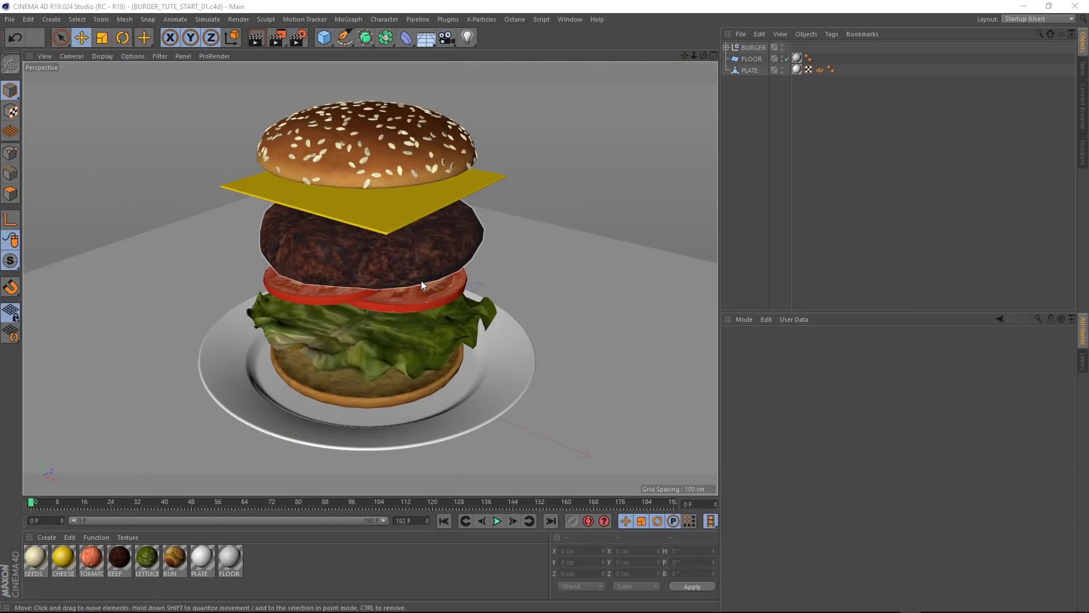
Step: Expand BURGER and check its cheese, beef, tomato, lettuce and bottom bun layers
left_click(726, 47)
left_click(758, 70)
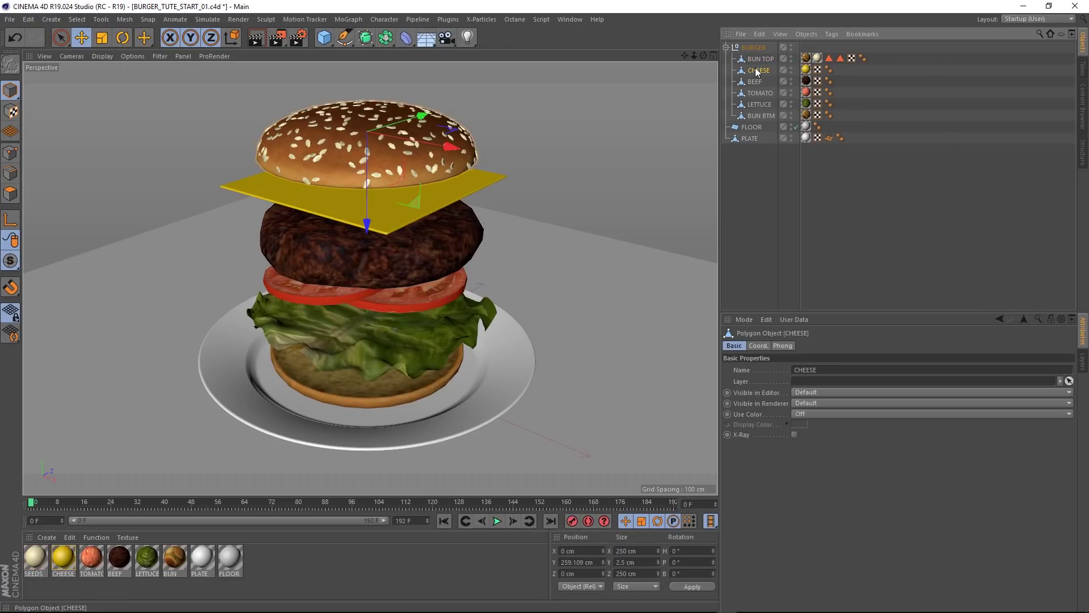
left_click(756, 81)
left_click(757, 93)
left_click(754, 104)
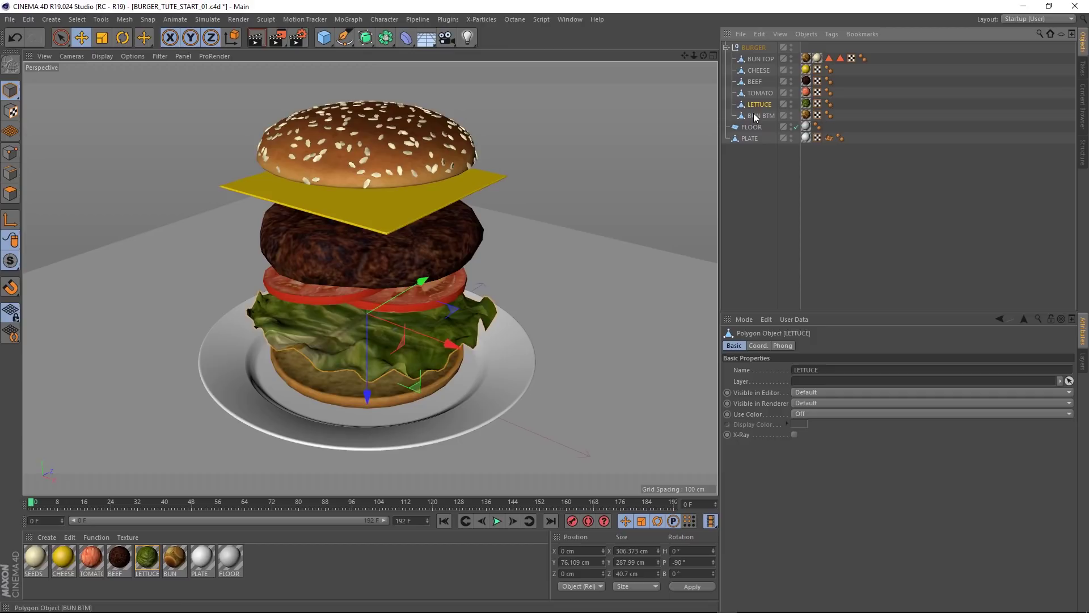
left_click(754, 116)
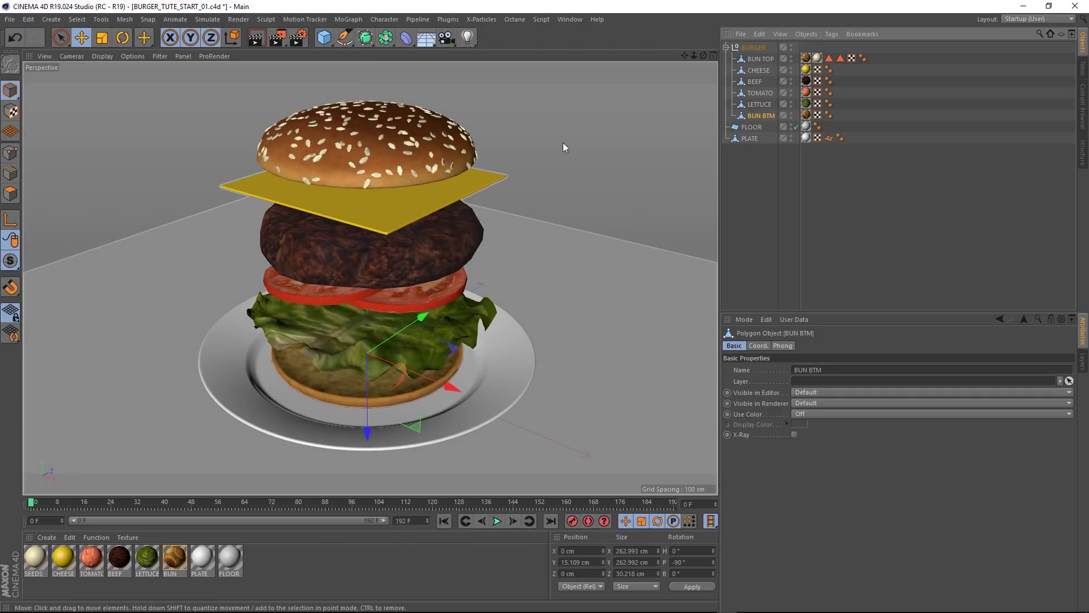
left_click(726, 47)
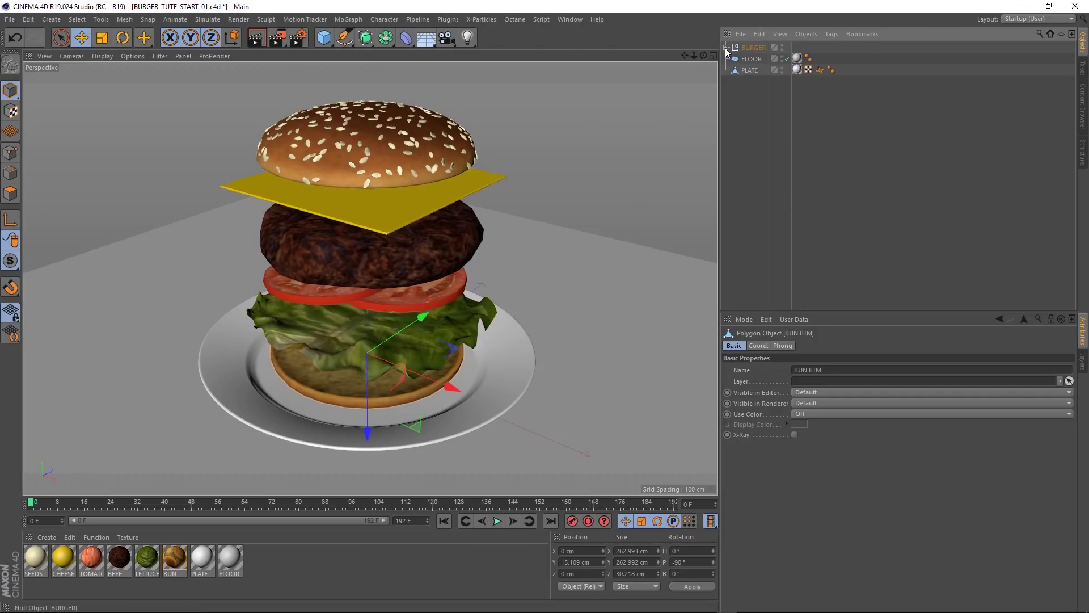
Step: Check the FLOOR and PLATE objects, then save the scene
left_click(759, 59)
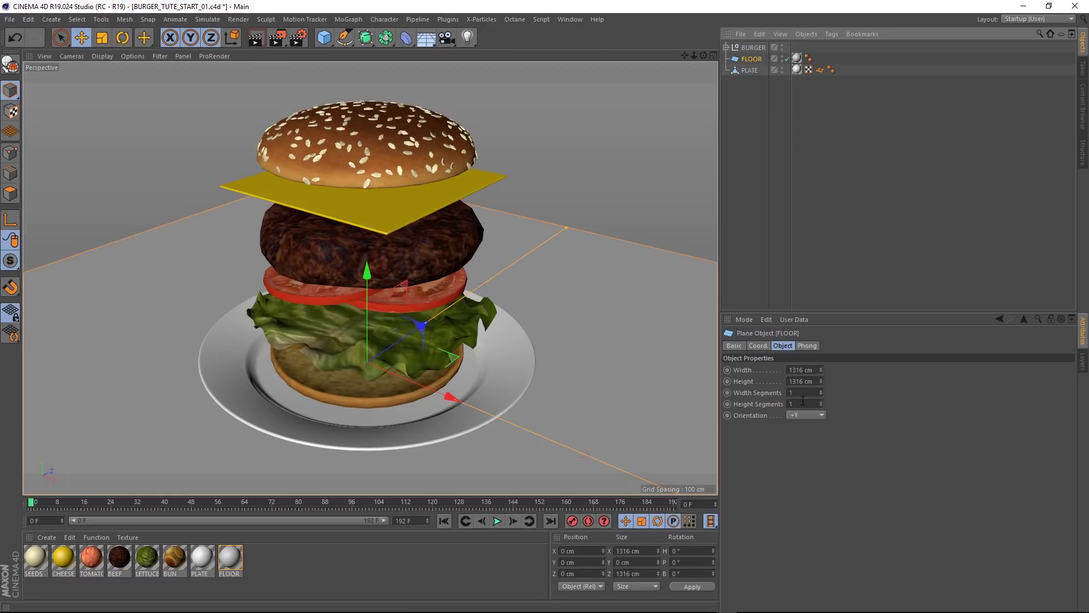
left_click(748, 70)
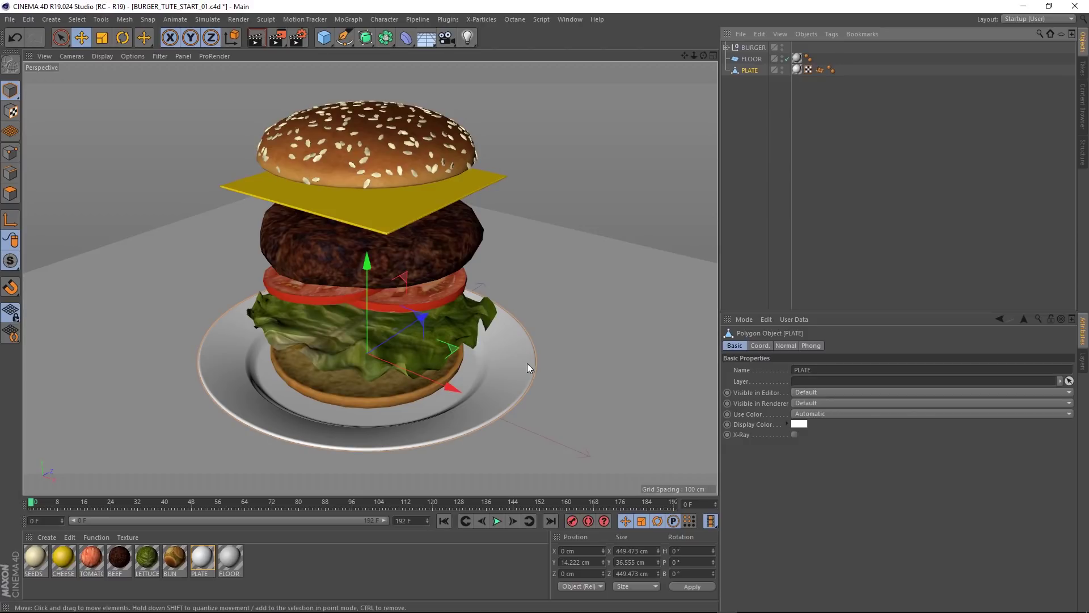
key("ctrl+s")
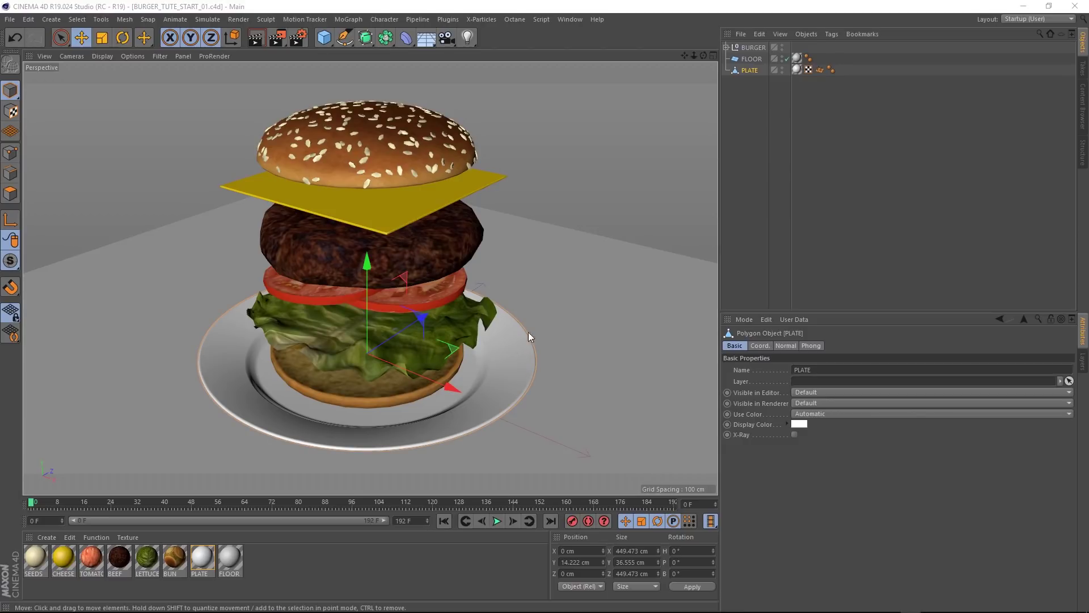
Step: Lift the BURGER group to Y 238.266 cm so it floats above the plate
left_click(754, 48)
scroll(659, 164, "down", 2)
middle_click_drag(658, 161, 561, 247, "alt")
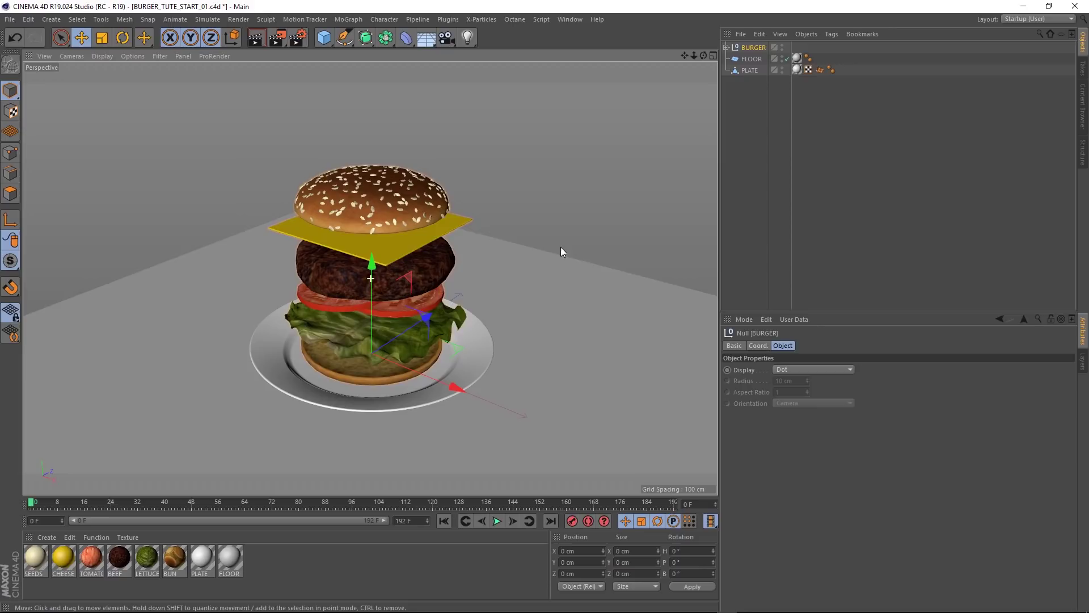
left_click_drag(373, 317, 379, 194)
left_click_drag(472, 264, 533, 297, "alt")
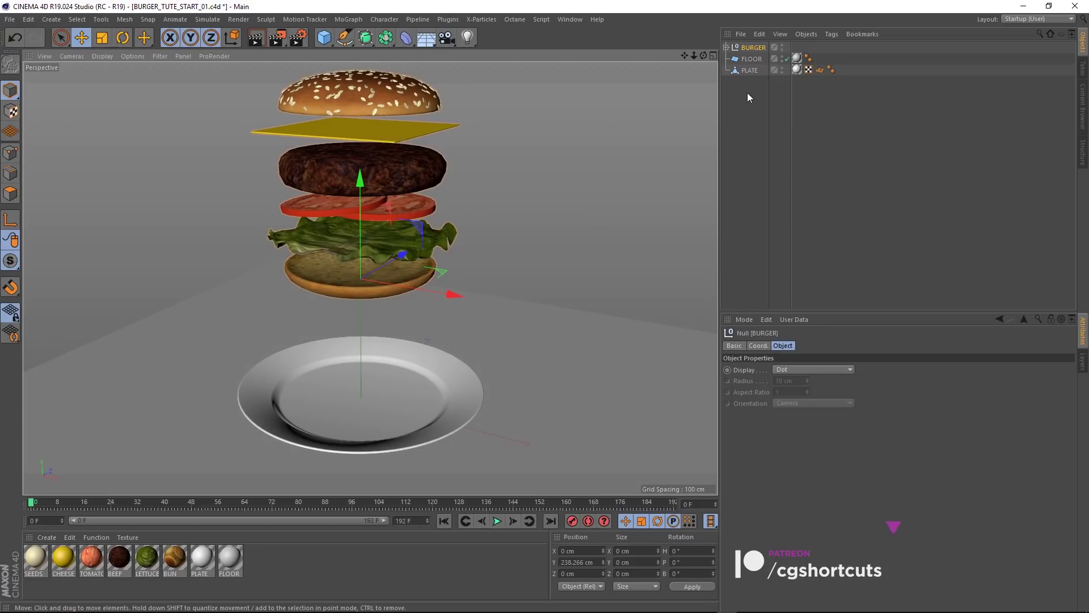
Step: Add a Soft Body tag to BURGER and a Collider Body tag to FLOOR
left_click(836, 36)
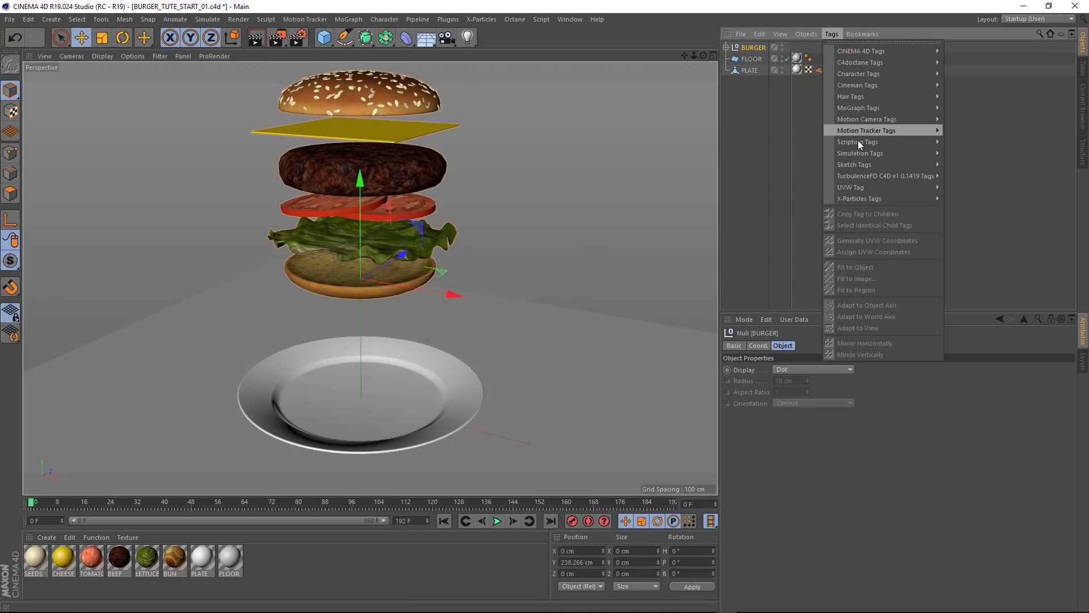
mouse_move(863, 151)
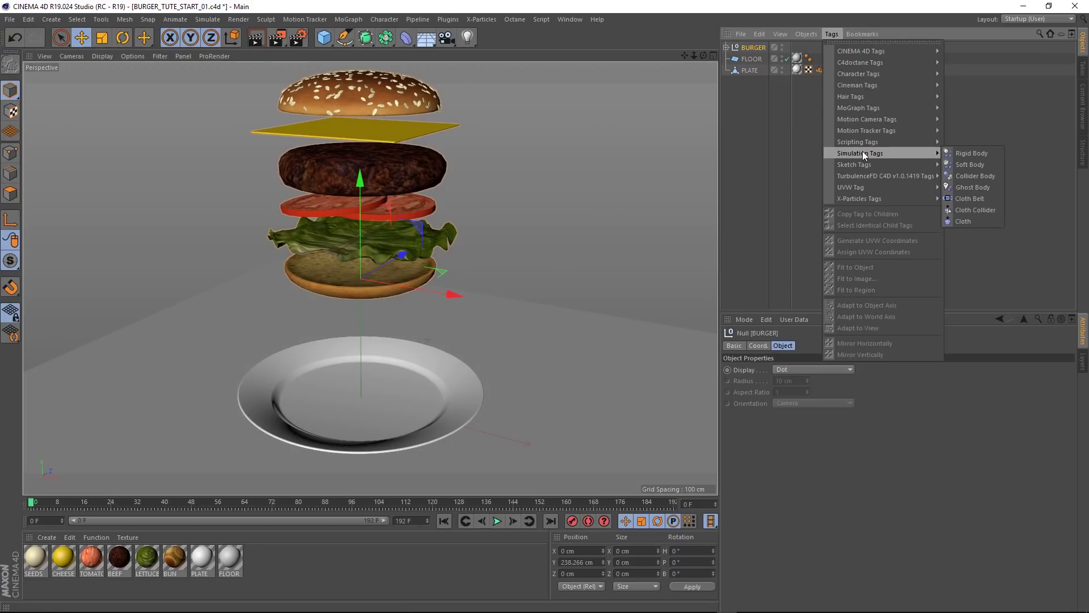
left_click(985, 164)
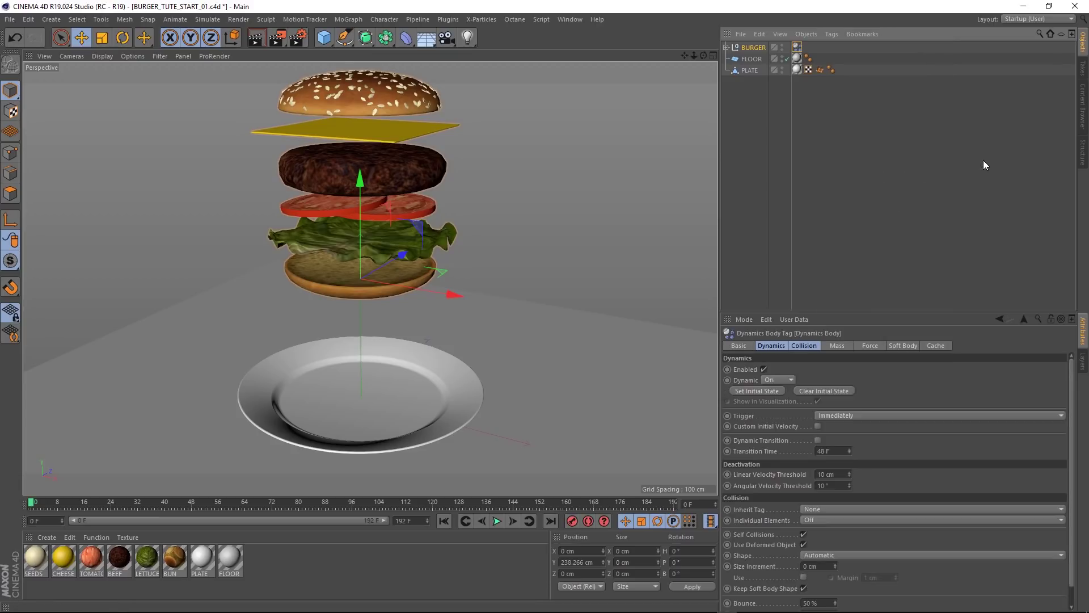
left_click(751, 59)
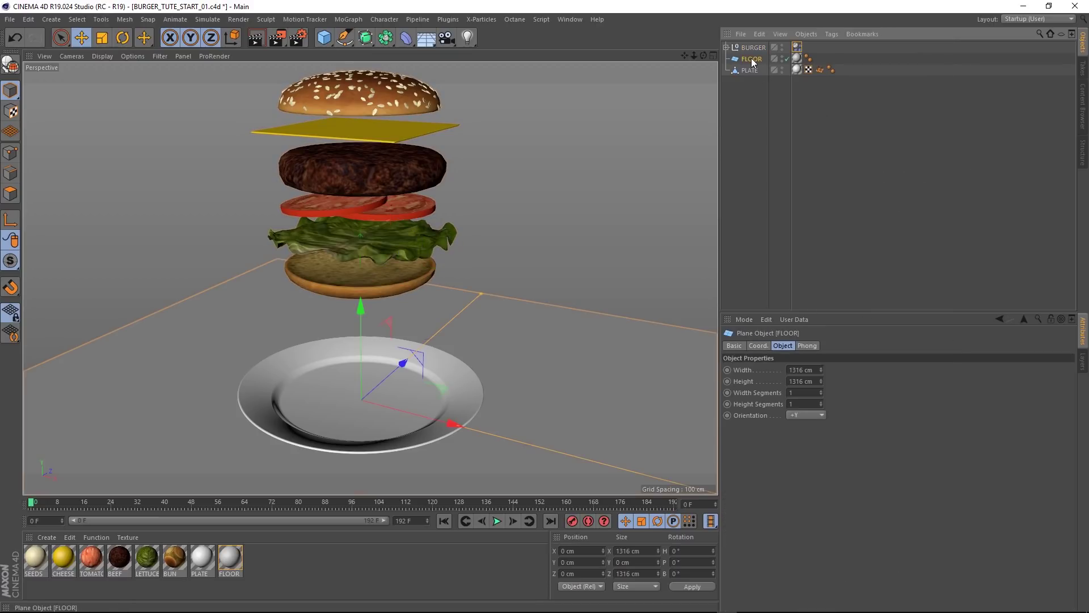
left_click(836, 33)
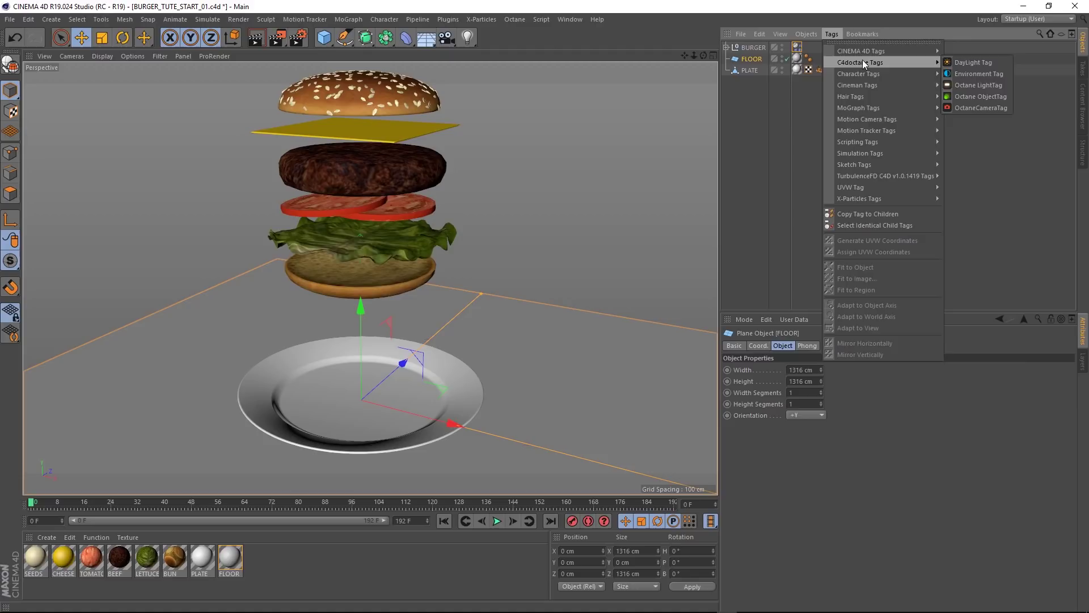
mouse_move(882, 154)
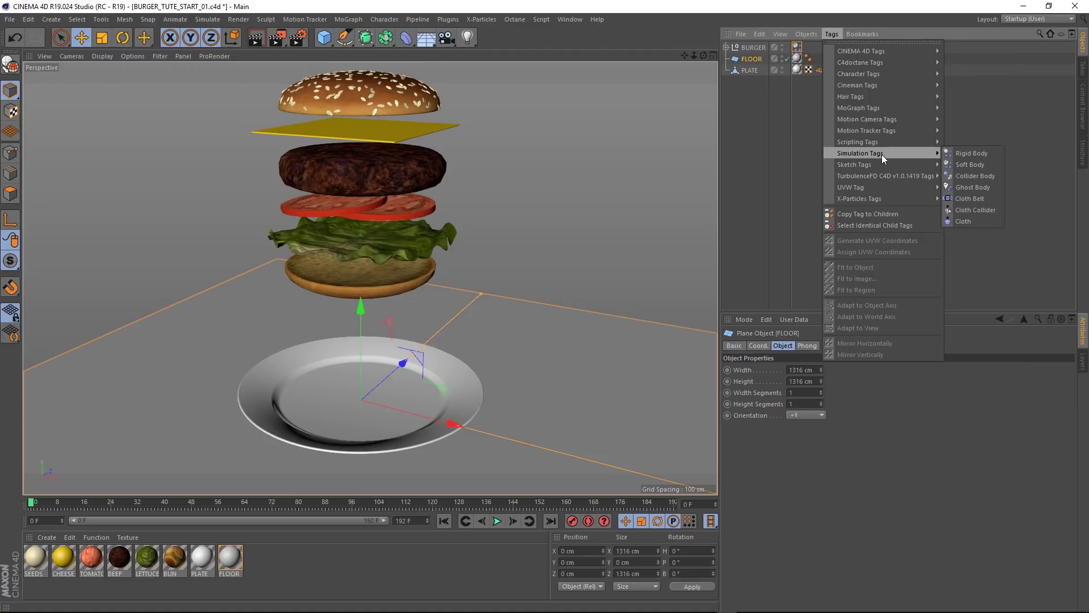
left_click(970, 176)
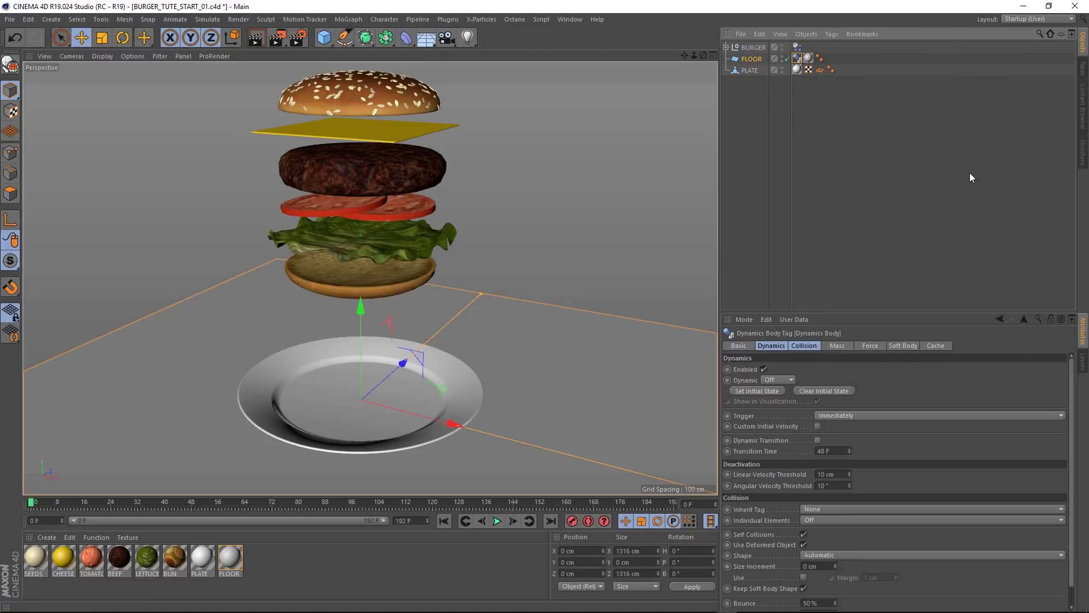
Step: Test-play the simulation, then set the soft body's Inherit Tag to Apply Tag to Children
left_click(495, 522)
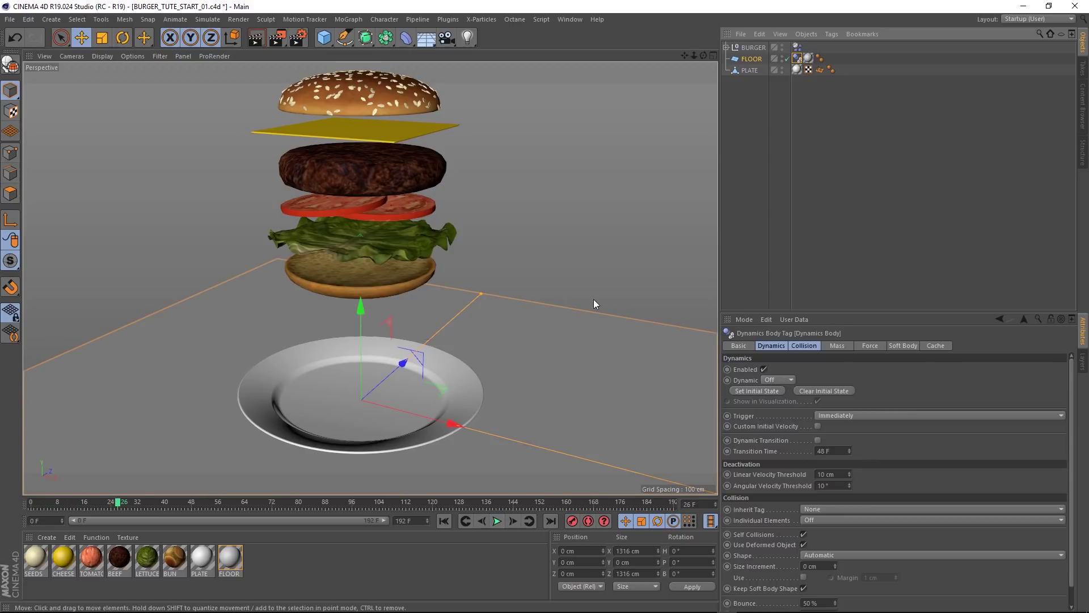
left_click_drag(796, 48, 797, 47)
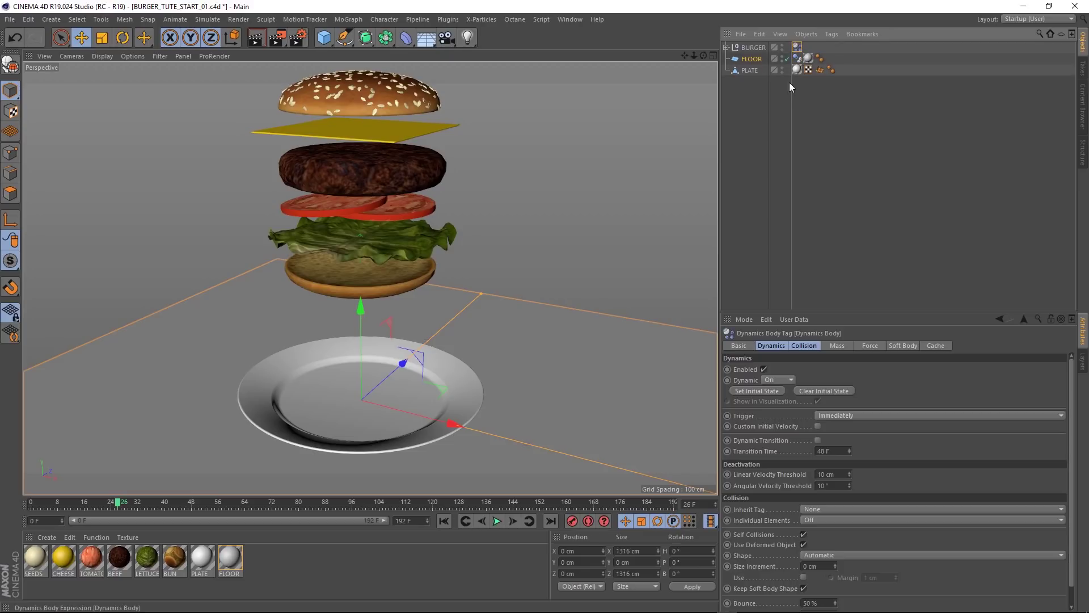
left_click(806, 346)
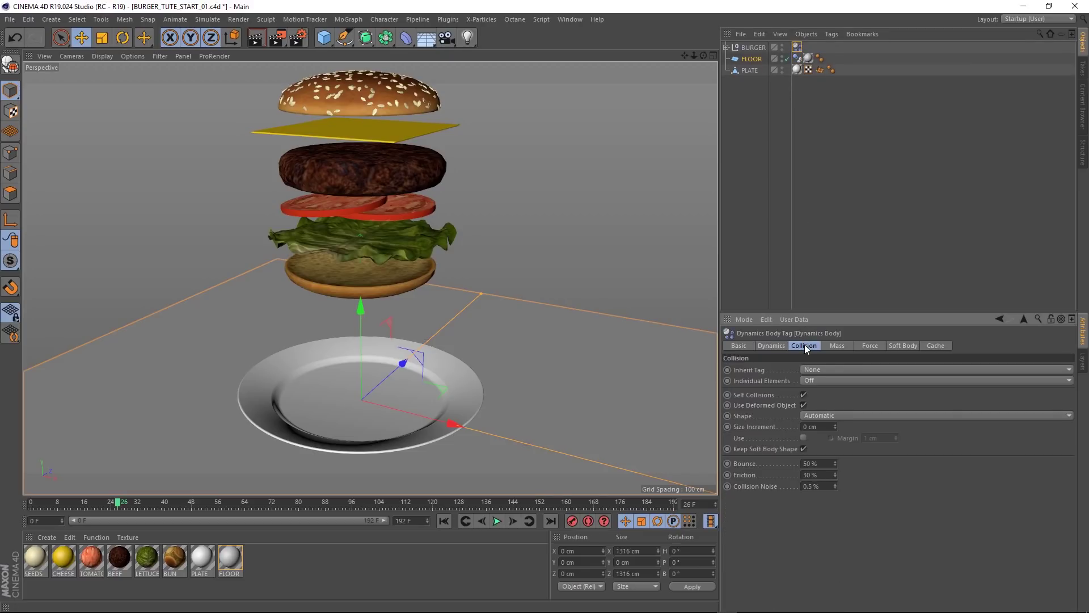
left_click(808, 368)
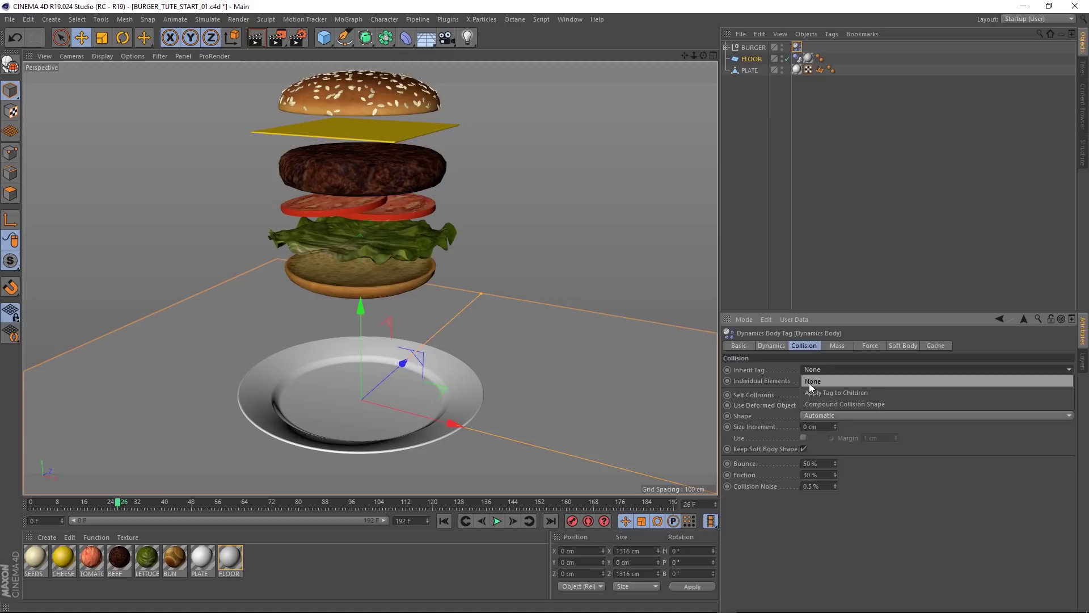
left_click(809, 389)
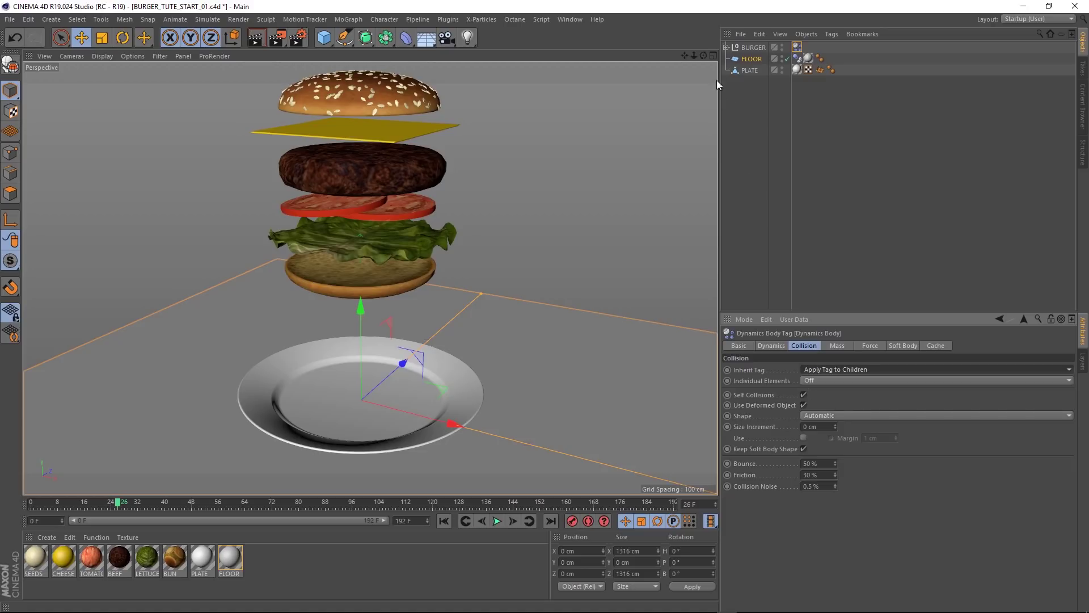
Step: Expand BURGER, play the simulation from frame 0, stop it, and rewind to frame 0
left_click(726, 47)
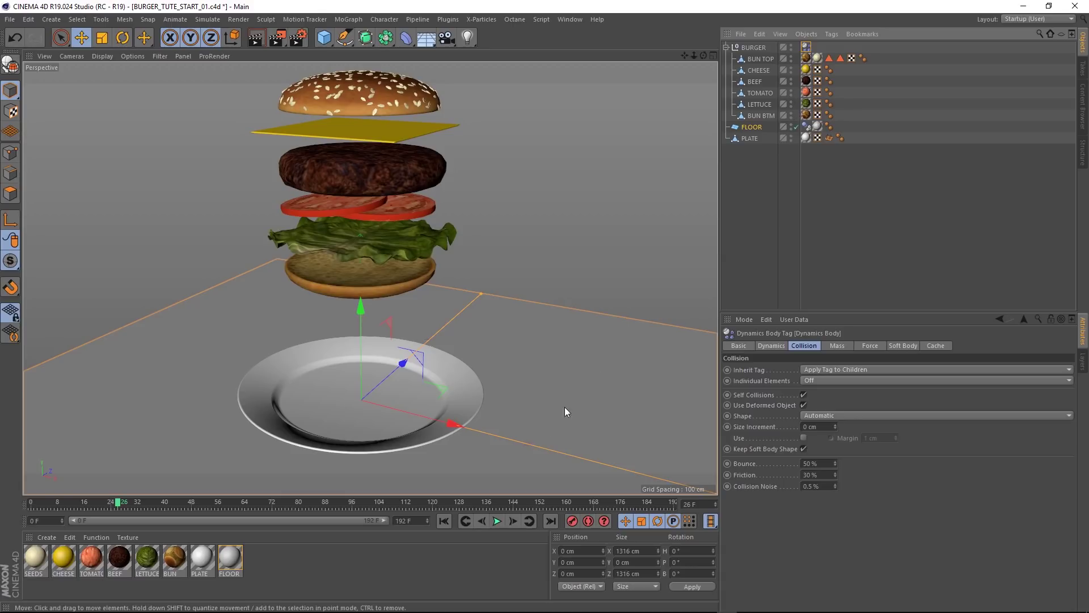
left_click(445, 521)
left_click(498, 521)
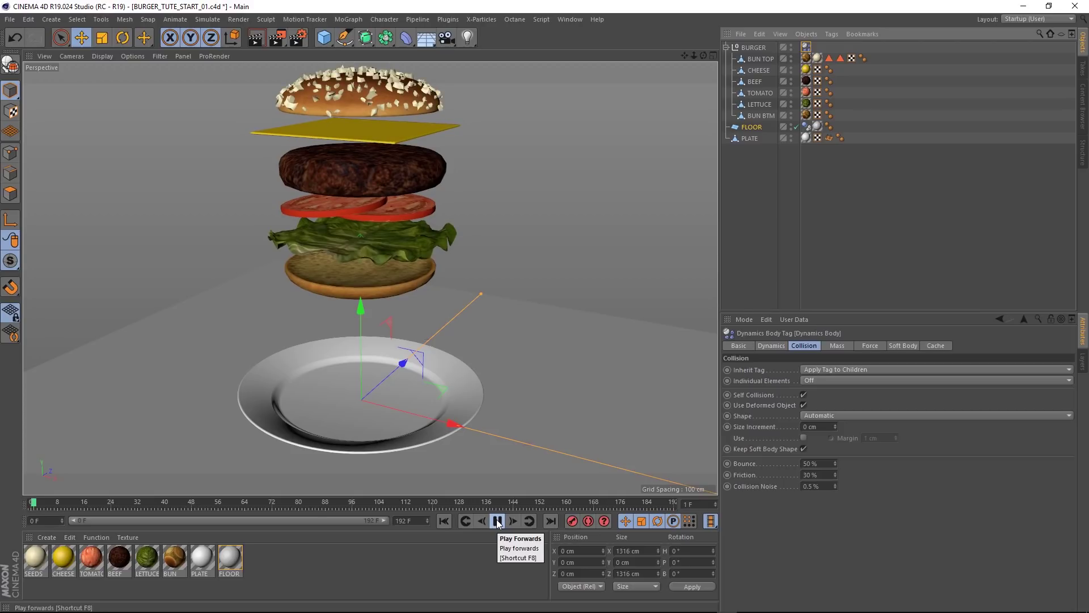
left_click(497, 521)
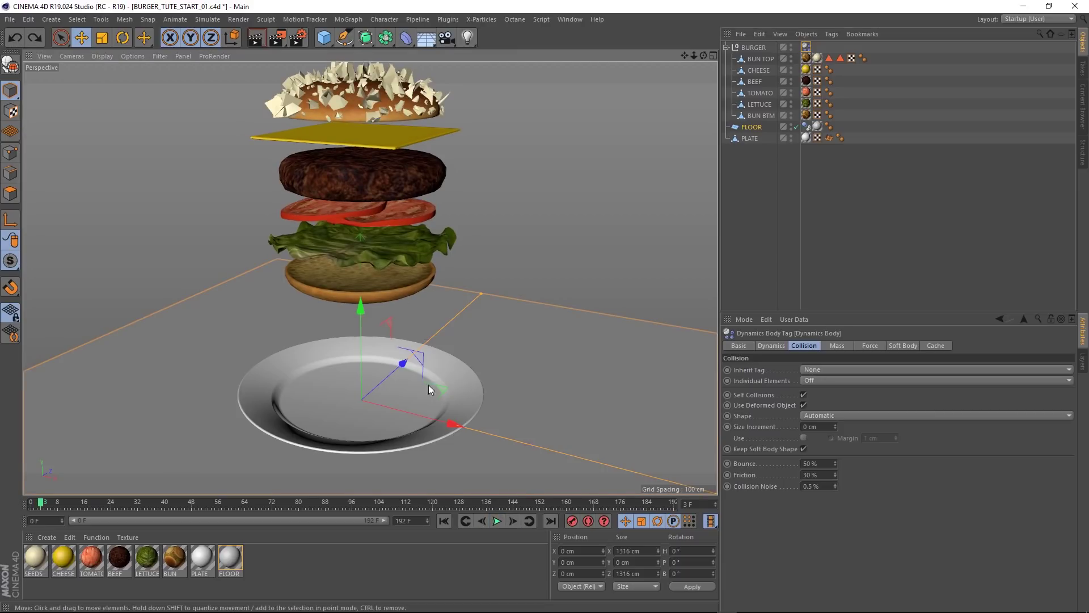
left_click(445, 520)
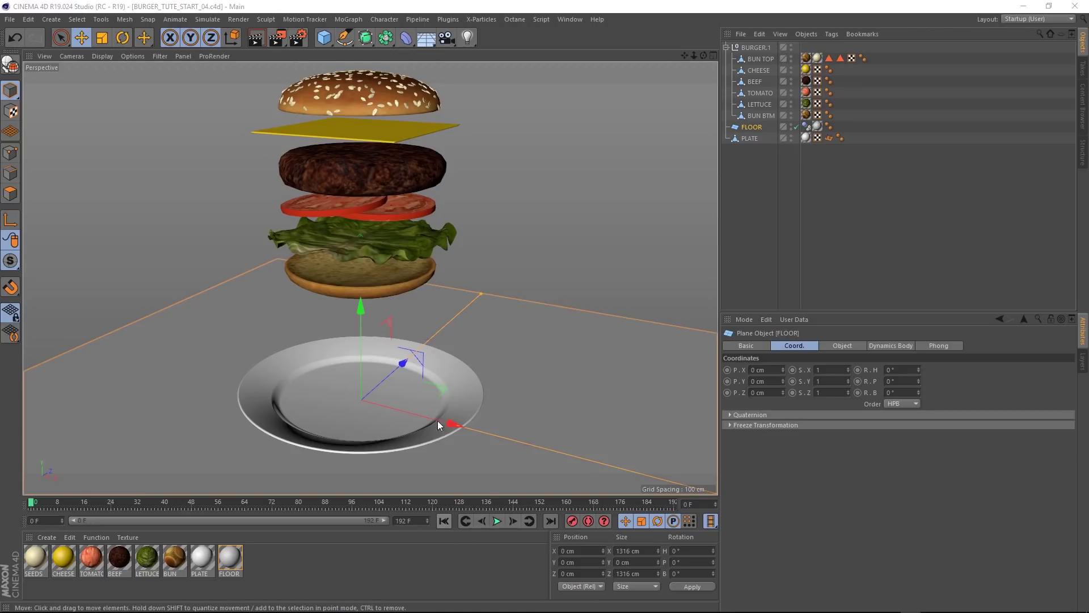
Step: Switch the viewport to shaded-with-wireframe display and zoom in to inspect the burger
left_click(104, 57)
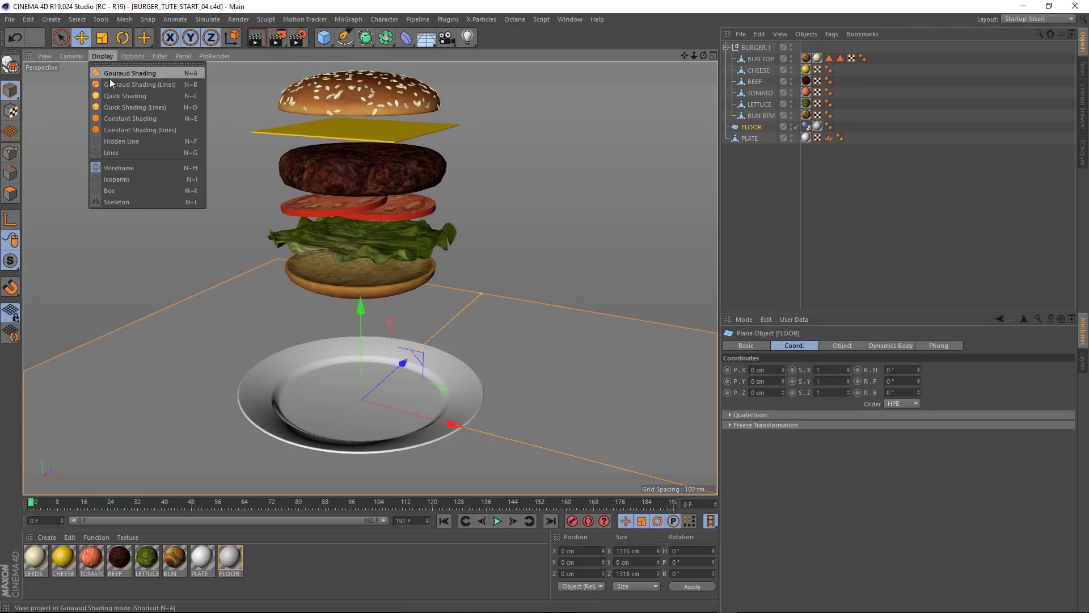
left_click(110, 79)
scroll(372, 154, "up", 6)
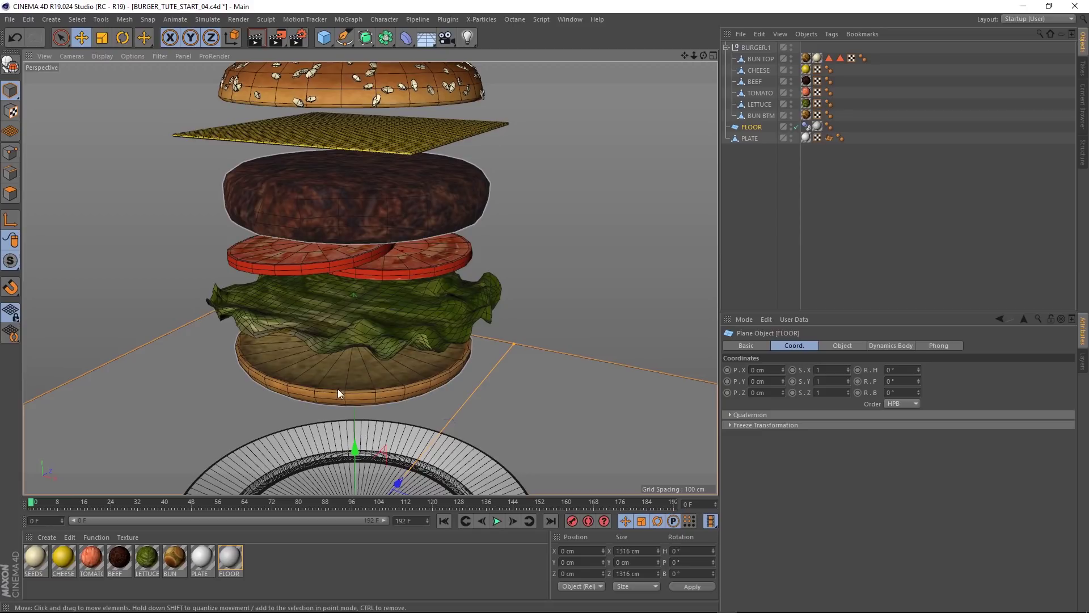
middle_click_drag(360, 175, 359, 309, "alt")
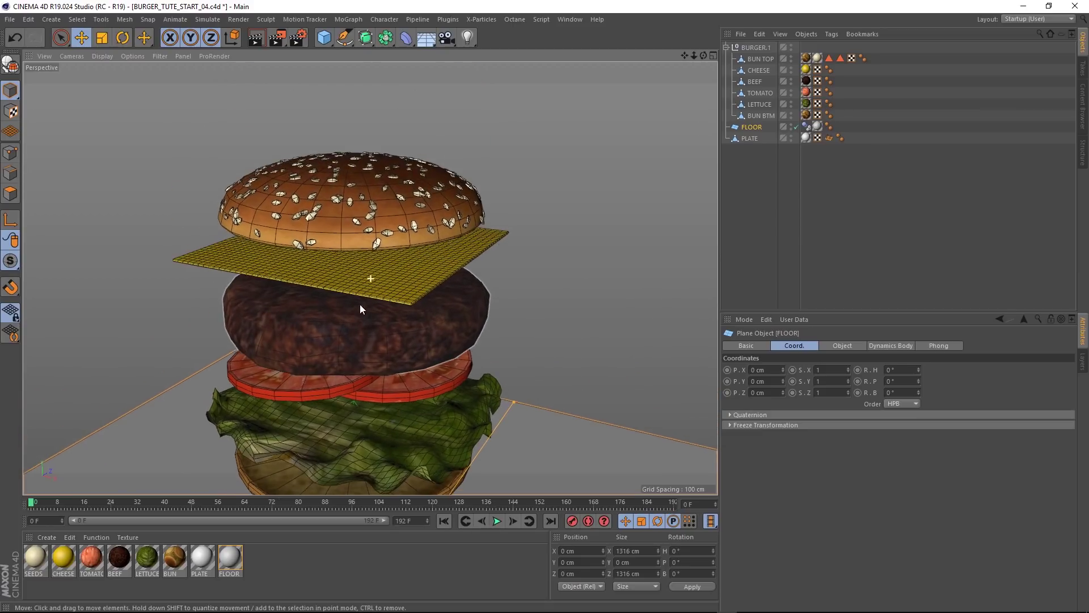
left_click_drag(360, 309, 355, 270, "alt")
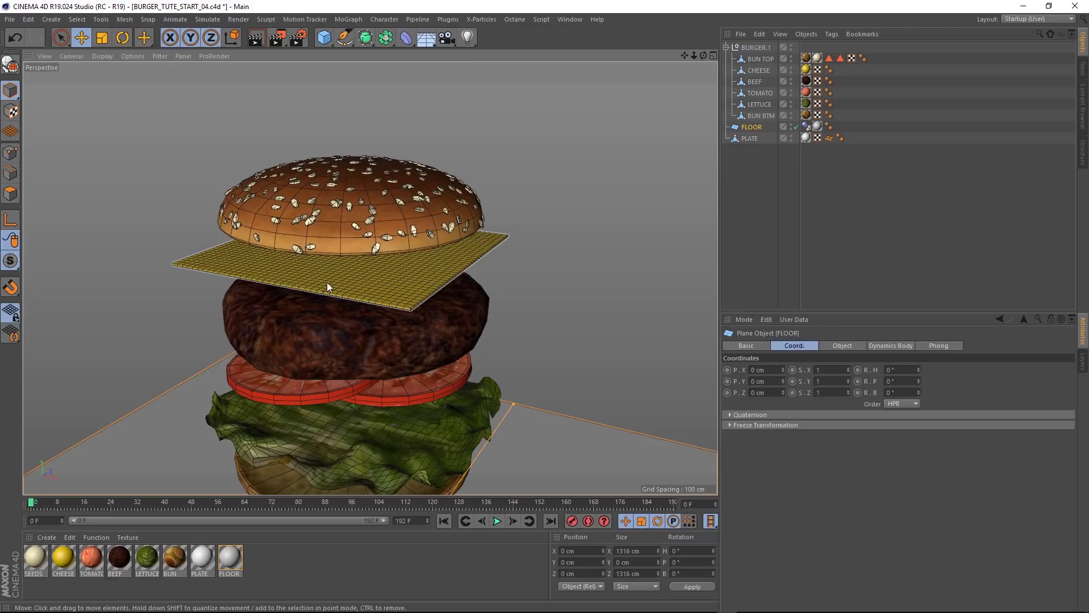
scroll(310, 216, "up", 1)
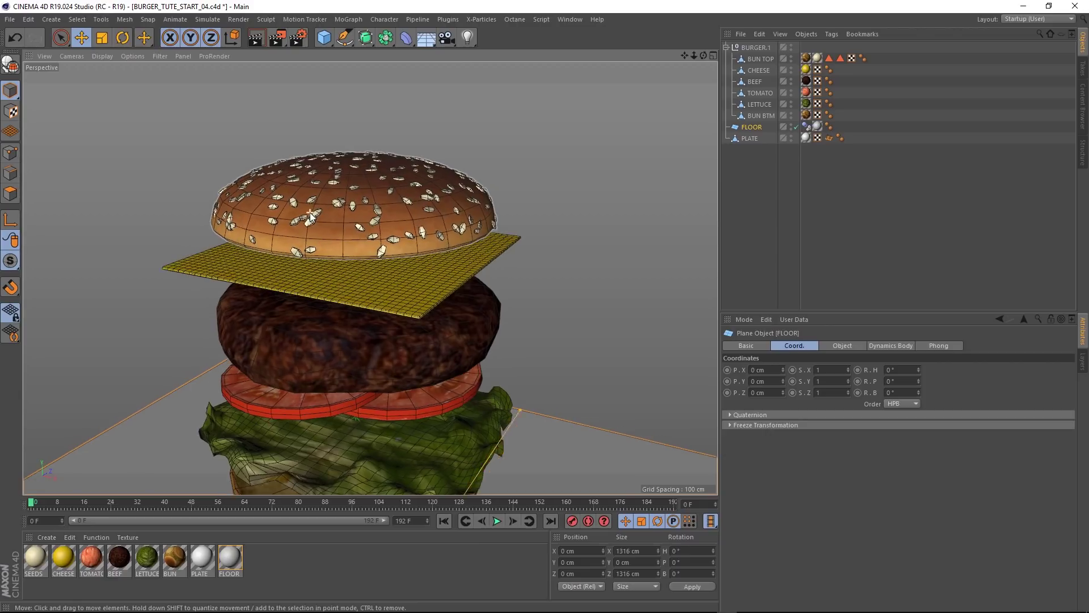
scroll(313, 223, "up", 8)
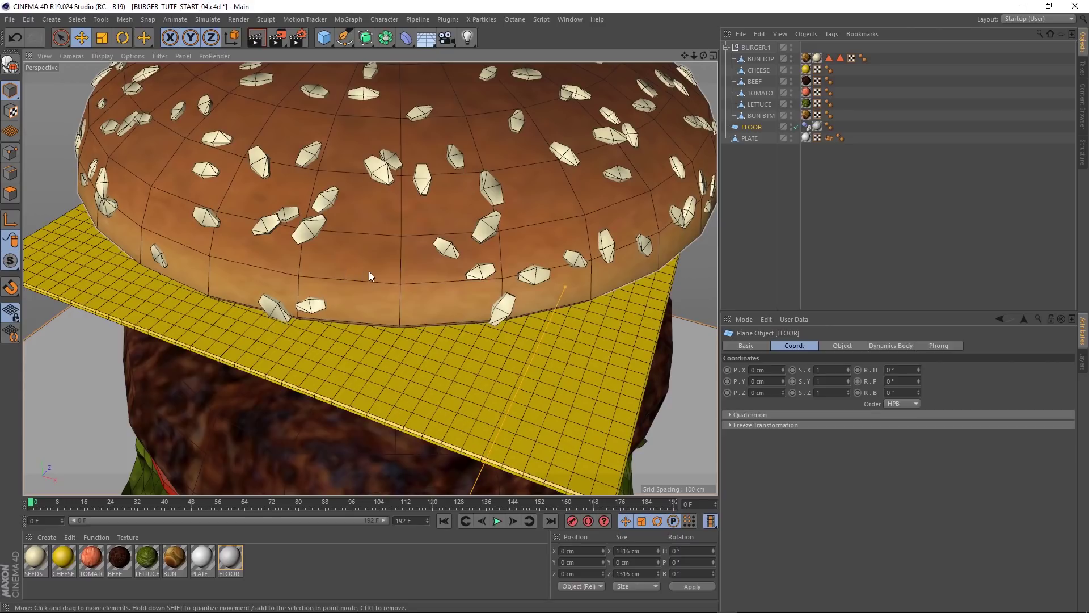
scroll(369, 271, "down", 8)
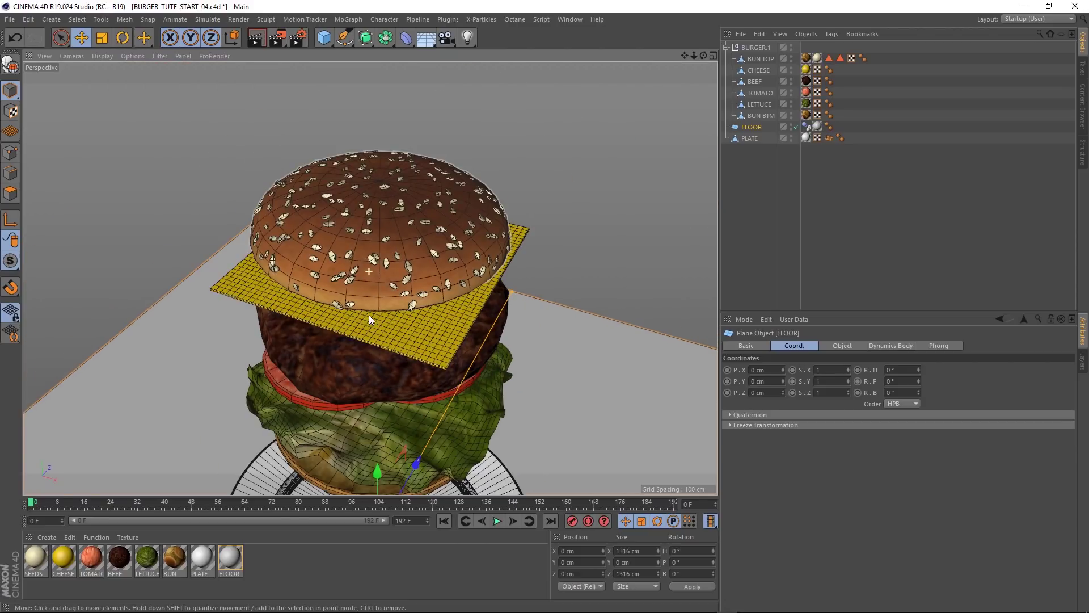
scroll(390, 322, "down", 10)
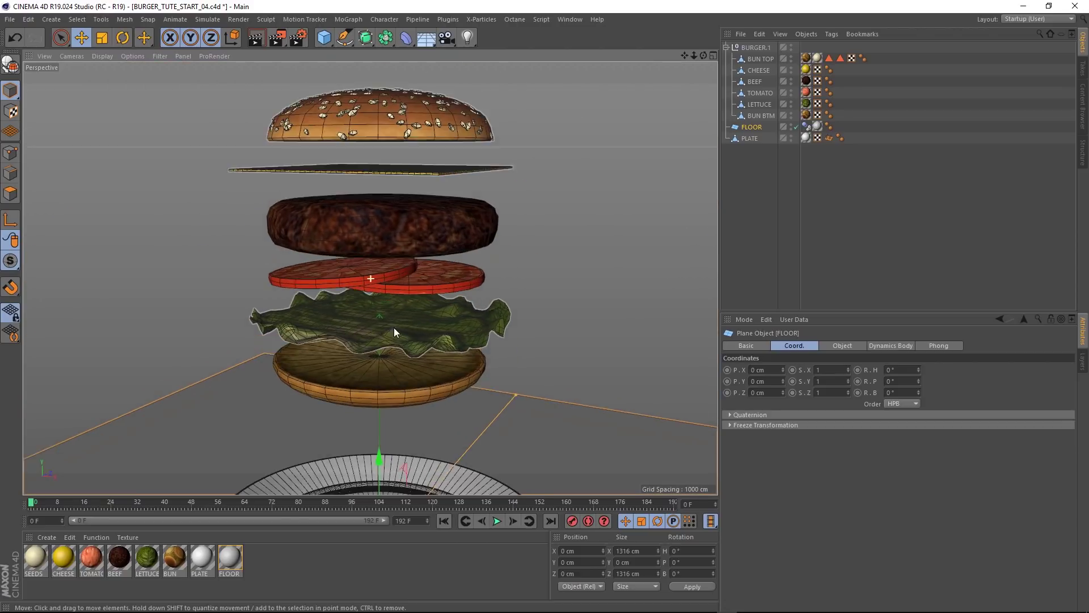
scroll(390, 318, "up", 8)
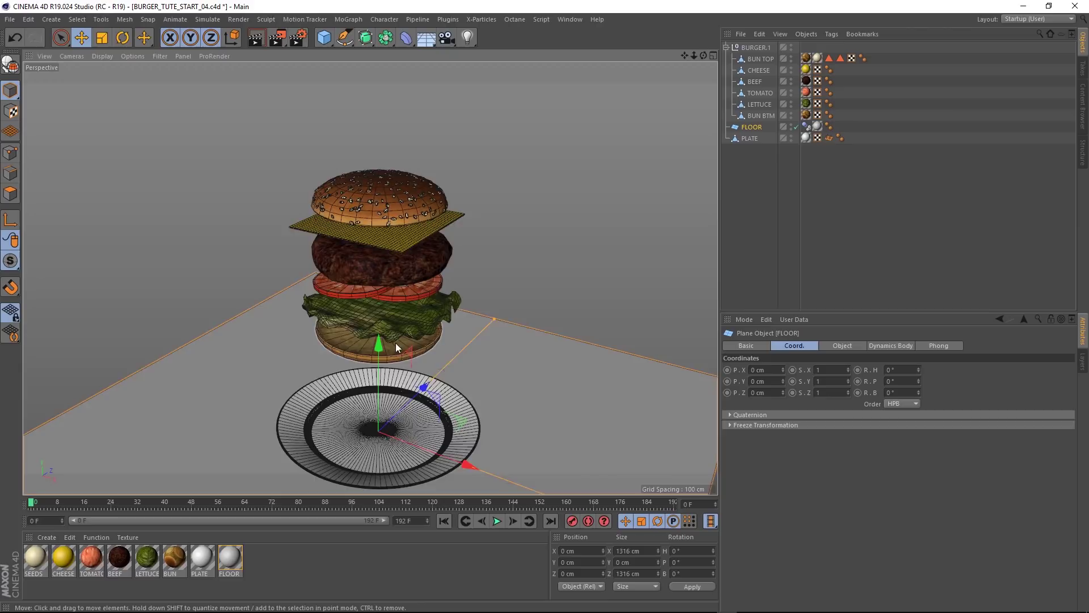
scroll(390, 309, "up", 2)
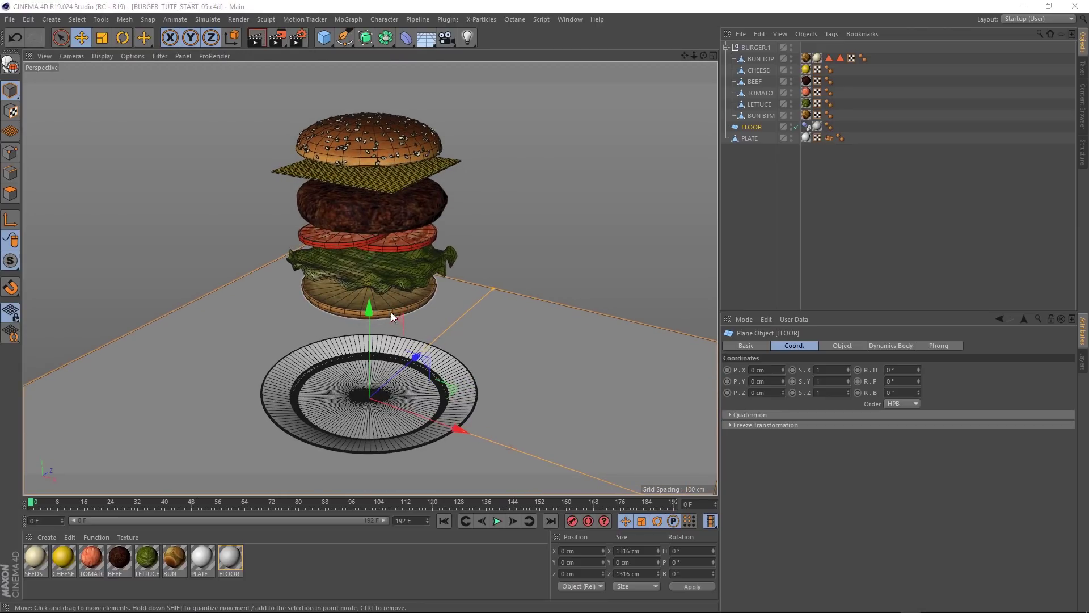
Step: Duplicate BURGER.1 as a new BURGER copy and hide BURGER.1 in the viewport
left_click(750, 49)
left_click_drag(750, 49, 743, 41, "ctrl")
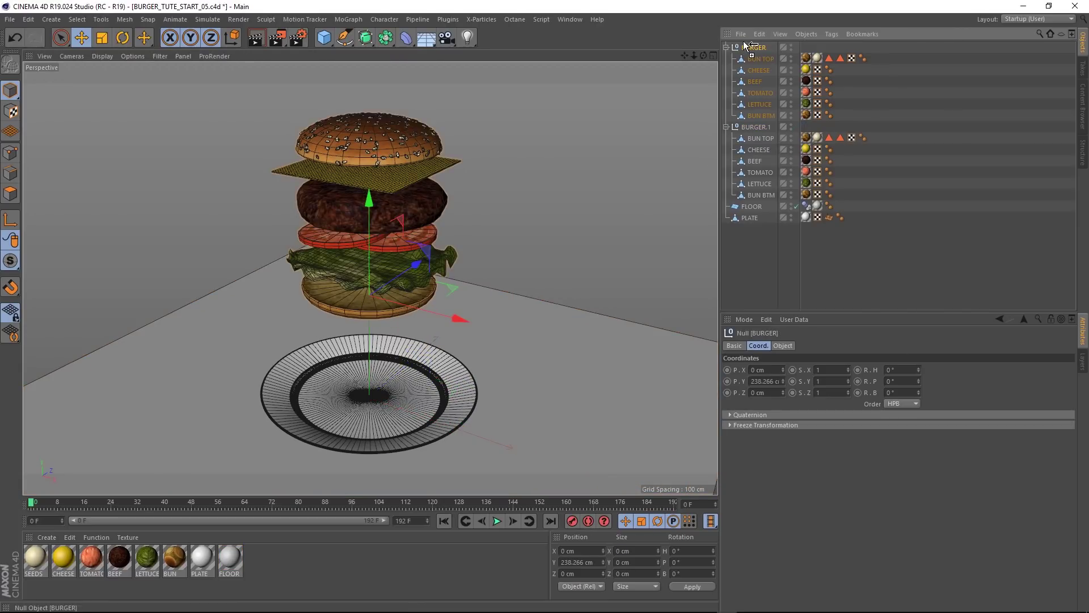
left_click(791, 126)
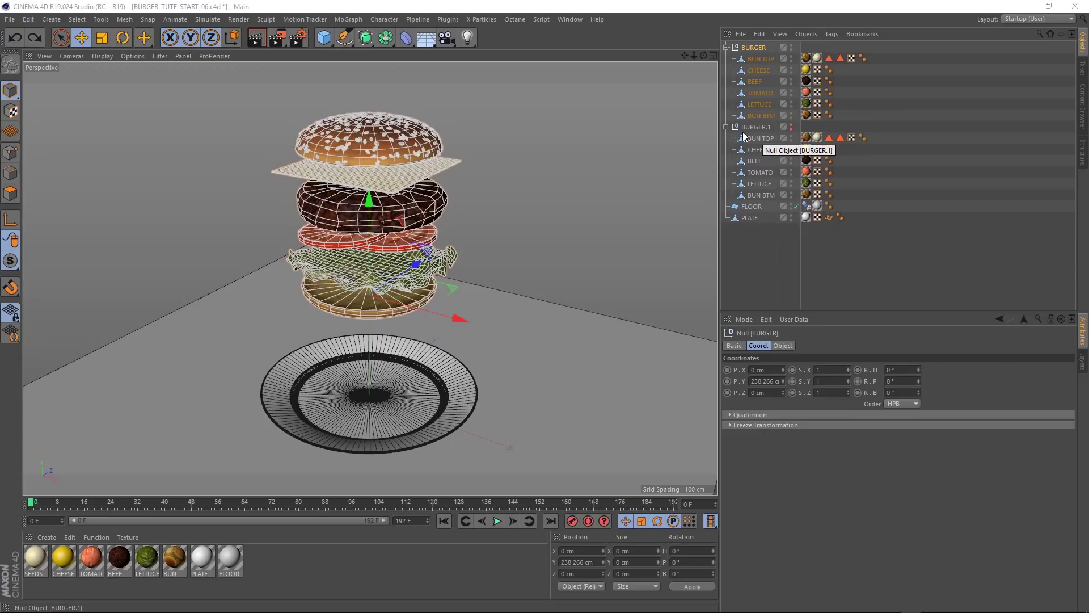
left_click(386, 40)
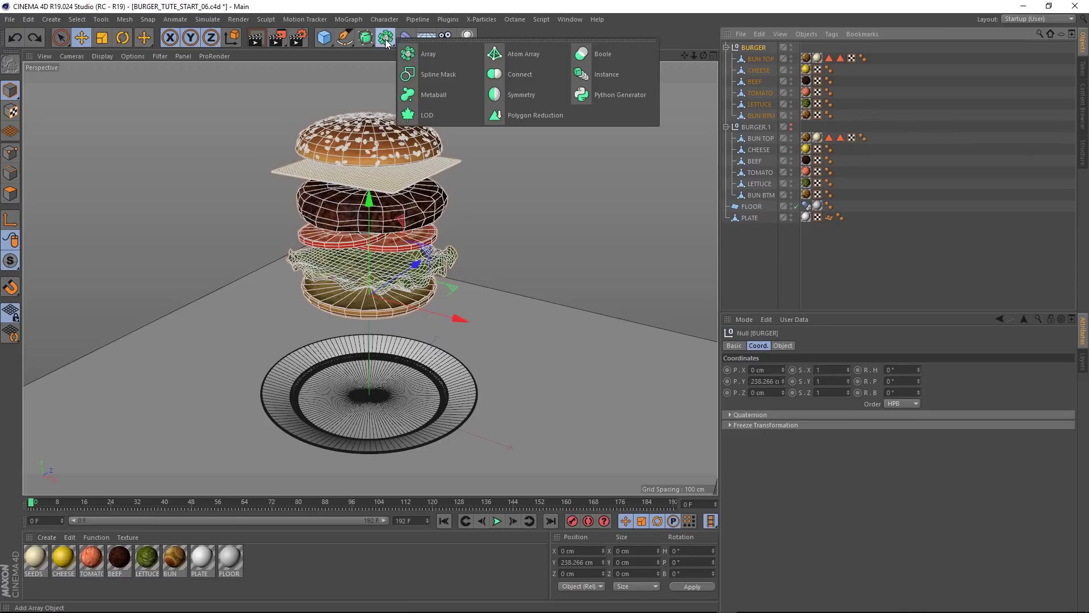
Step: Parent the BURGER copy under a Polygon Reduction generator and select its BUN TOP
left_click(515, 116, "alt")
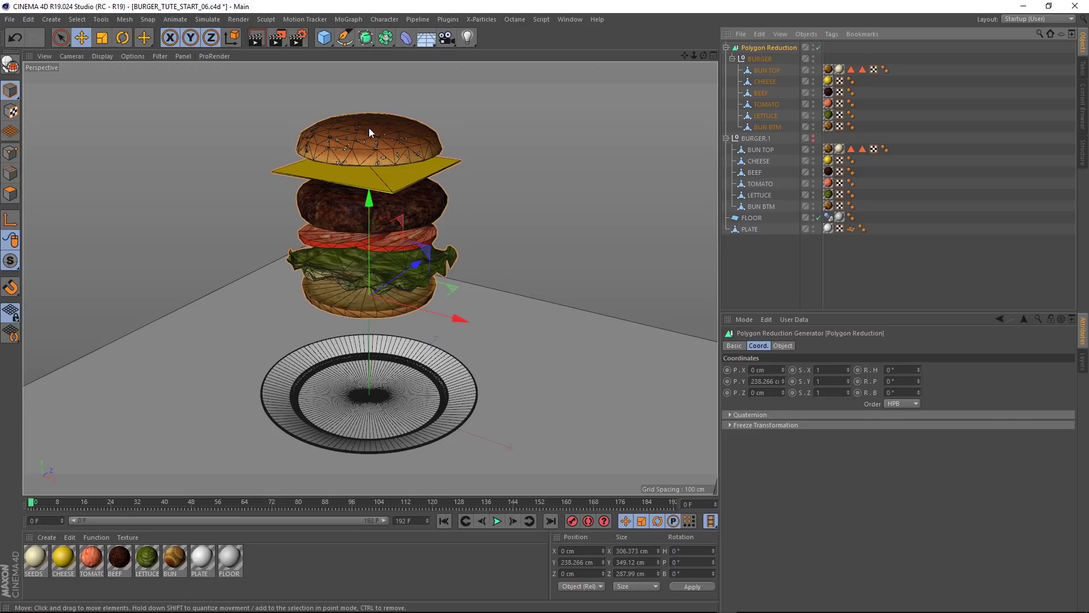
scroll(370, 133, "up", 10)
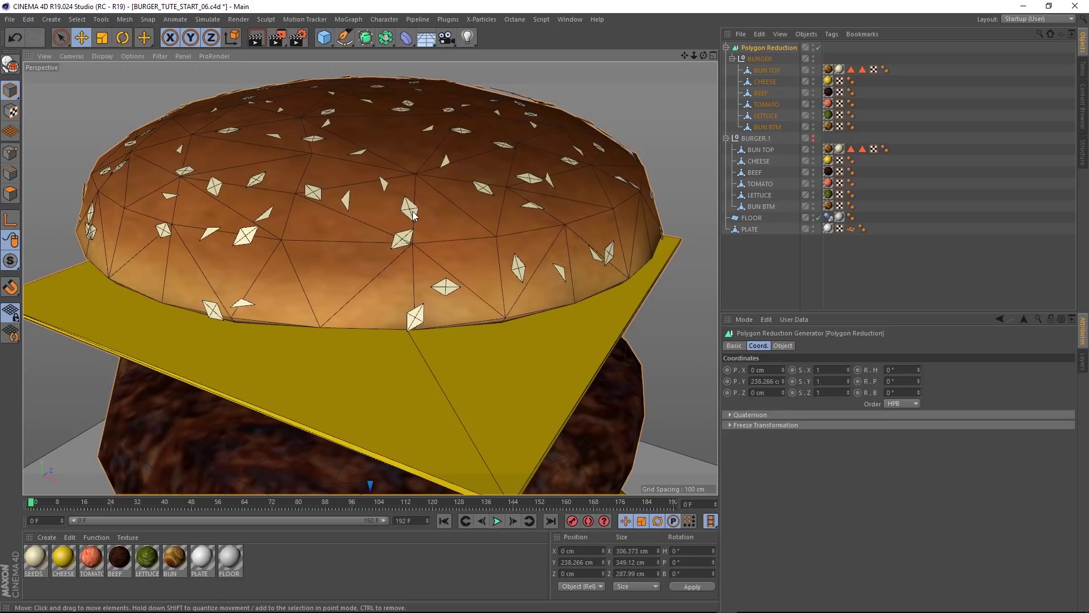
left_click(765, 71)
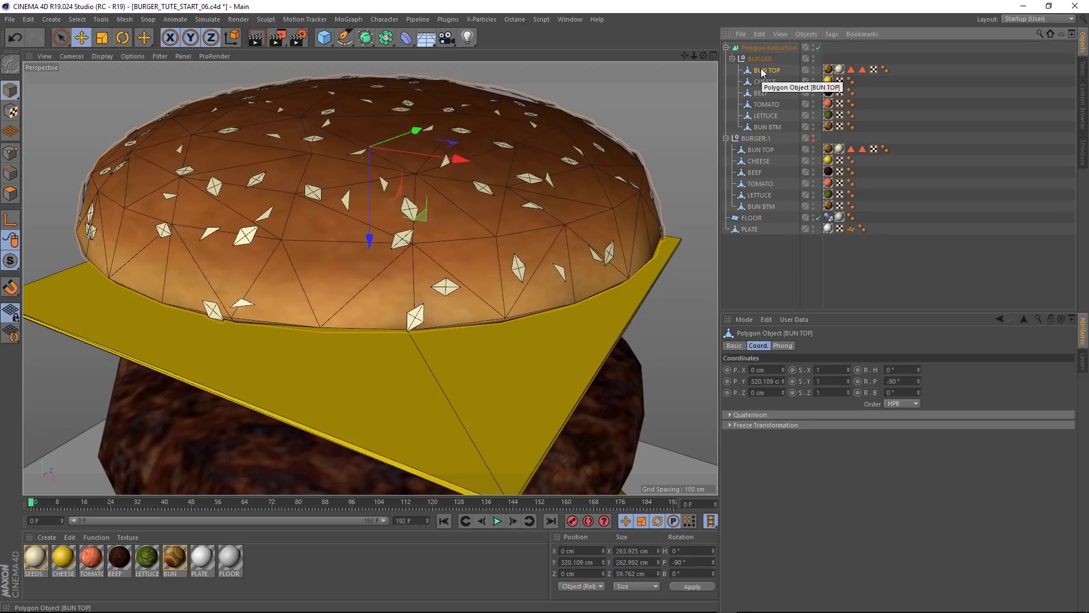
Step: Save a new numbered version and split BUN TOP's polygon groups into separate objects
key("ctrl+alt+s")
left_click(125, 19)
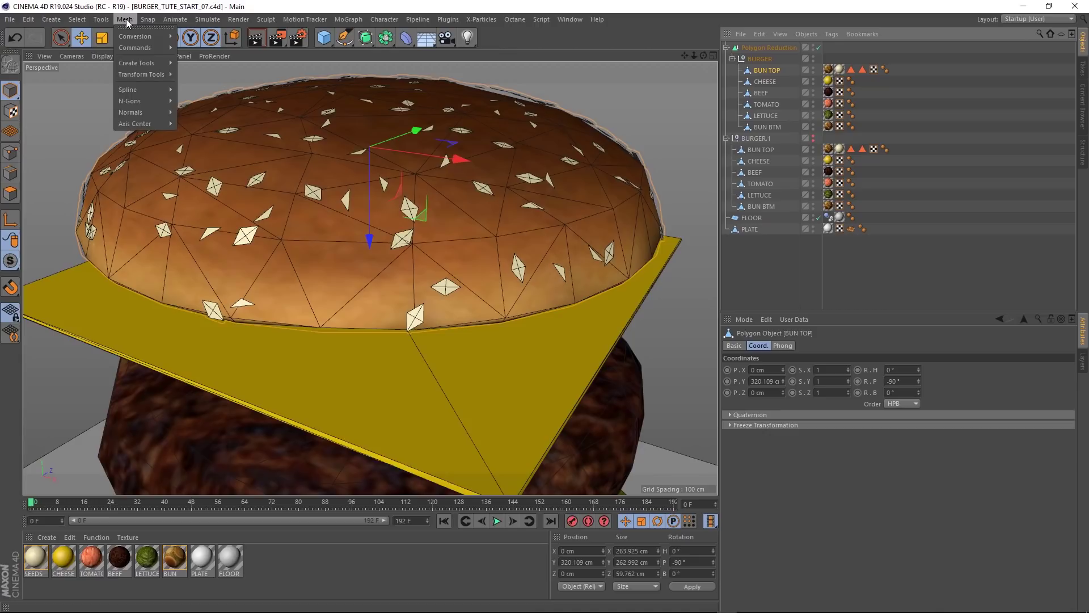
mouse_move(164, 36)
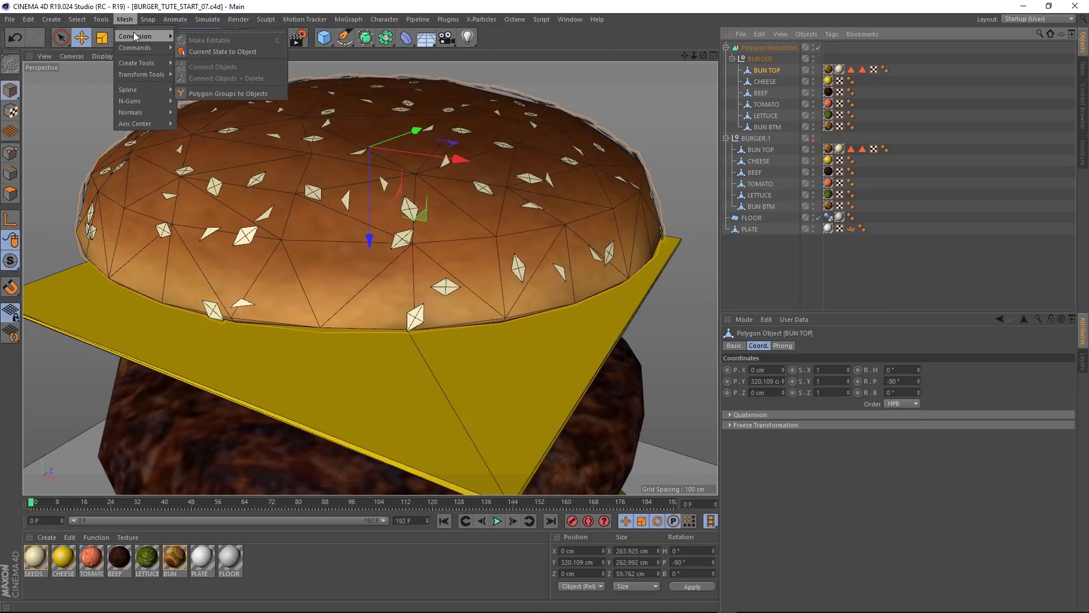
left_click(219, 90)
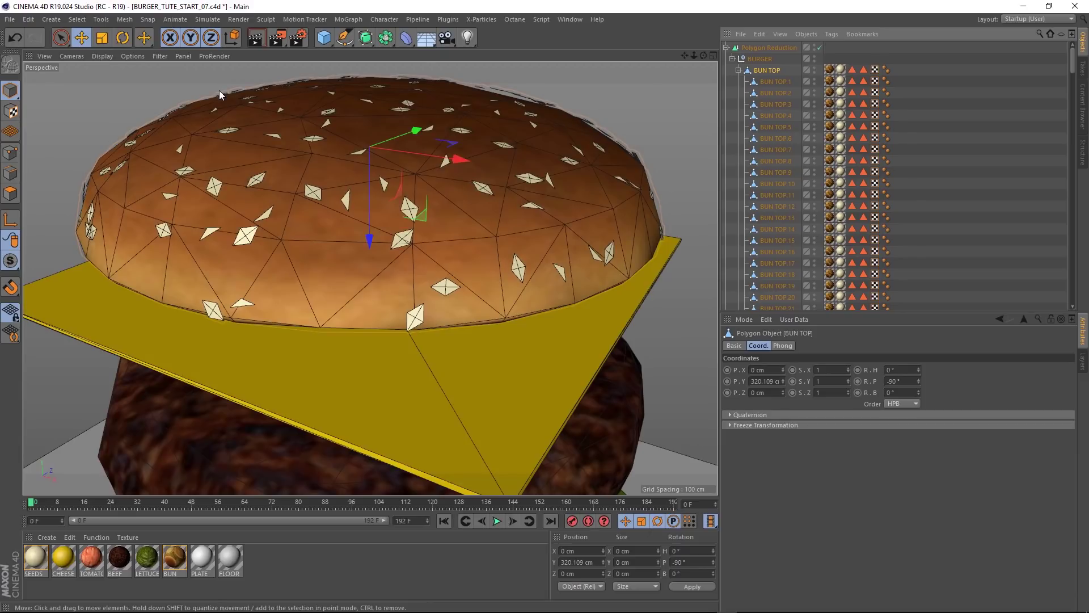
Step: Disable Polygon Reduction, delete seed pieces BUN TOP.2–BUN TOP.217, and save a new version
left_click(819, 46)
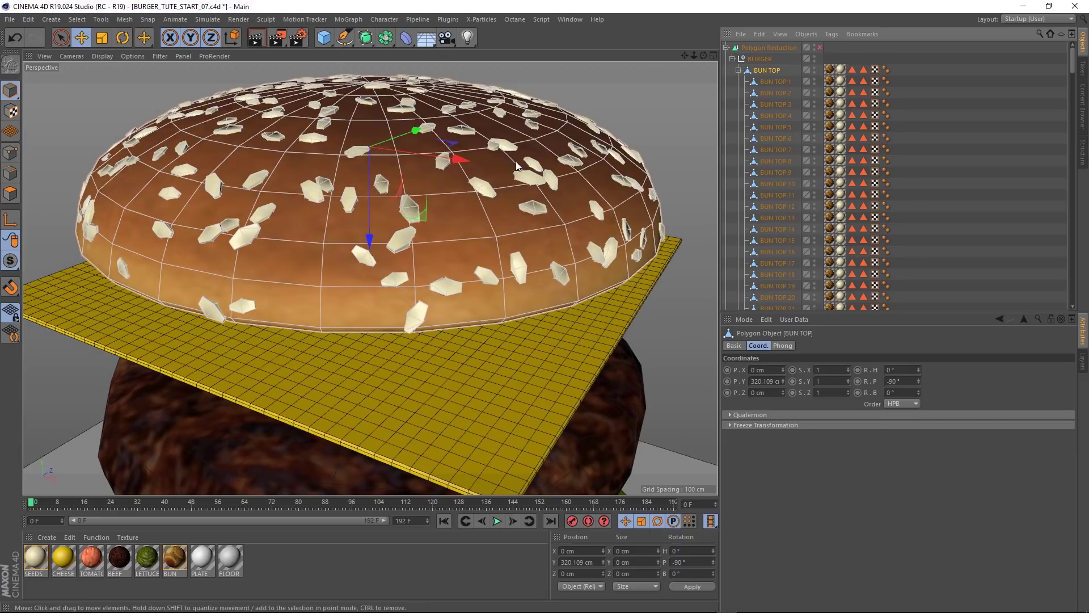
left_click(775, 93)
scroll(778, 170, "down", 10)
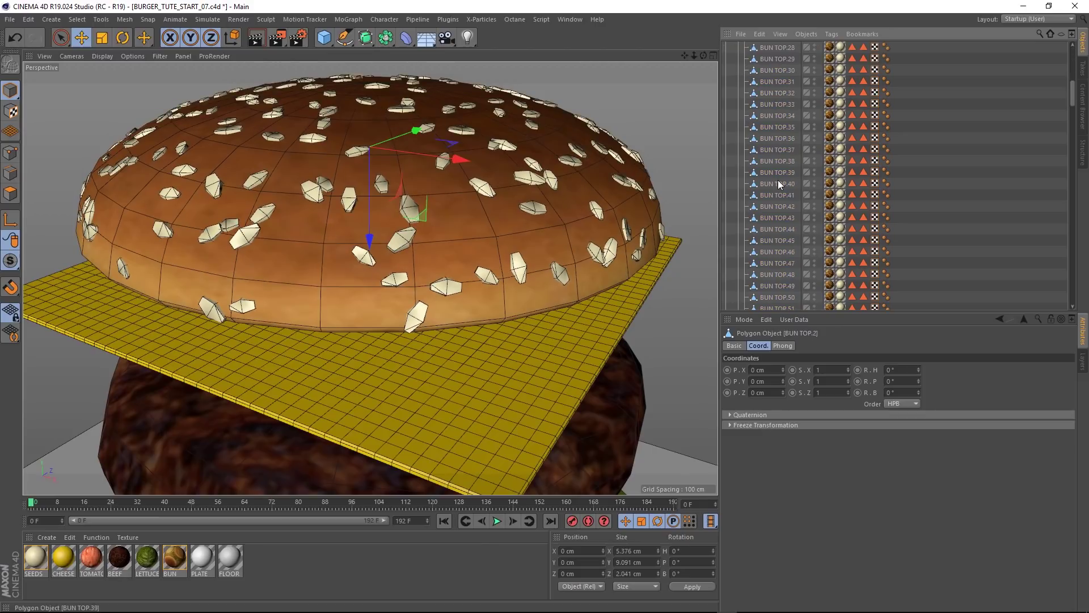
scroll(781, 190, "down", 20)
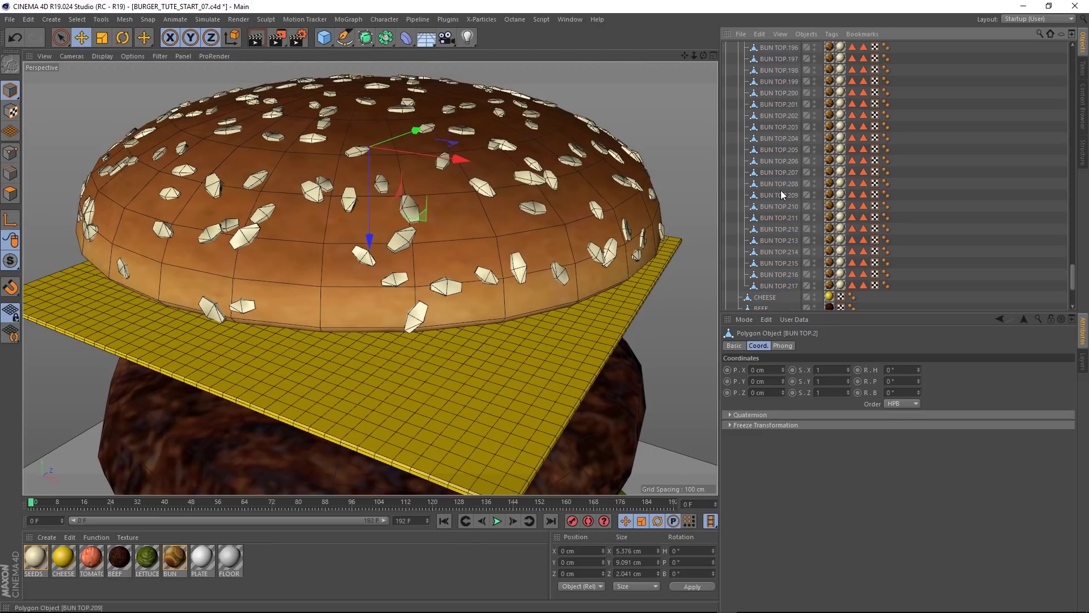
scroll(780, 194, "down", 2)
left_click(781, 145, "shift")
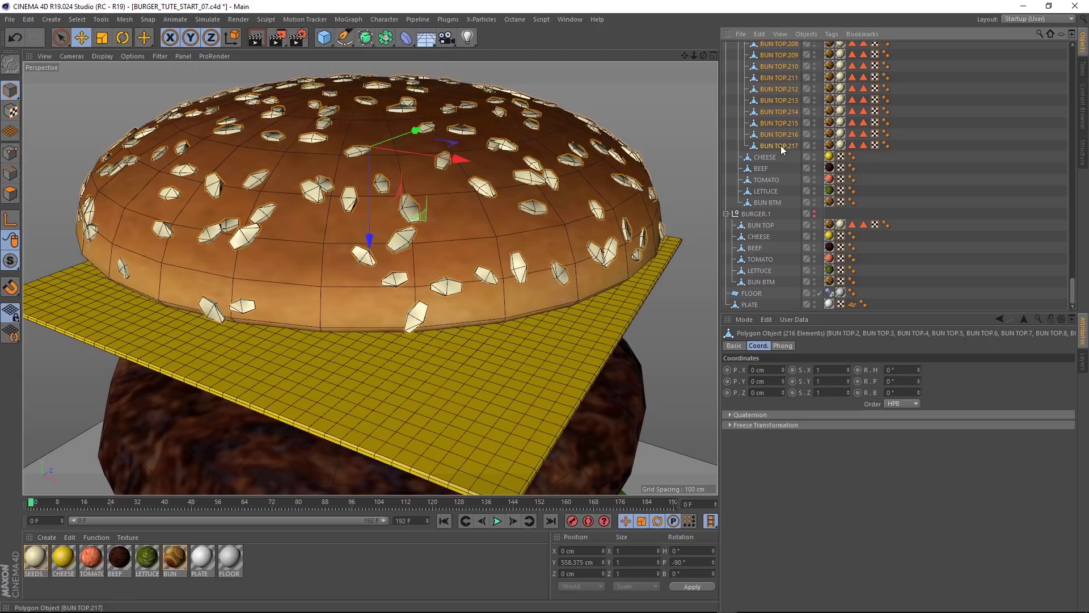
left_click_drag(369, 221, 375, 189)
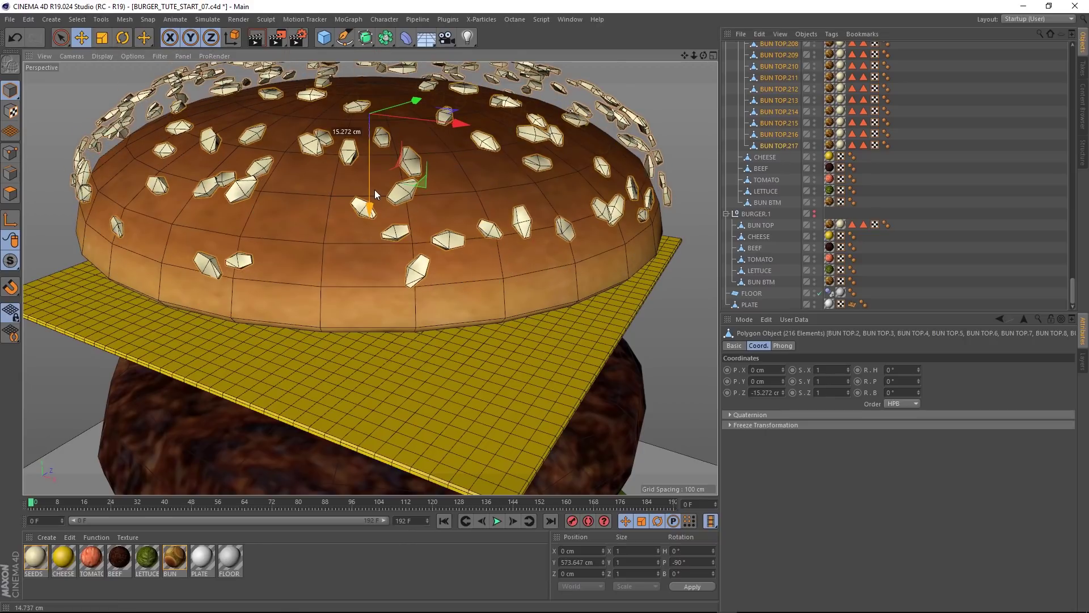
key("Delete")
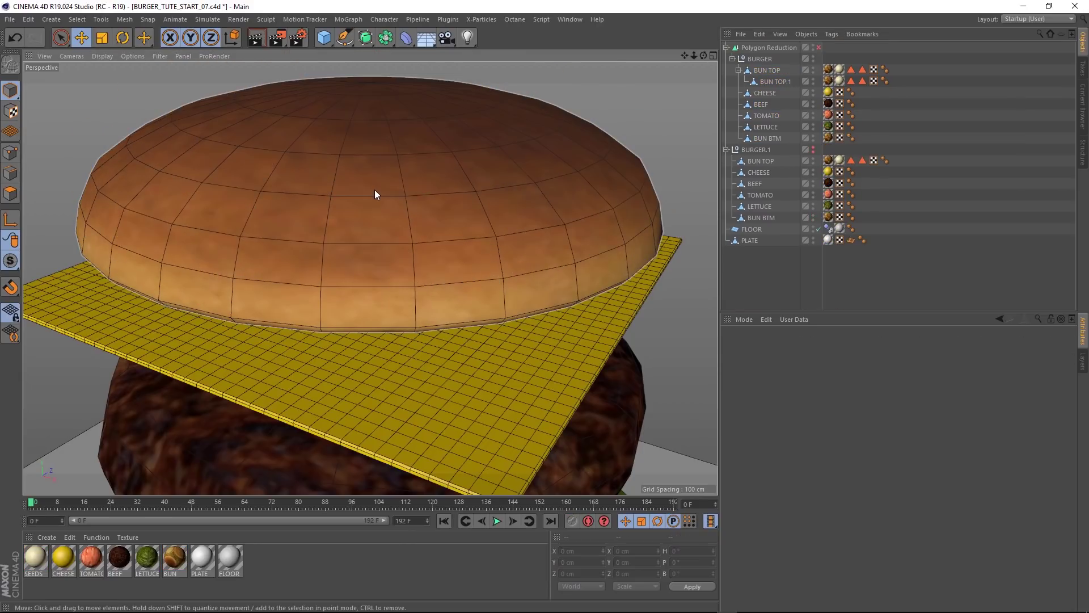
key("ctrl+alt+s")
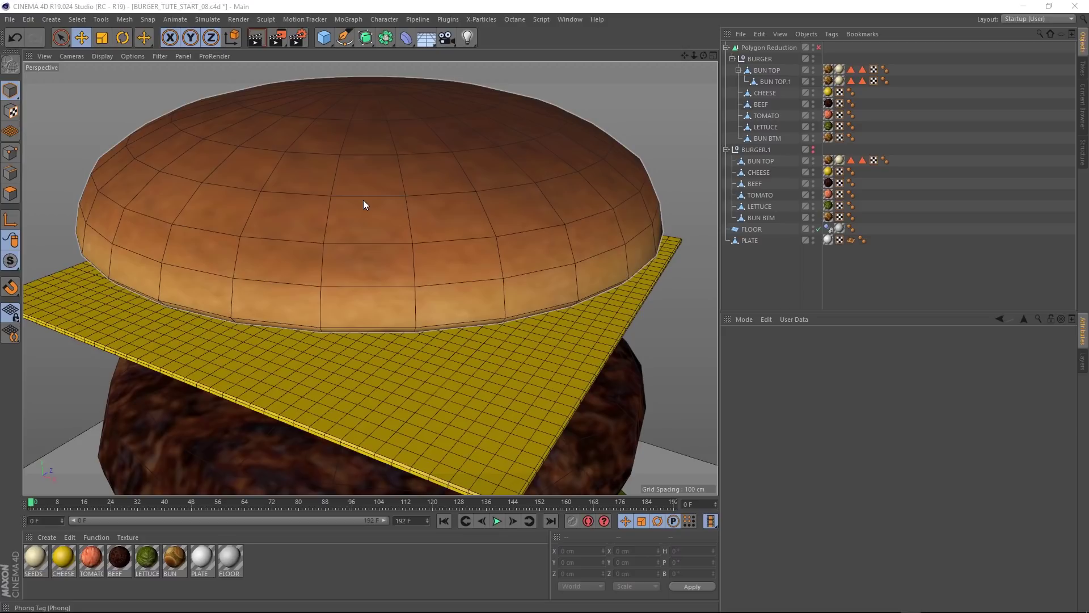
Step: Re-enable Polygon Reduction and delete the CHEESE layer from the BURGER copy
left_click(819, 47)
scroll(434, 315, "down", 5)
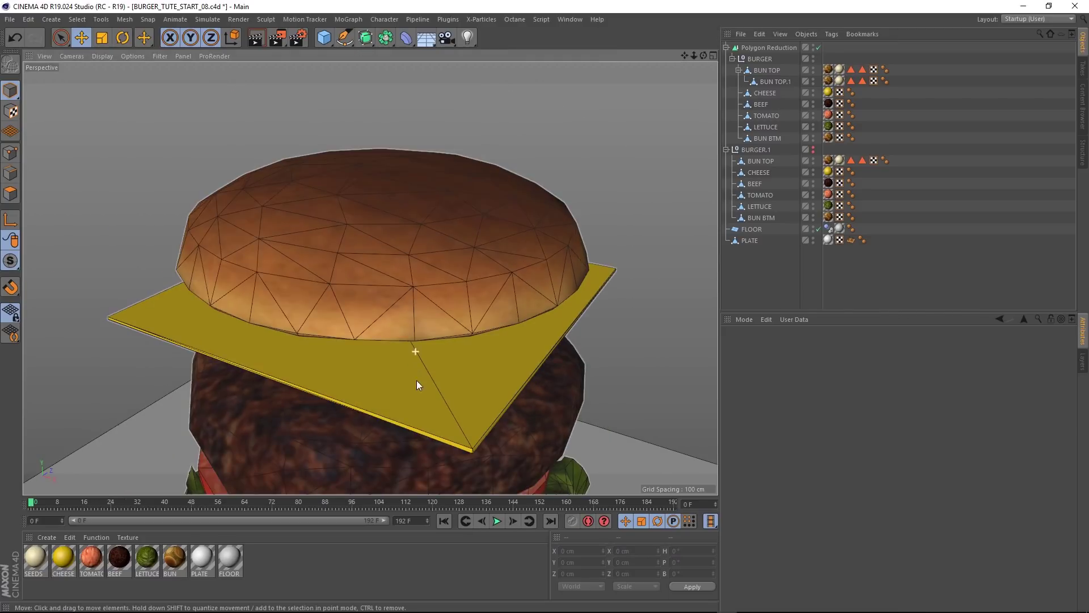
middle_click_drag(413, 411, 381, 202, "alt")
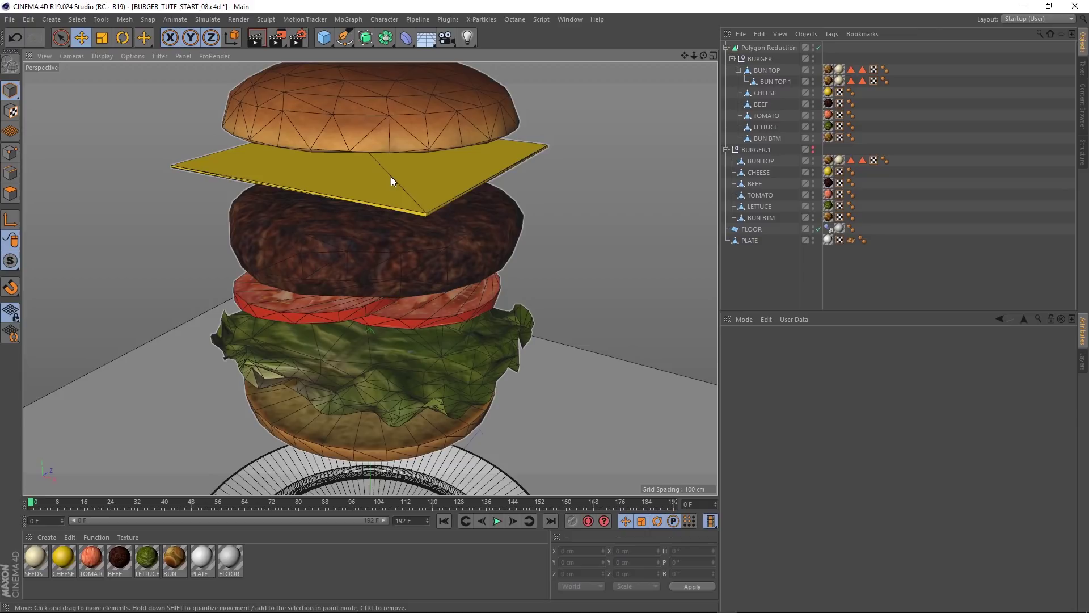
left_click(772, 93)
key("Delete")
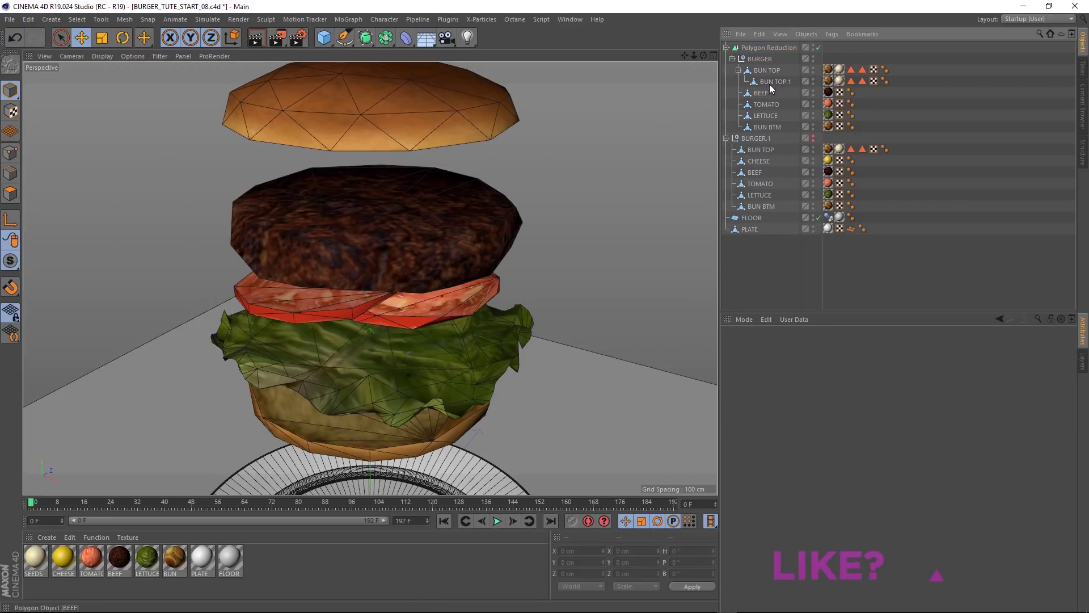
Step: Move BUN TOP.1 under BURGER, delete the old BUN TOP, and rename it 'BUN TOP PROXY'
left_click_drag(767, 82, 761, 65)
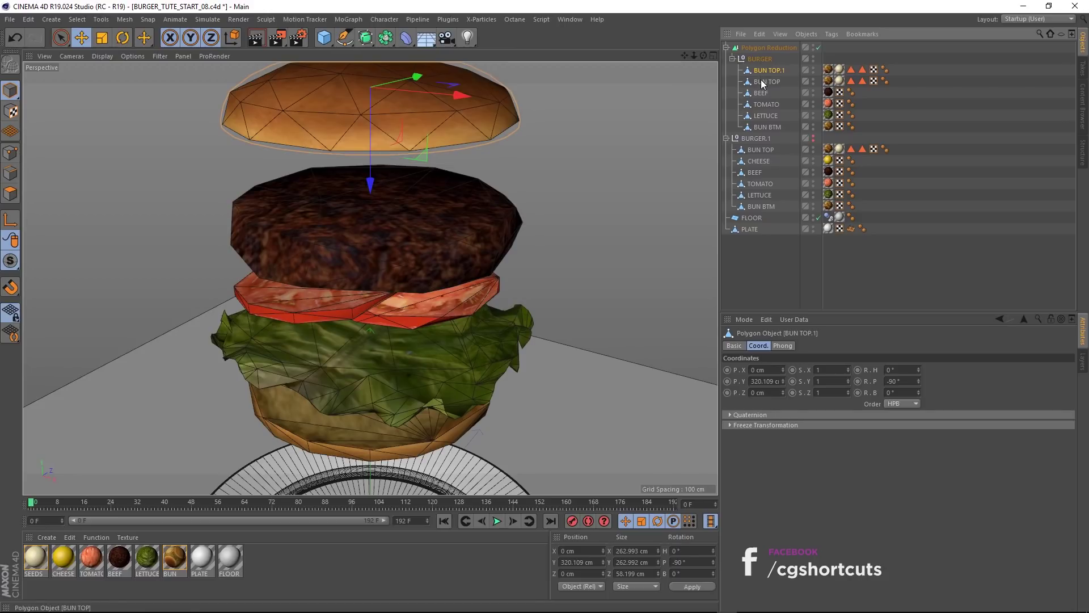
left_click(760, 81)
key("Delete")
left_click(769, 69)
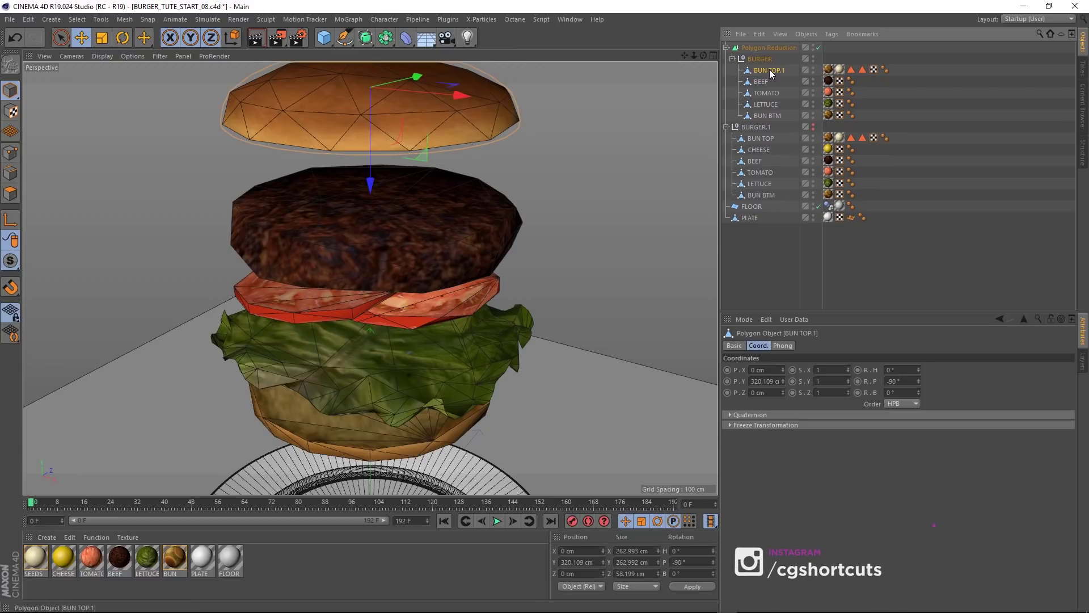
double_click(770, 70)
type("BUN TOP")
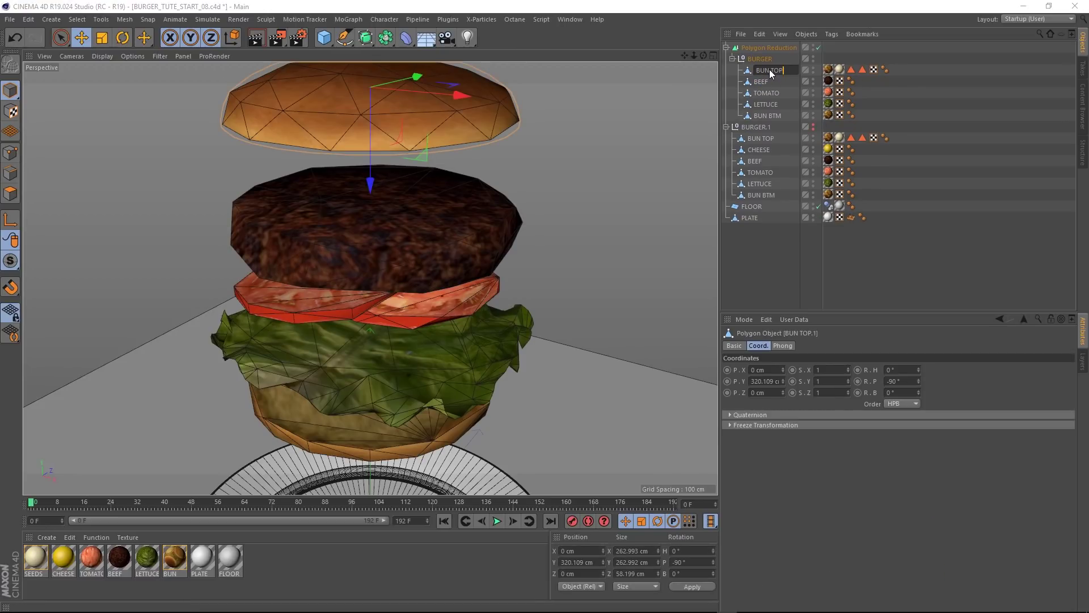
type(" PROXY")
key("Return")
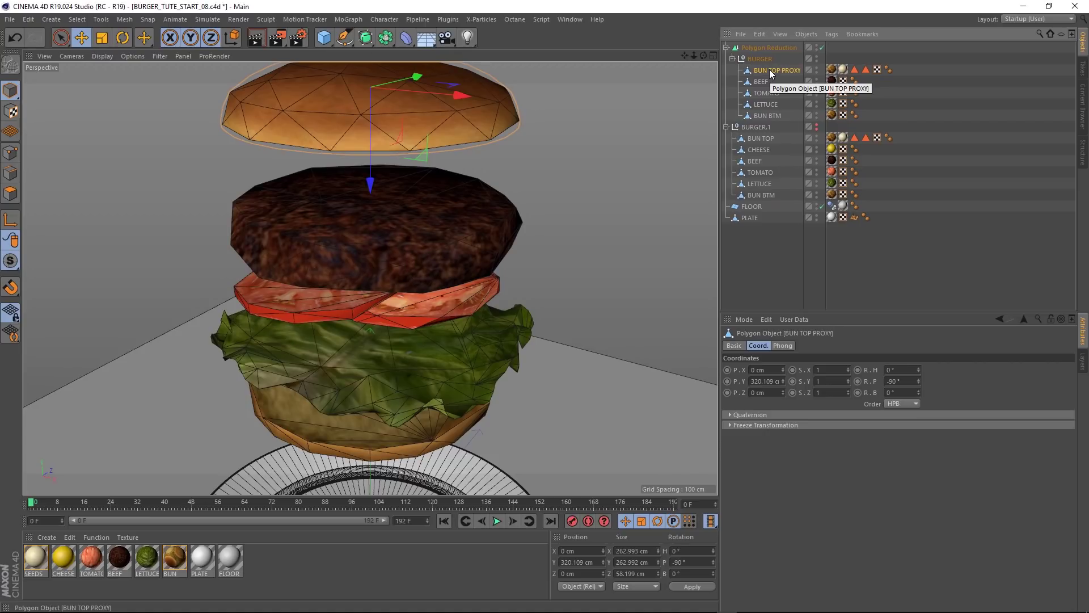
Step: Rename BEEF and TOMATO to 'BEEF PROXY' and 'TOMATO PROXY'
left_click(761, 82)
double_click(764, 82)
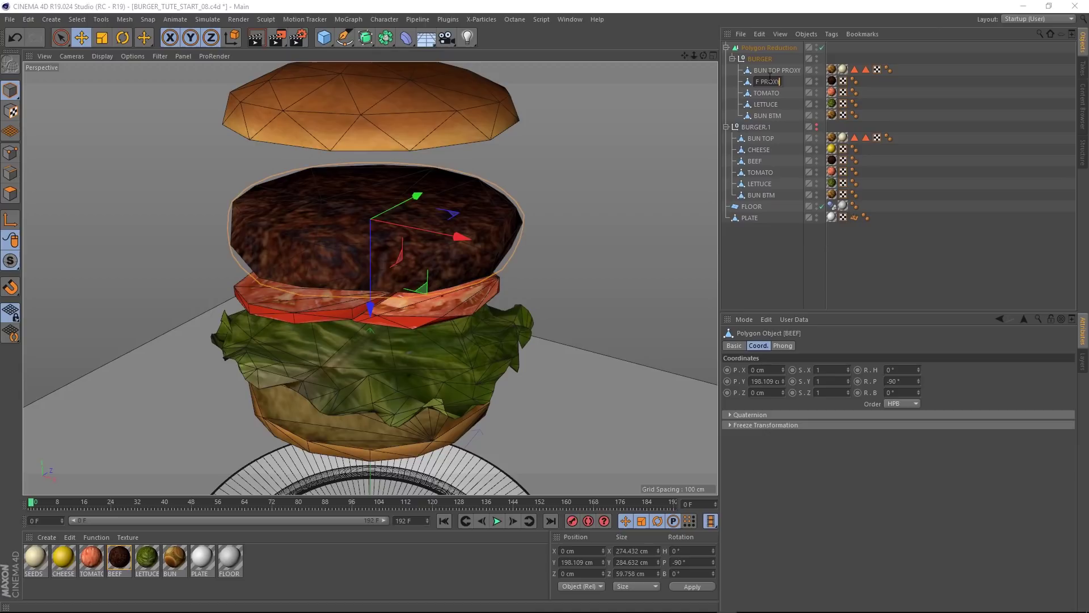
left_click_drag(760, 80, 784, 79)
left_click(769, 94)
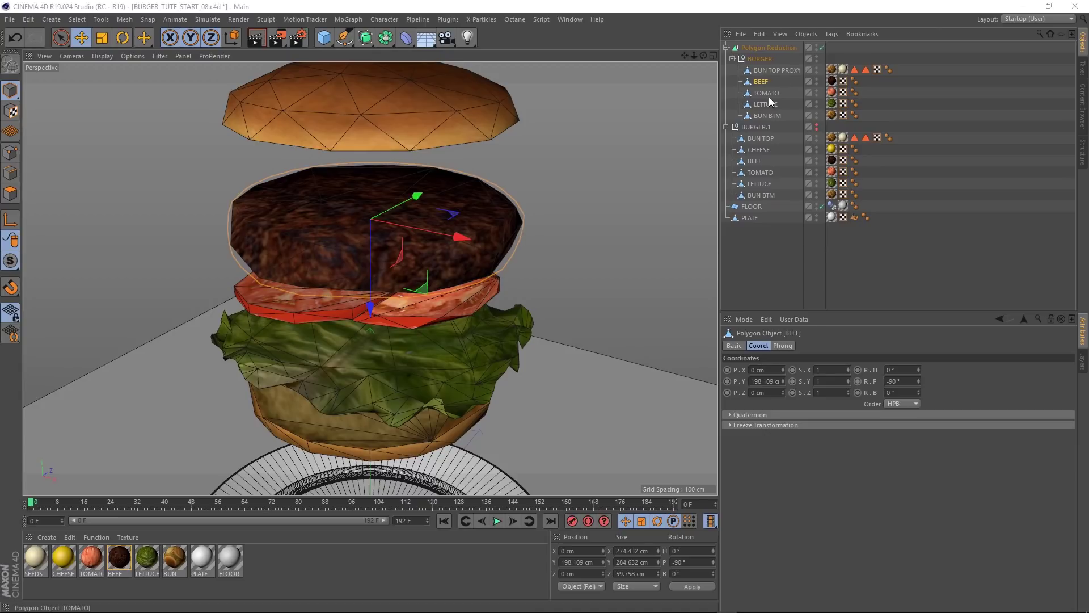
double_click(769, 93)
left_click(770, 94)
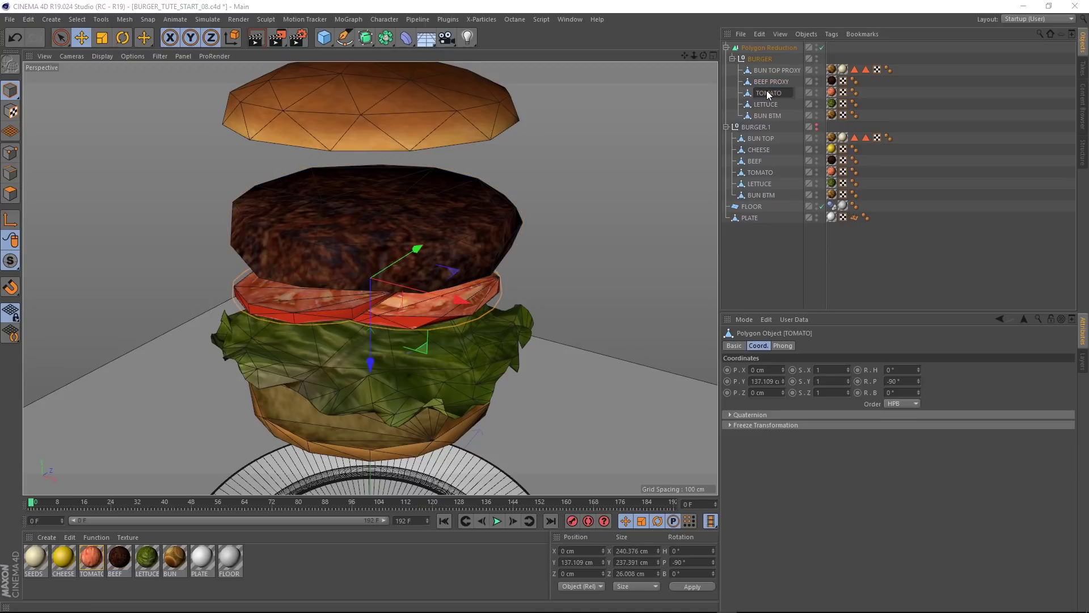
type("PROXY")
key("Return")
Step: Rename LETTUCE and BUN BTM with a PROXY suffix and save as BURGER_TUTE_START_09
left_click(767, 105)
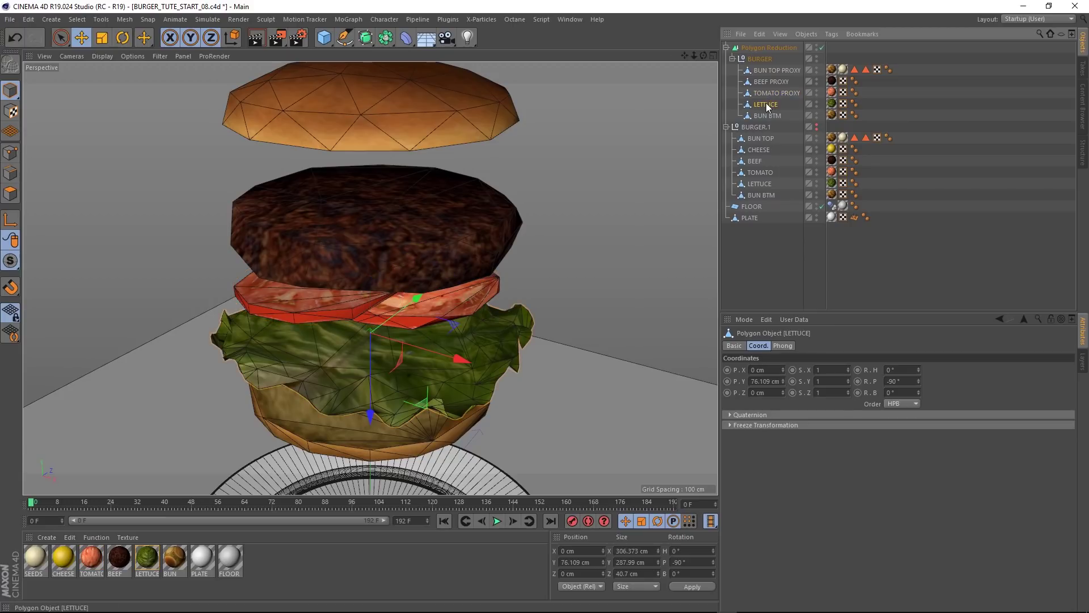
double_click(767, 105)
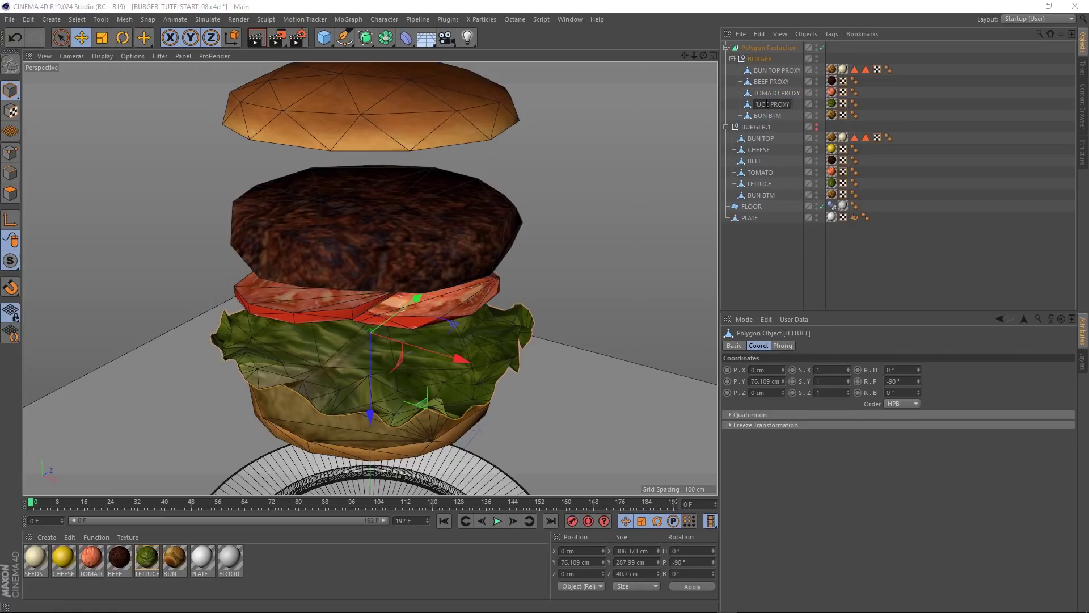
type("PROXY")
key("Return")
left_click(767, 116)
double_click(767, 115)
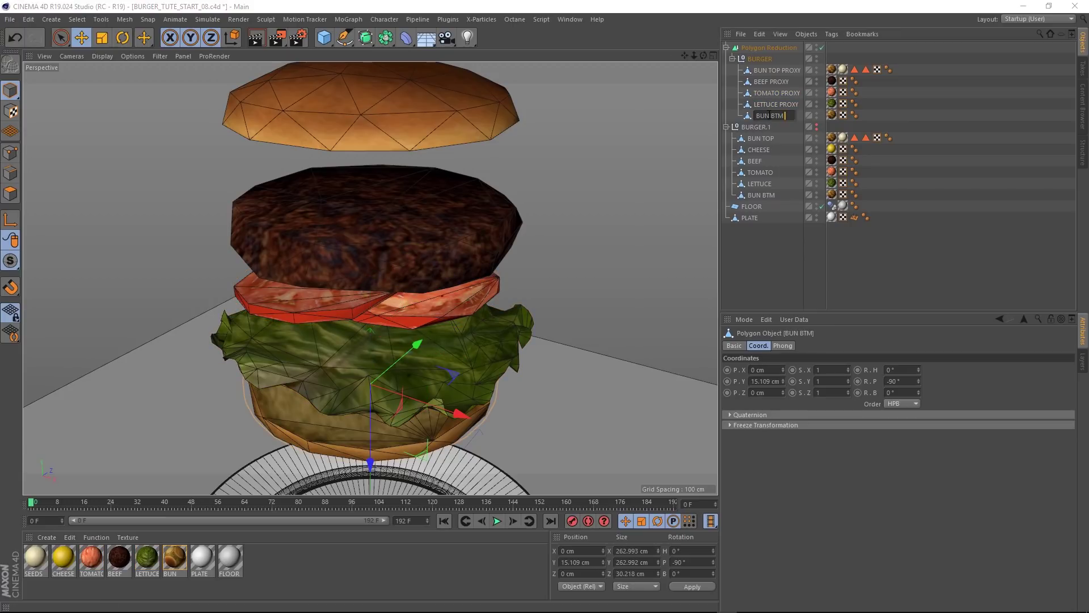
type("PROXY")
key("Return")
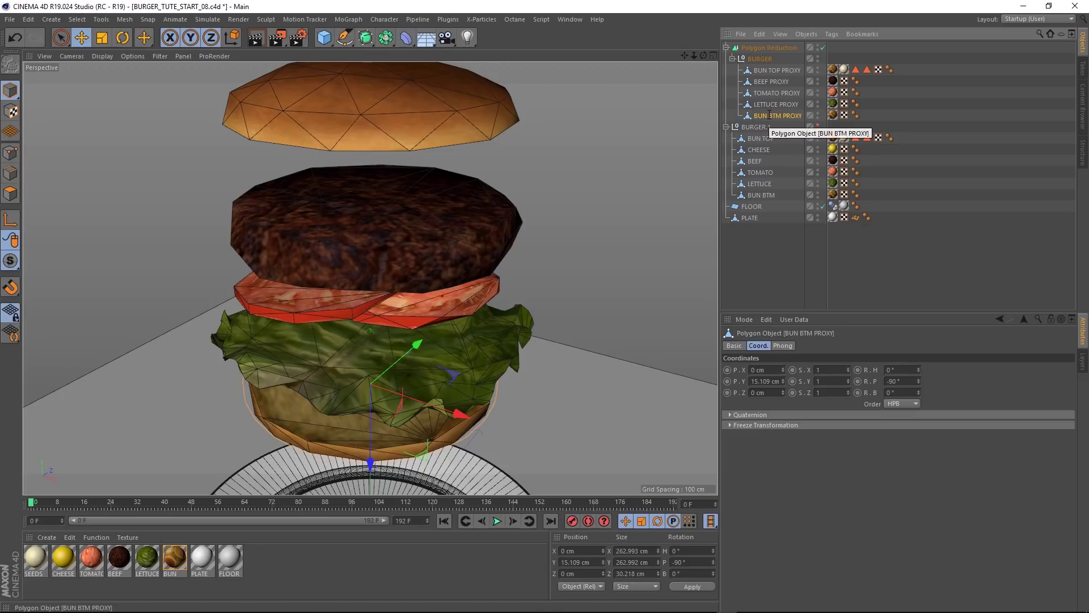
key("ctrl+alt+s")
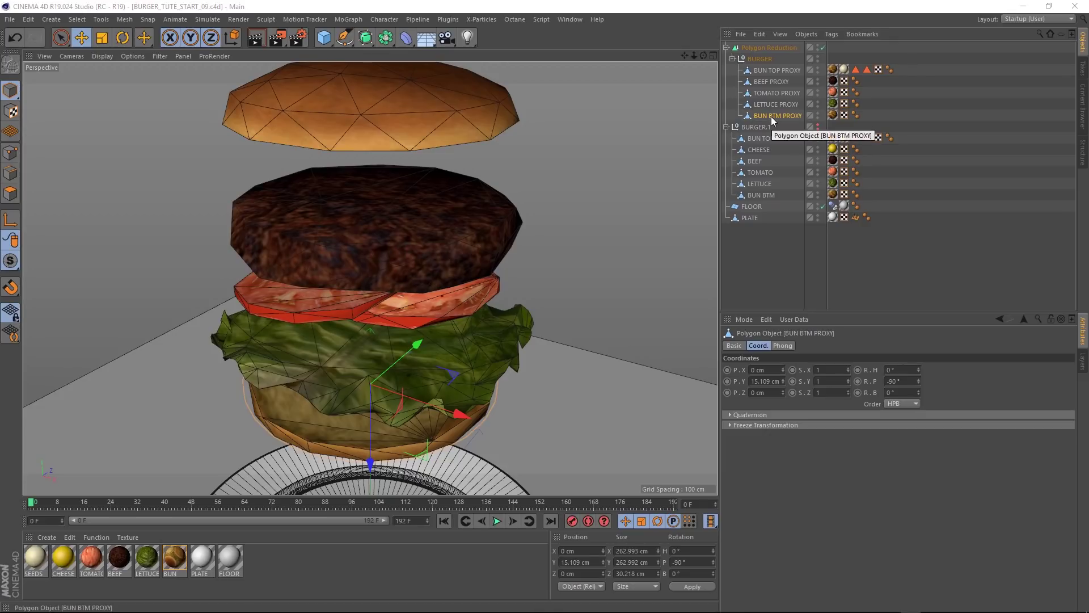
Step: Bake the Polygon Reduction result with Current State to Object, move BURGER to top level, delete the generator
left_click(752, 45)
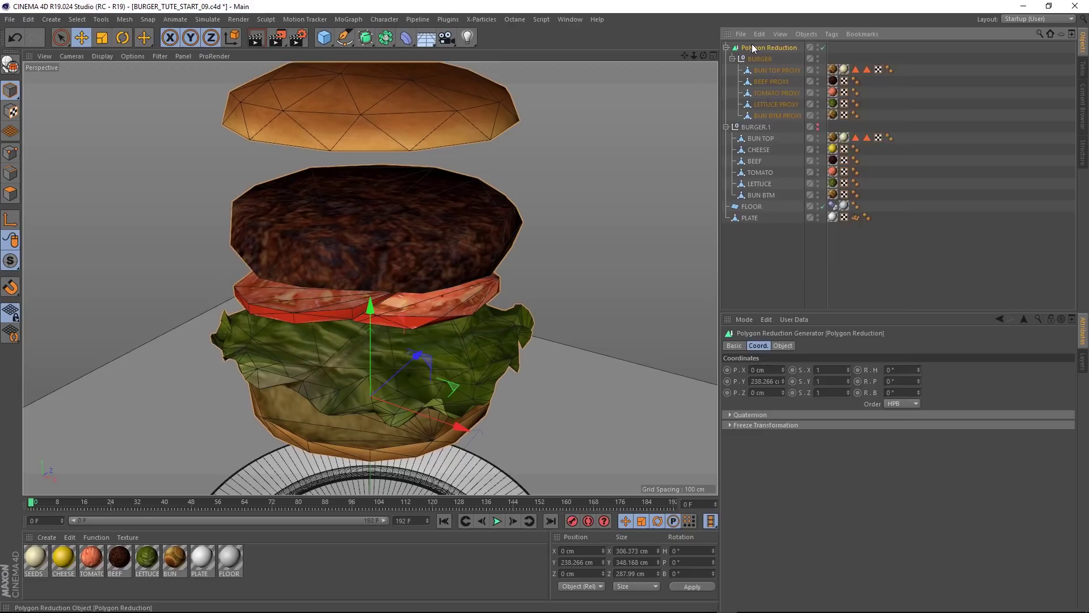
right_click(753, 45)
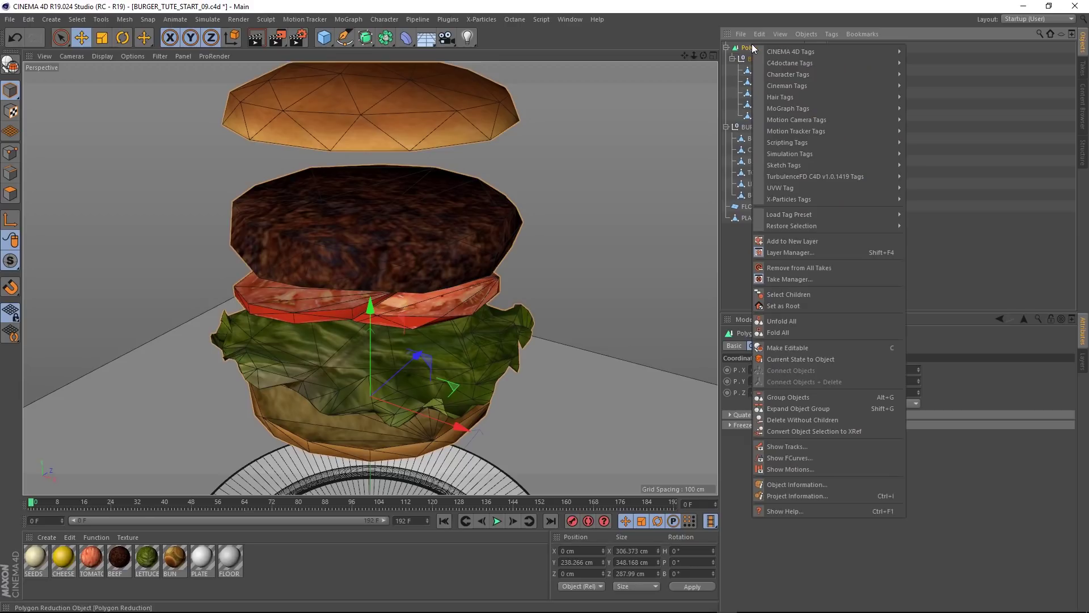
left_click(784, 360)
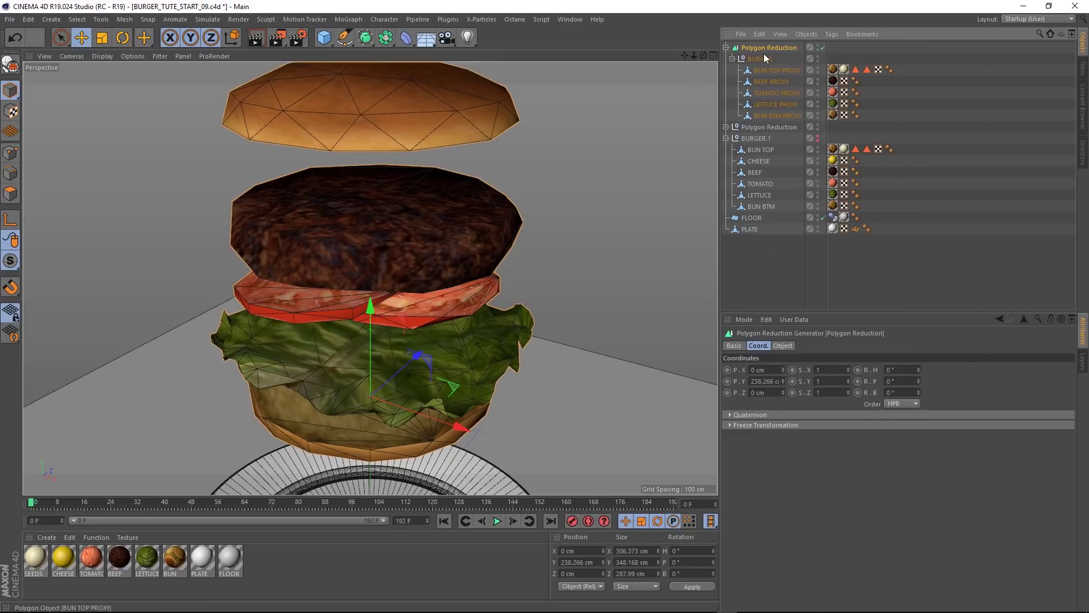
key("Delete")
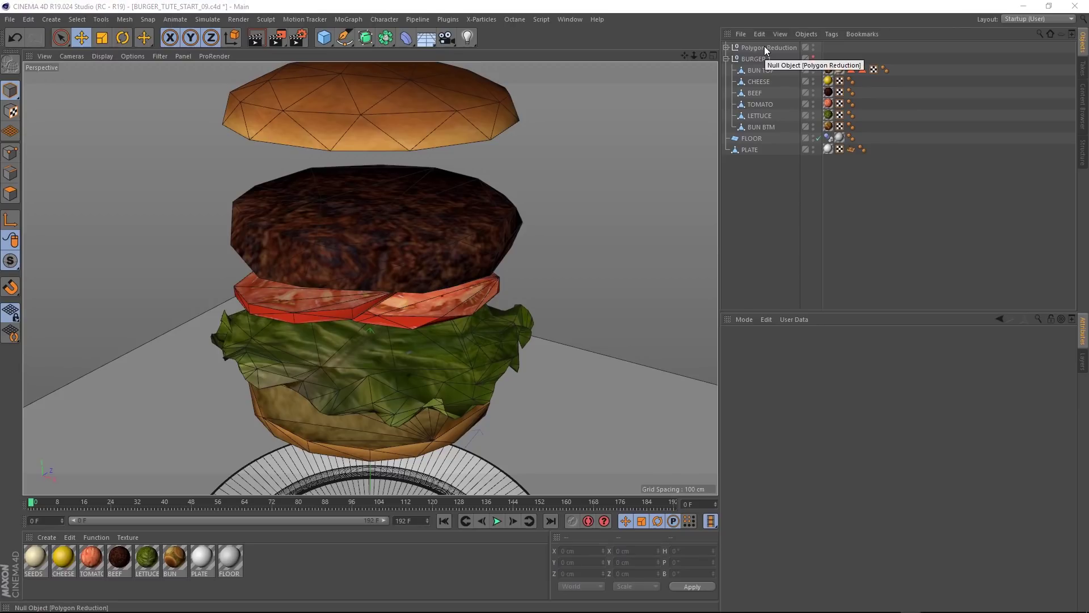
left_click(725, 47)
left_click_drag(754, 60, 754, 45)
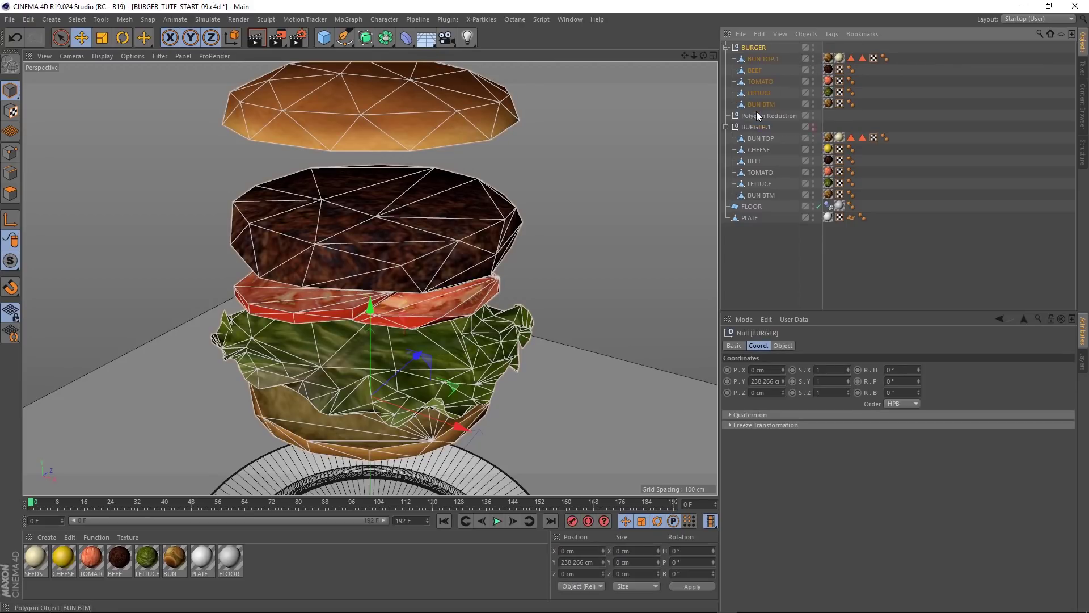
left_click(754, 115)
key("Delete")
Step: Rename the baked BURGER null to 'BURGER PROXY'
left_click(760, 47)
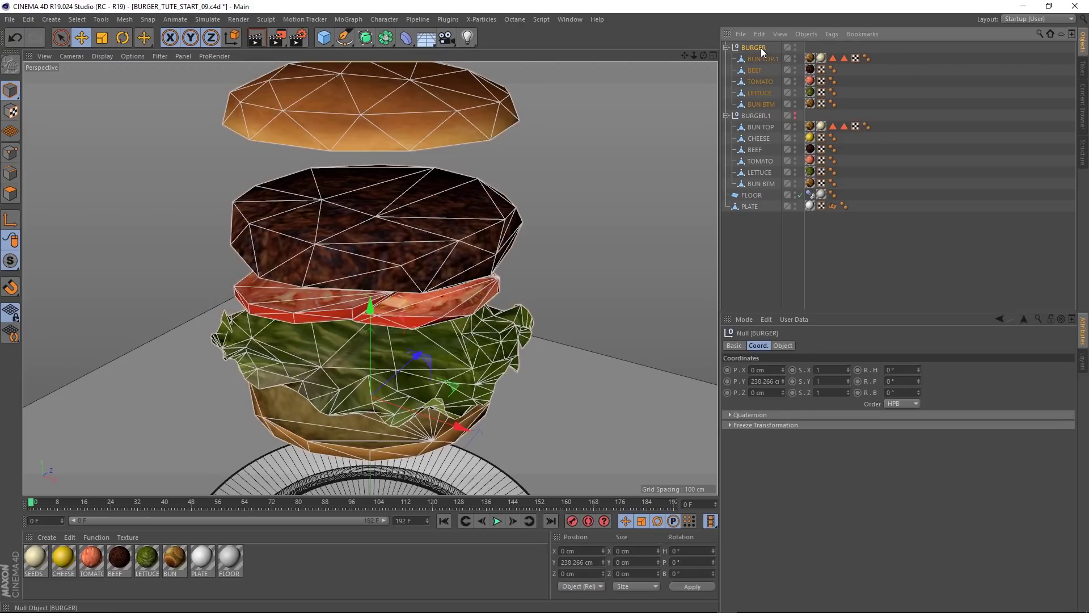
double_click(760, 48)
type("BURGER PROXY")
key("Return")
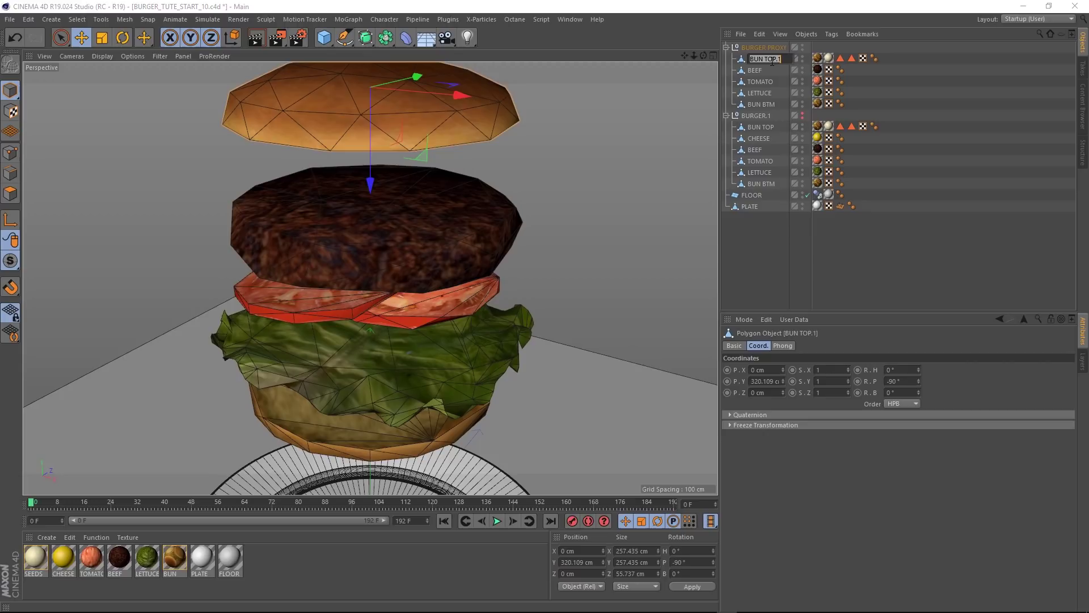
Step: Rename the layers BUN TOP PROXY, BEEF PROXY, TOMATO PROXY, LETTUCE PROXY and BUN BTM PROXY
double_click(763, 58)
type("BUN TOP PROXY")
key("Return")
double_click(756, 71)
type("BEEF PROXY")
key("Return")
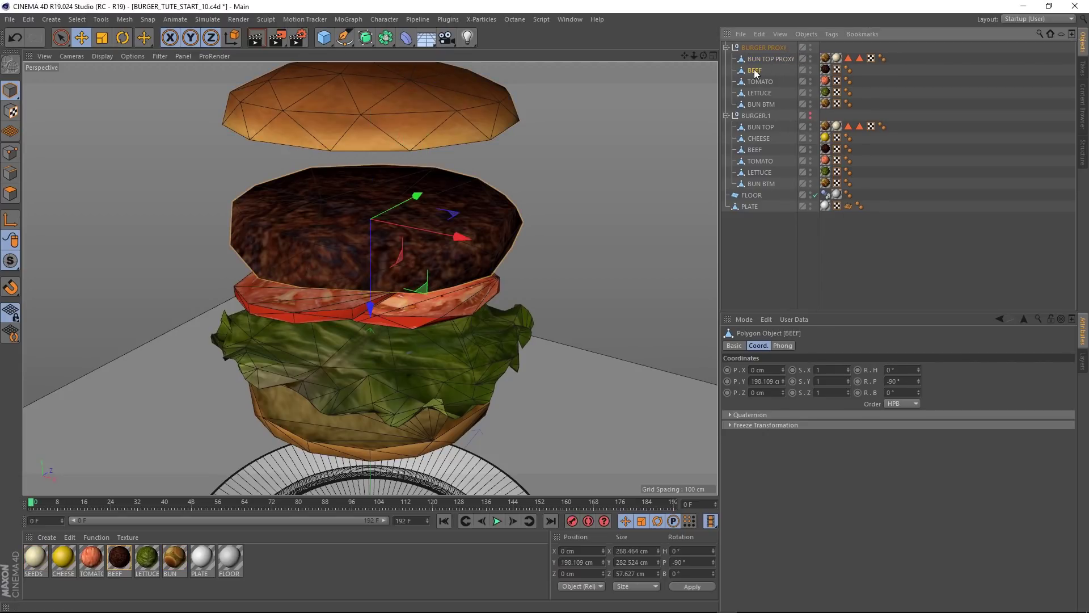
double_click(760, 81)
type("TOMATO PROXY")
key("Return")
double_click(759, 93)
type("LETTUCE PROXY")
key("Return")
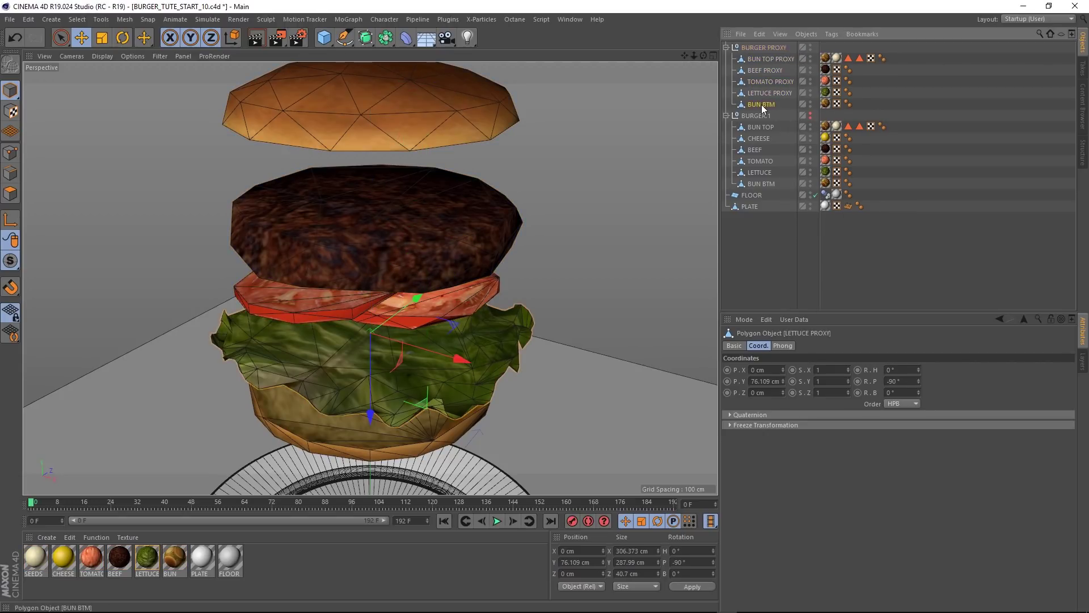
double_click(761, 105)
type("BUN BTM PROXY")
key("Return")
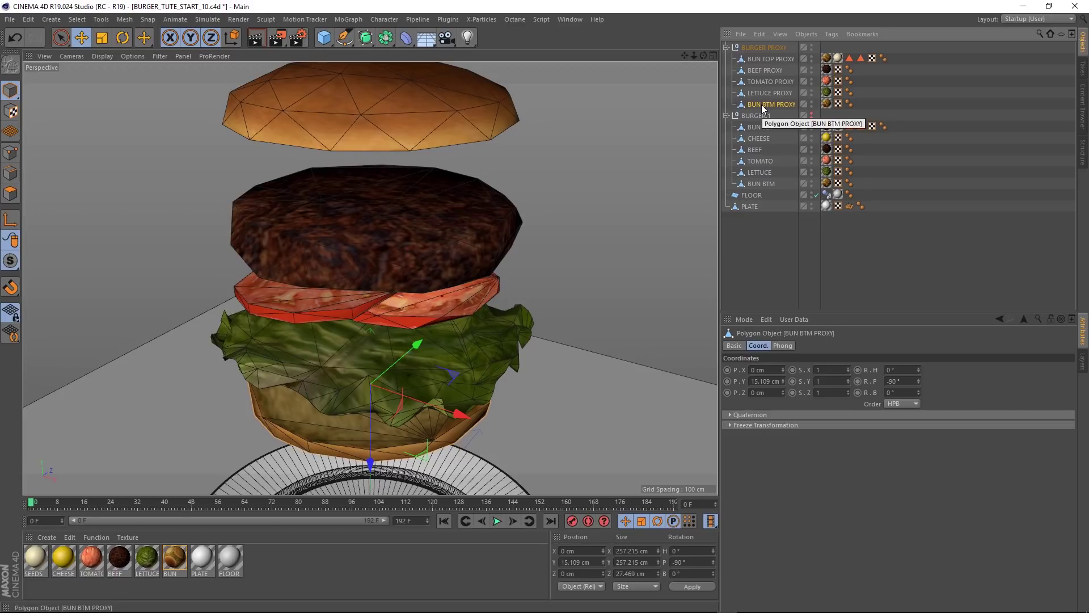
Step: Add a Soft Body tag to BURGER PROXY with Inherit Tag set to Apply Tag to Children
left_click(773, 48)
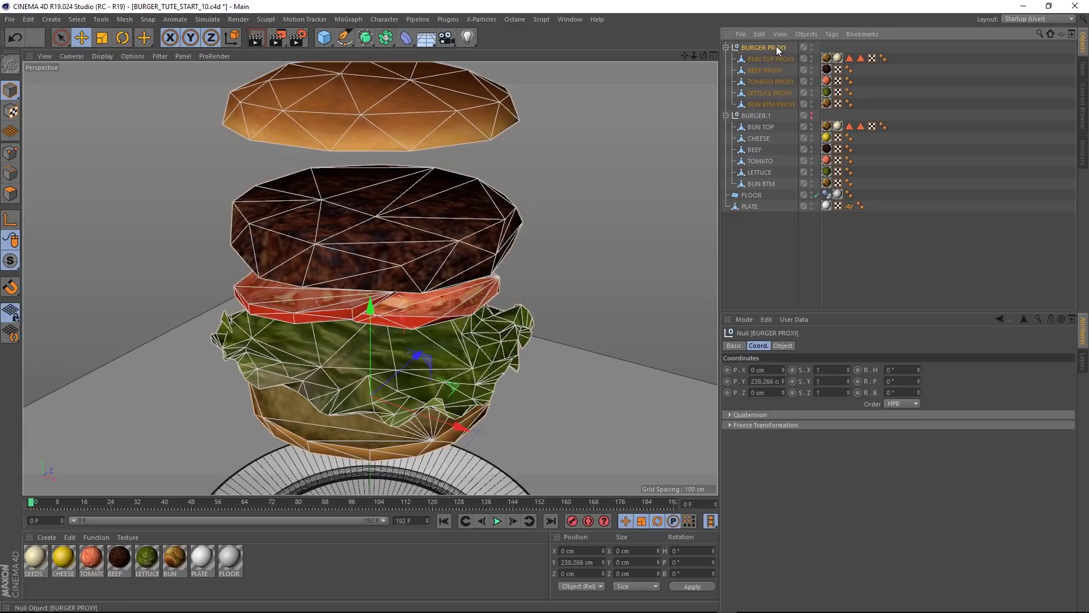
left_click(831, 34)
mouse_move(877, 153)
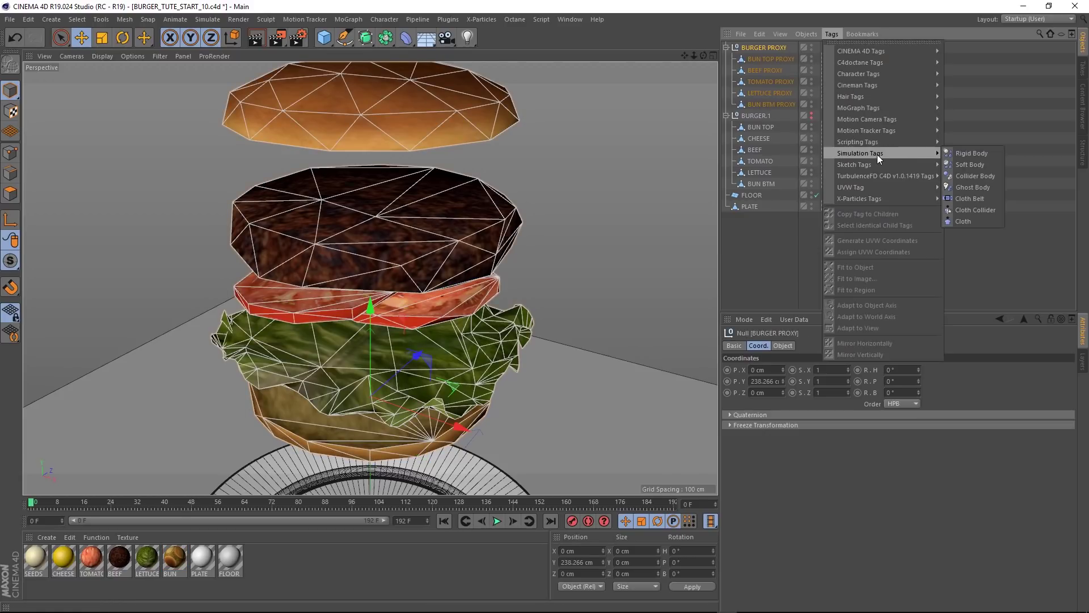
left_click(970, 162)
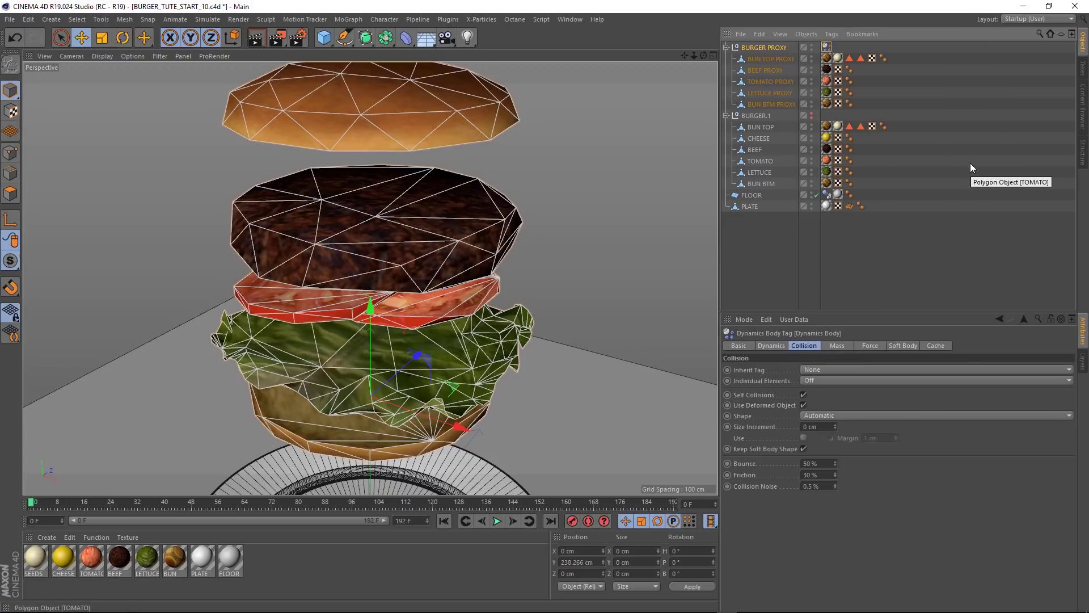
left_click(821, 369)
left_click(821, 392)
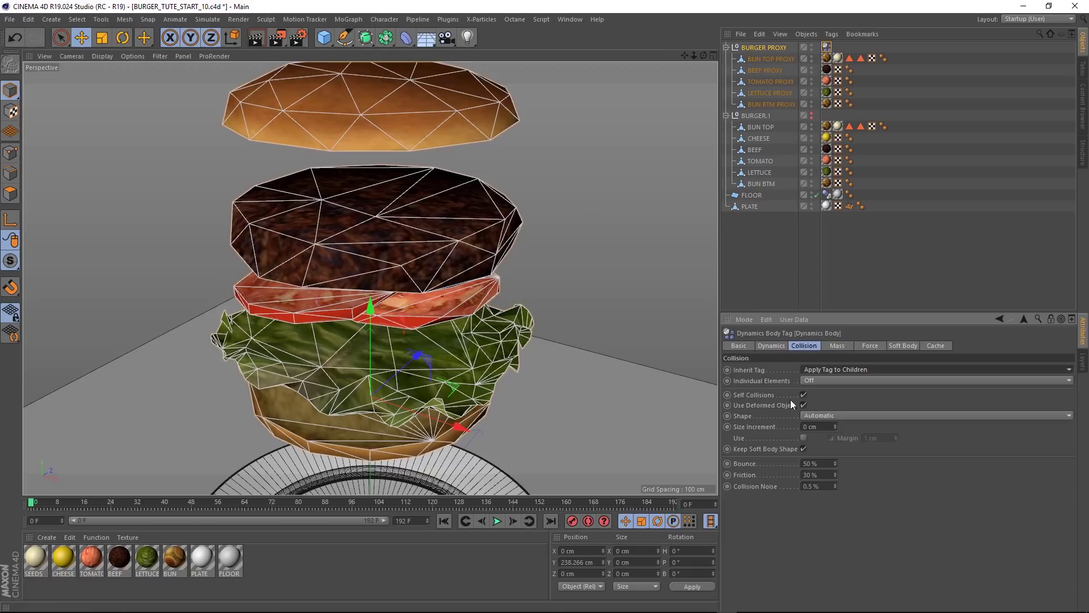
scroll(353, 440, "down", 4)
middle_click_drag(351, 437, 365, 306, "alt")
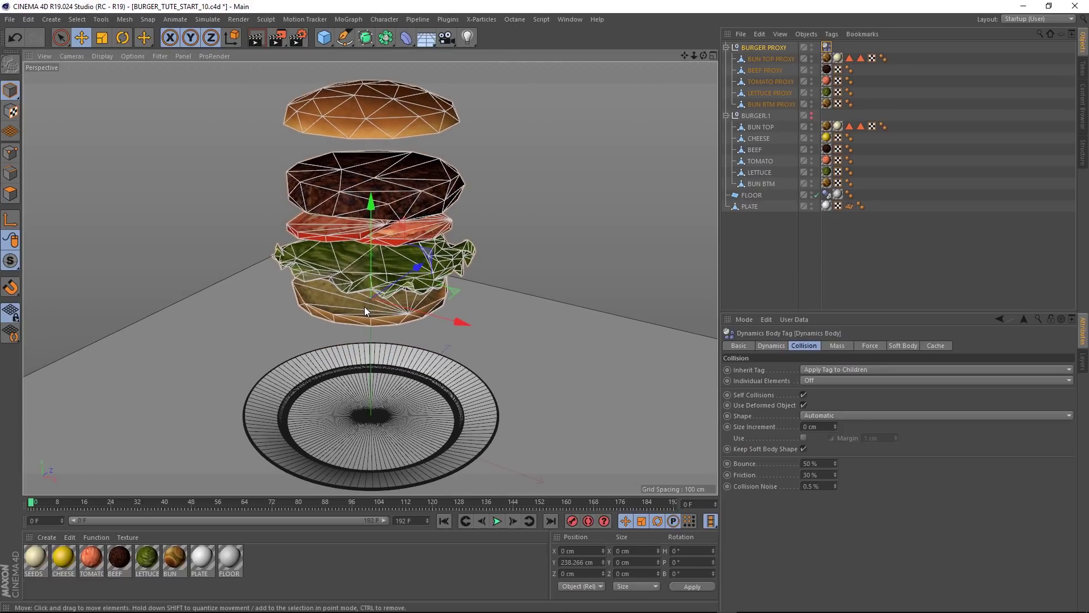
Step: Play the proxy layers dropping onto the plate, rewind, and save incrementally as BURGER_TUTE_START_11
left_click(497, 520)
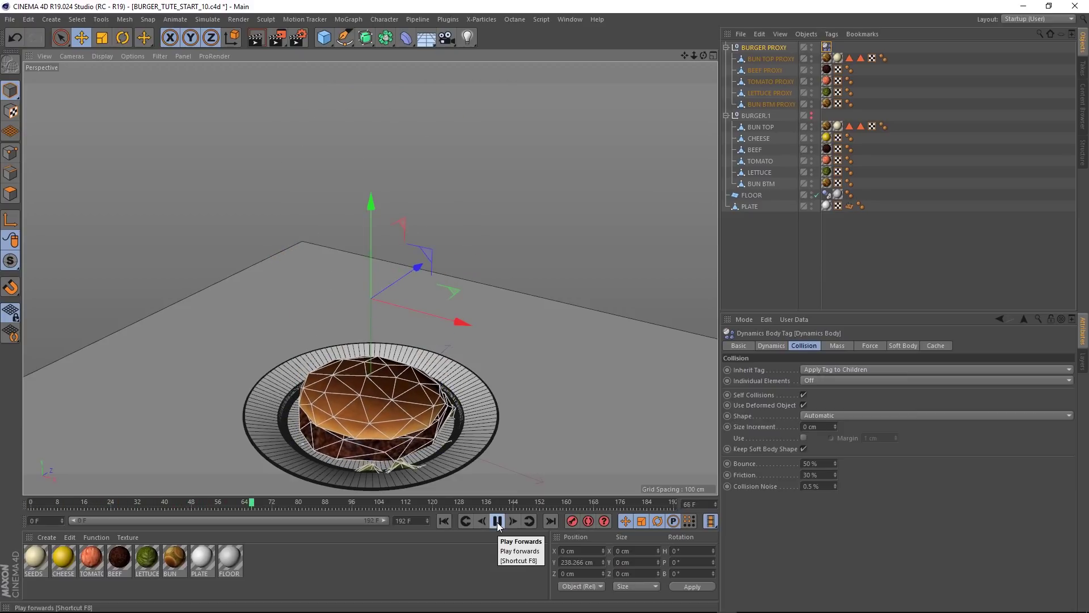
left_click(498, 520)
left_click(444, 521)
key("ctrl+alt+s")
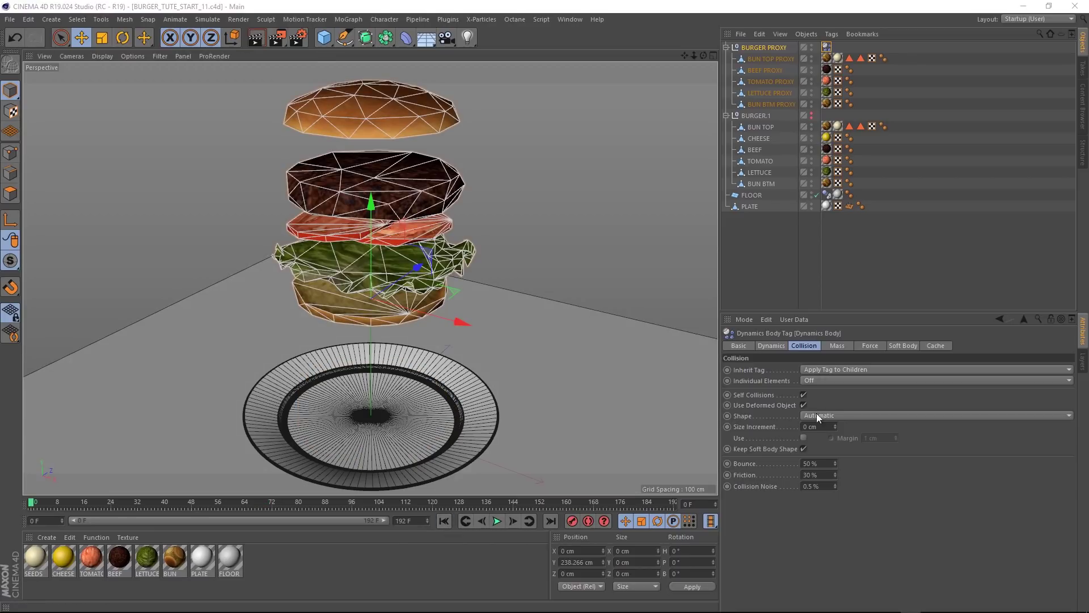
Step: Bring up the Soft Body settings and replay the simulation
left_click(897, 345)
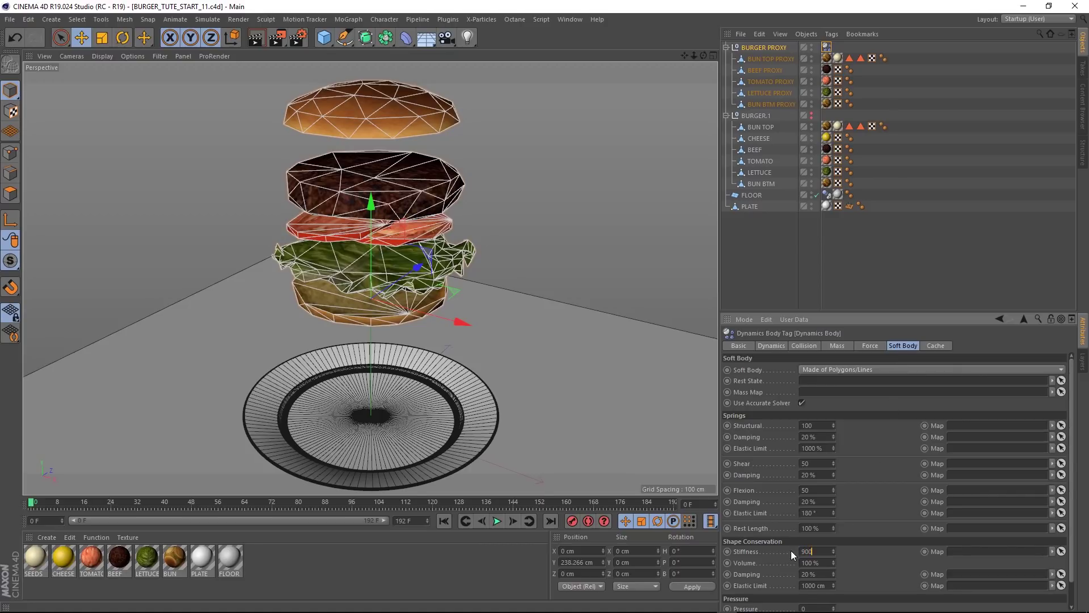
left_click(496, 521)
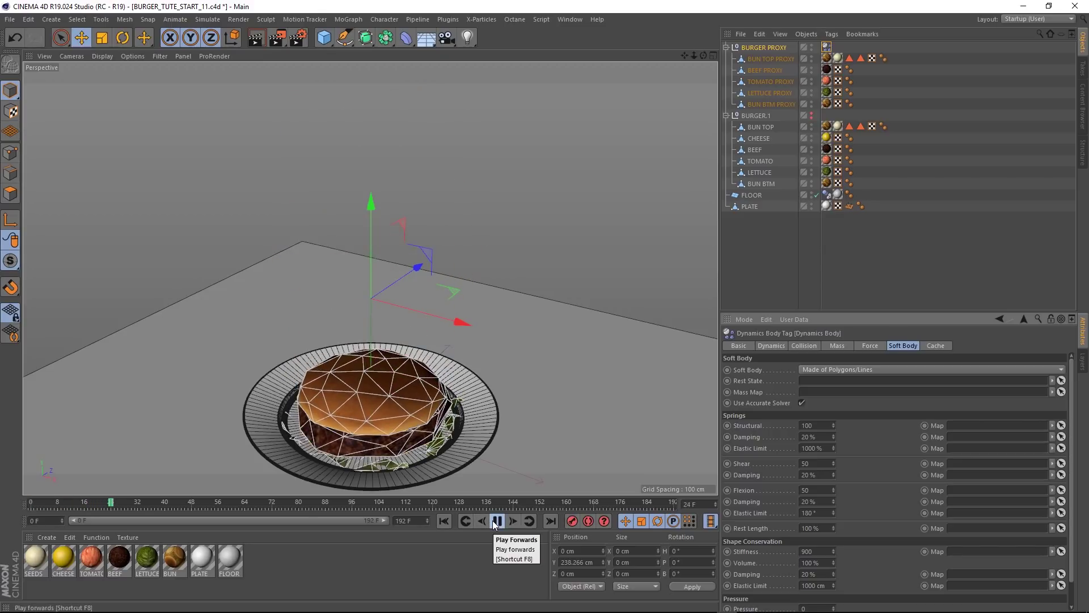
left_click(493, 521)
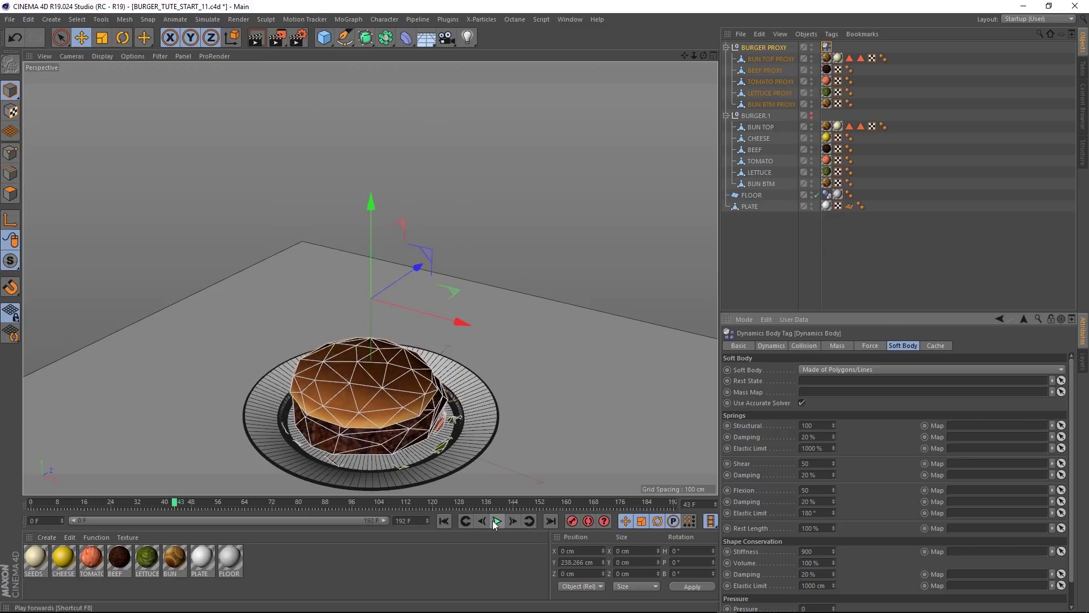
Step: Set the Dynamics Body collision Shape to Static Mesh and test the fall, then rewind
left_click(444, 521)
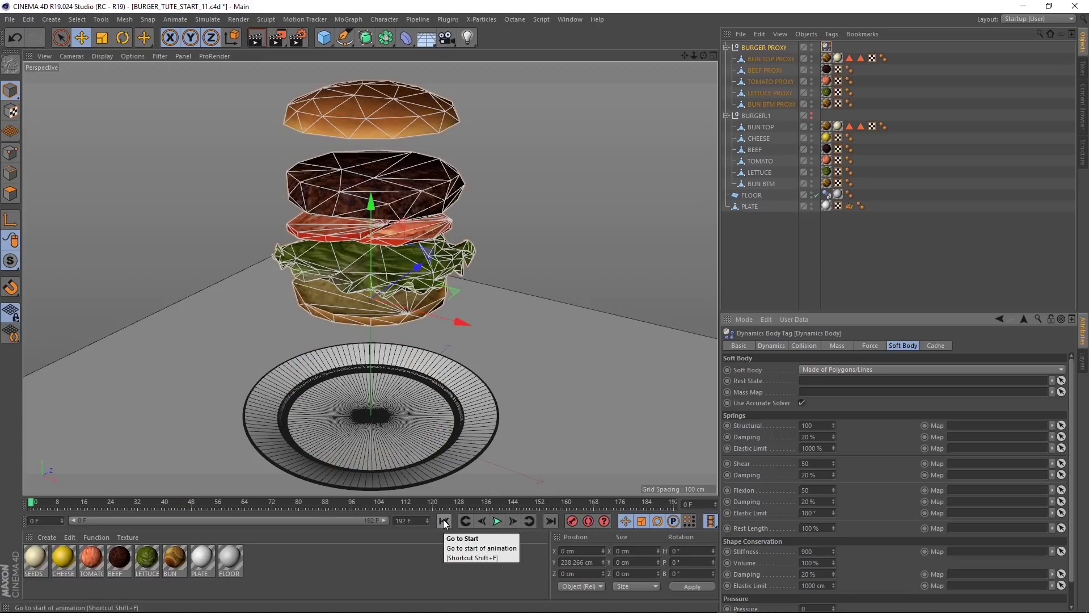
left_click(803, 344)
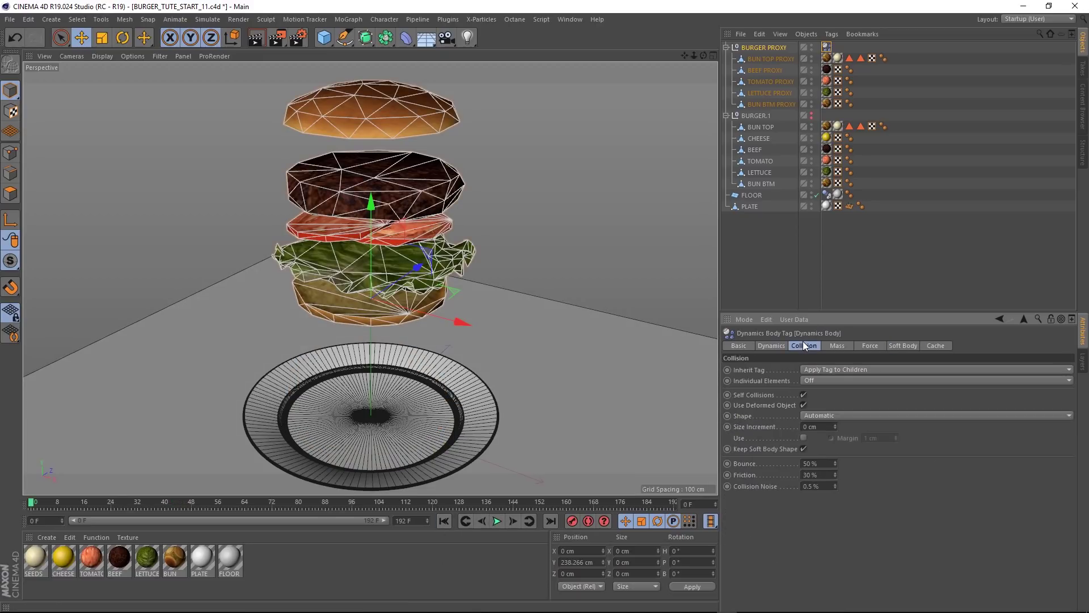
left_click(822, 414)
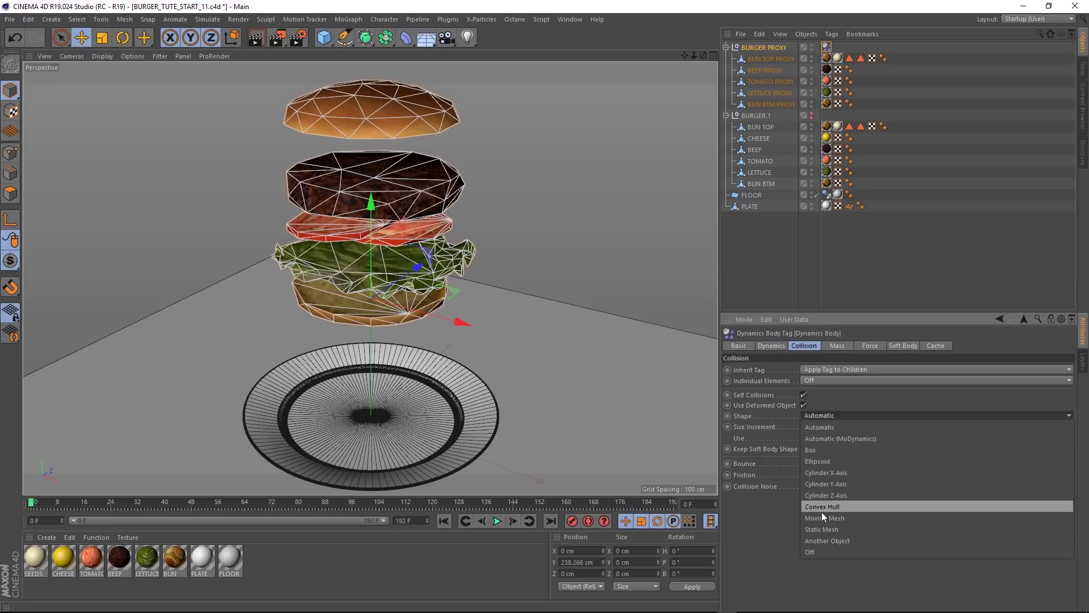
left_click(821, 526)
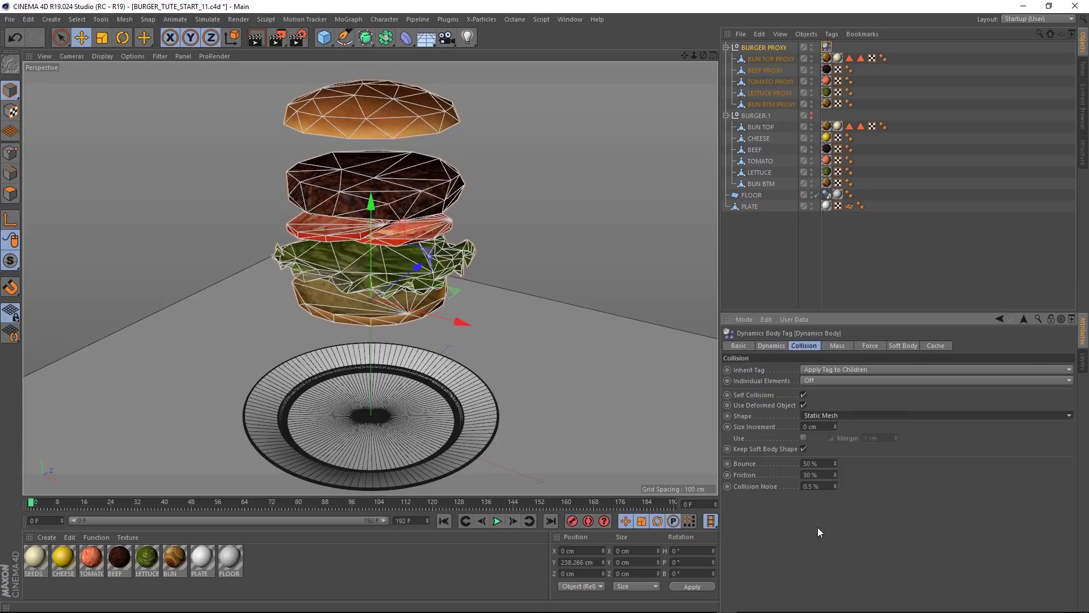
left_click(495, 520)
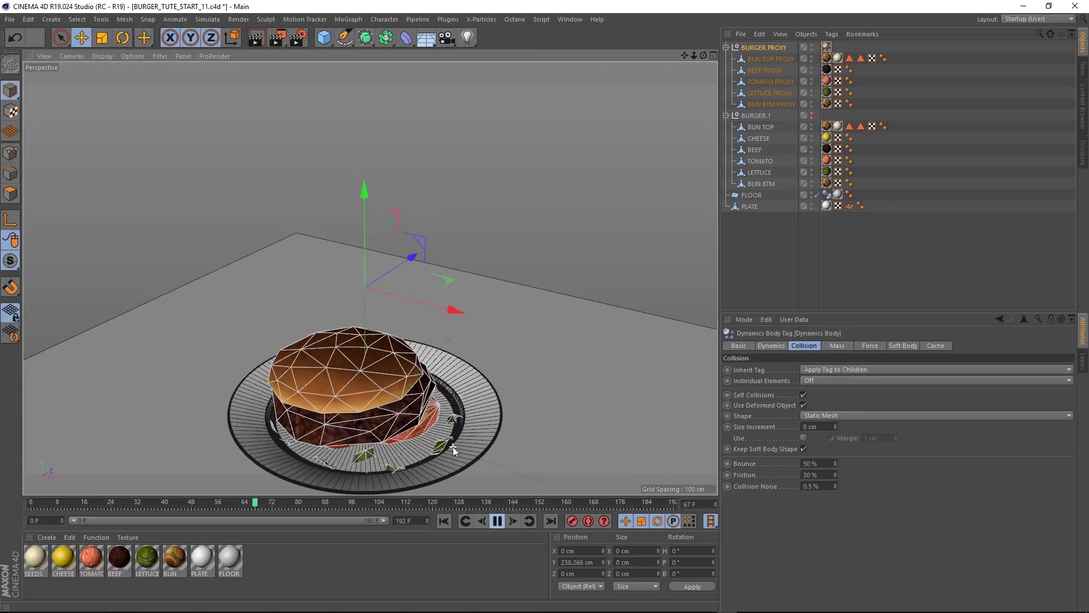
scroll(454, 446, "up", 4)
left_click_drag(401, 387, 431, 431, "alt")
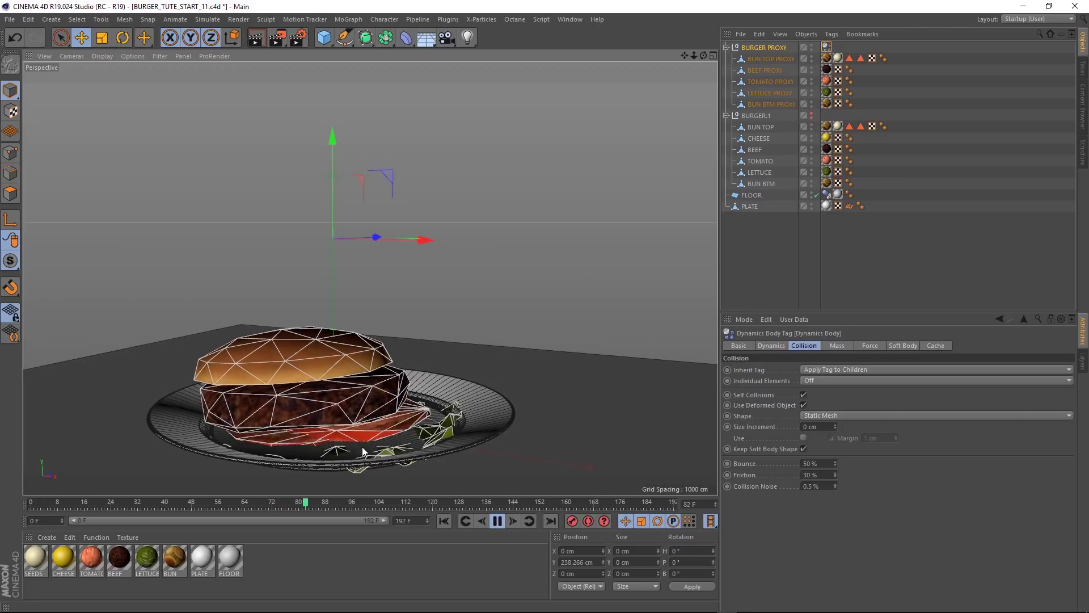
left_click(497, 520)
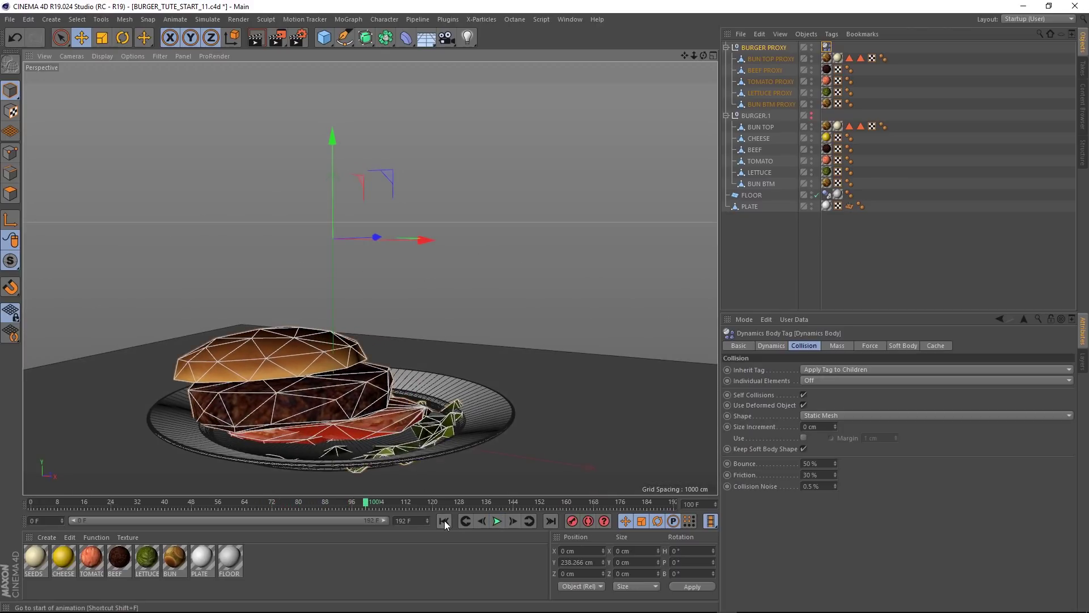
left_click(444, 521)
Step: Set the collision Size Increment to 1 cm and replay the fall, then rewind
left_click(820, 426)
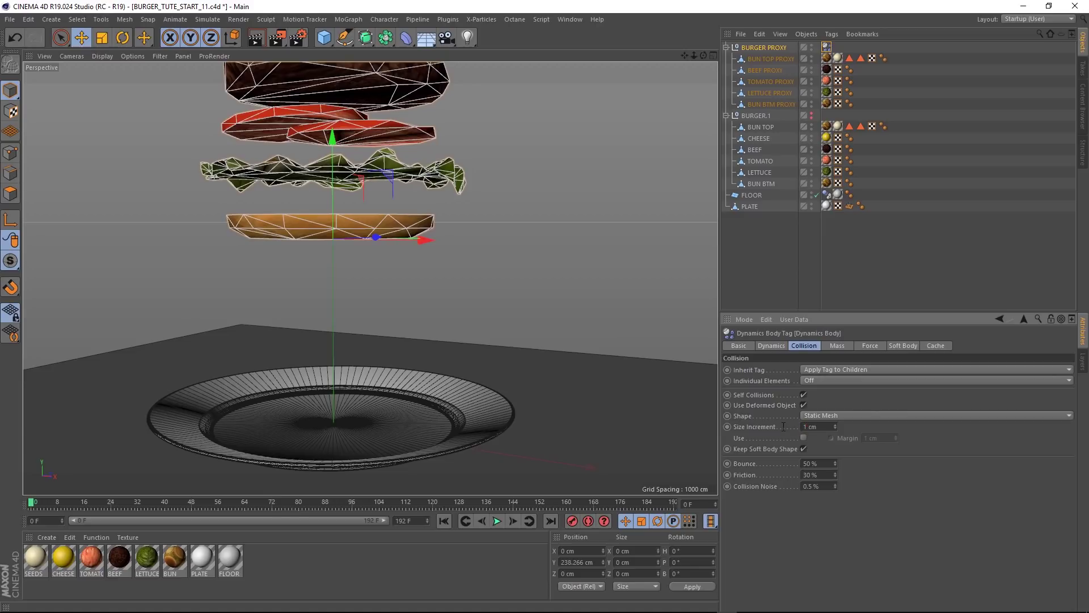
left_click(497, 520)
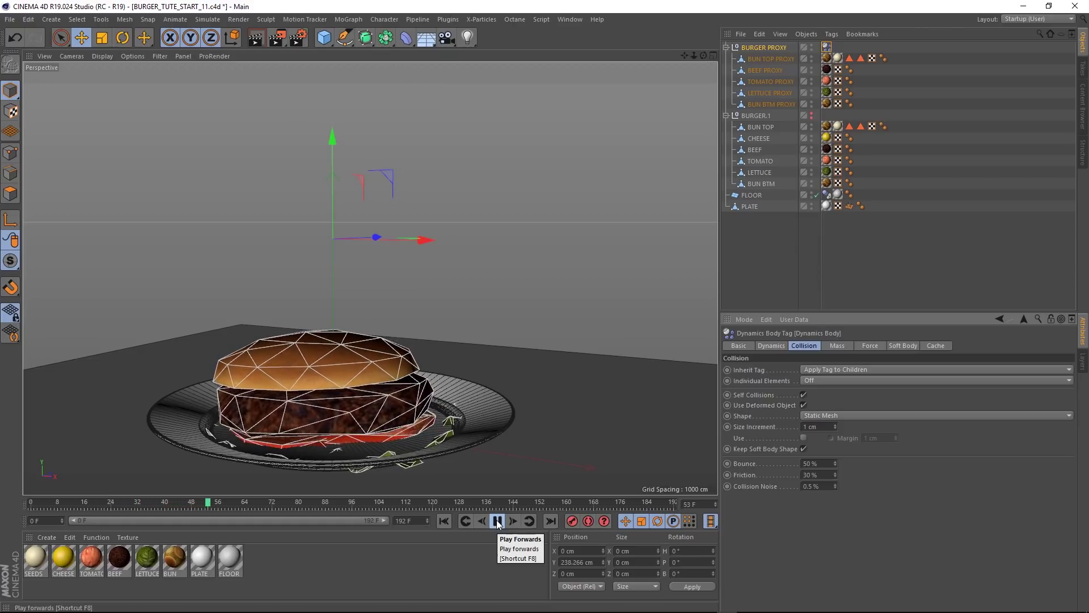
left_click(496, 521)
left_click(443, 521)
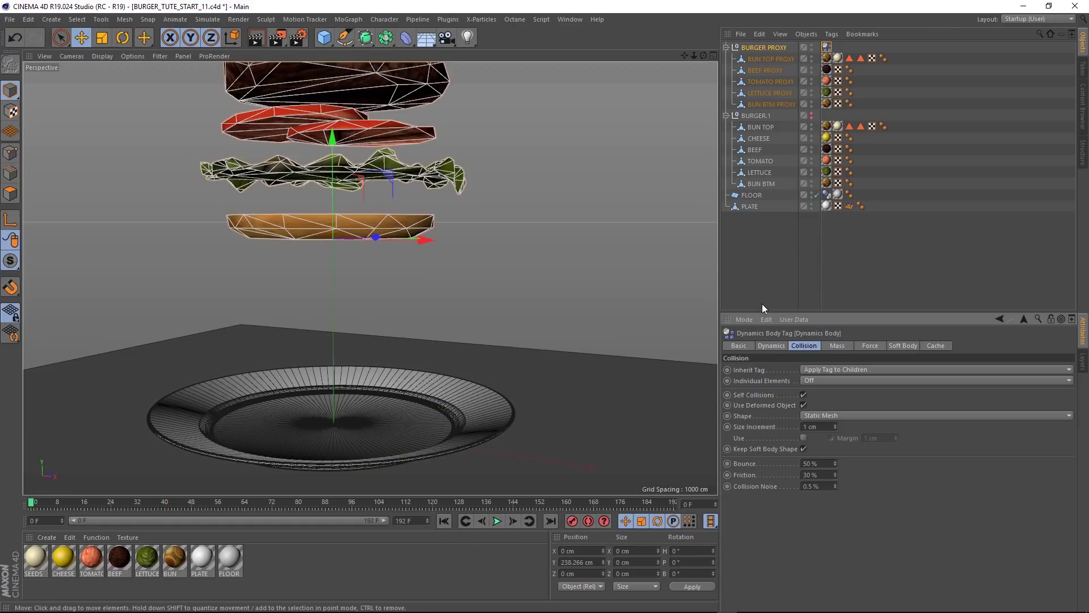
Step: Hide PLATE in the viewport, set Bounce to 5% and Friction to 90%, then test and rewind
left_click(812, 205)
left_click(812, 205)
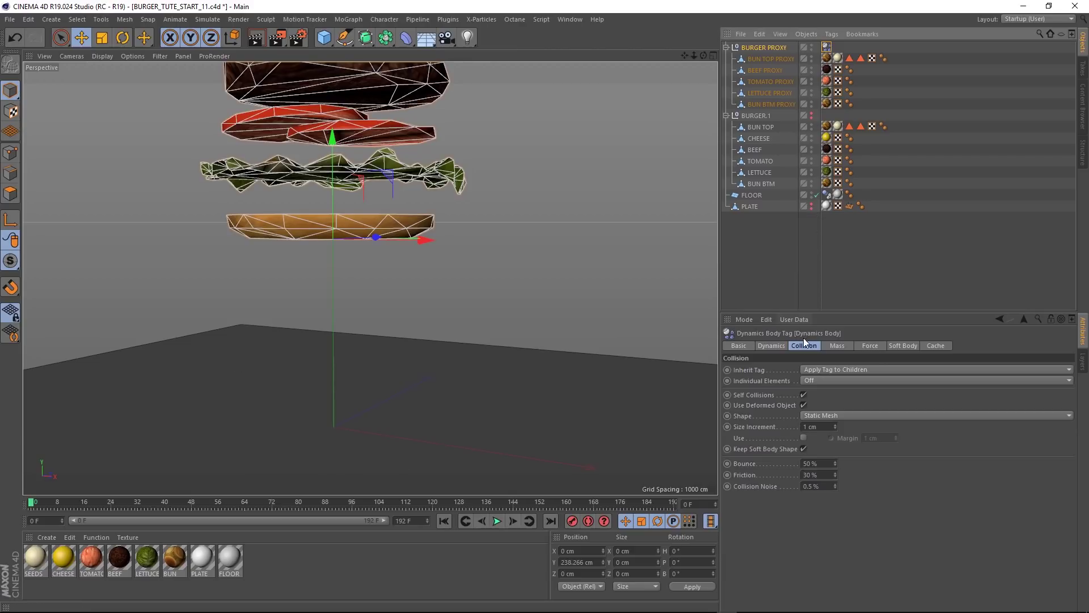
left_click(807, 464)
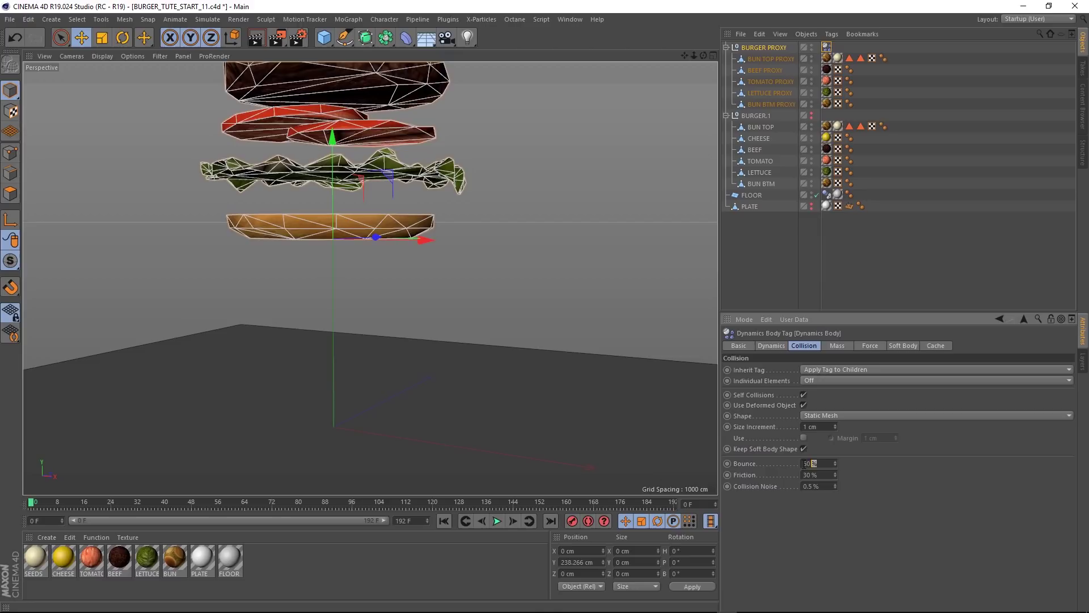
type("5")
key("Tab")
left_click(497, 521)
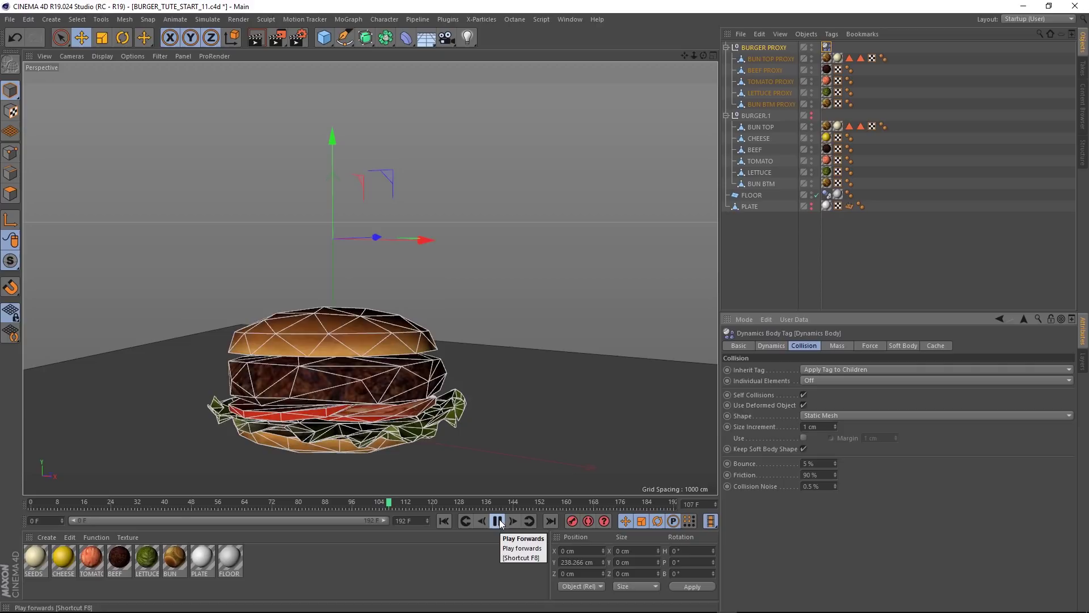
left_click(498, 521)
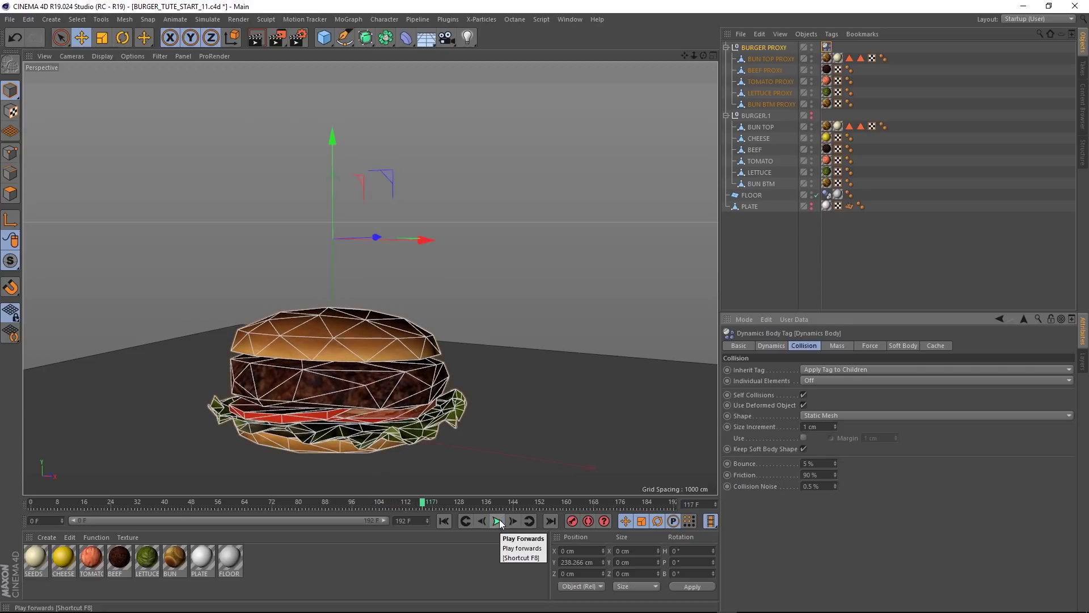
left_click(444, 519)
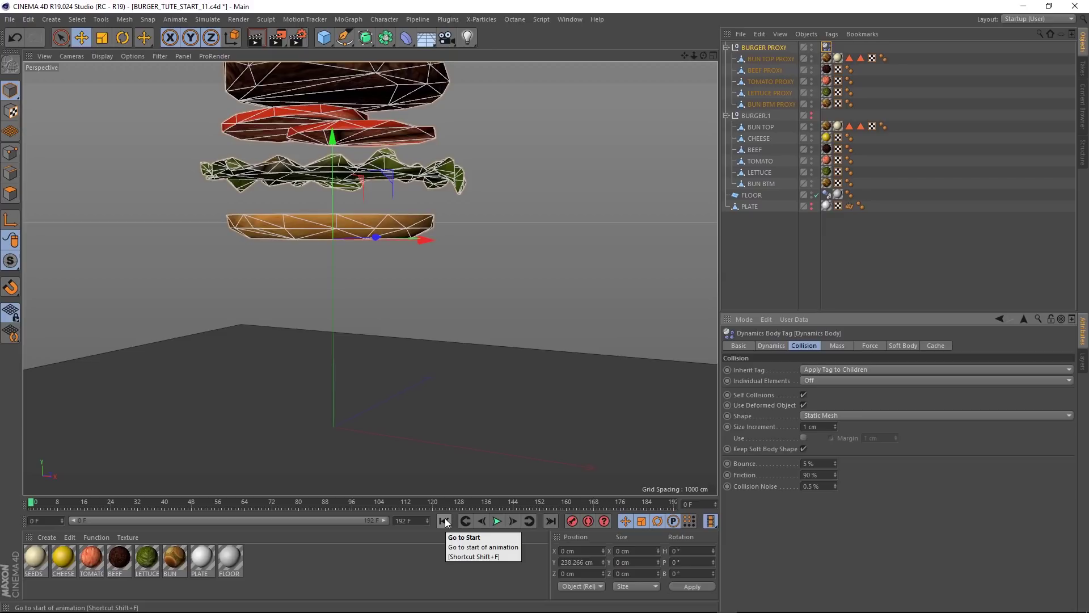
Step: Set Linear and Angular Damping to 50% in the Force tab, then test and rewind
left_click(869, 345)
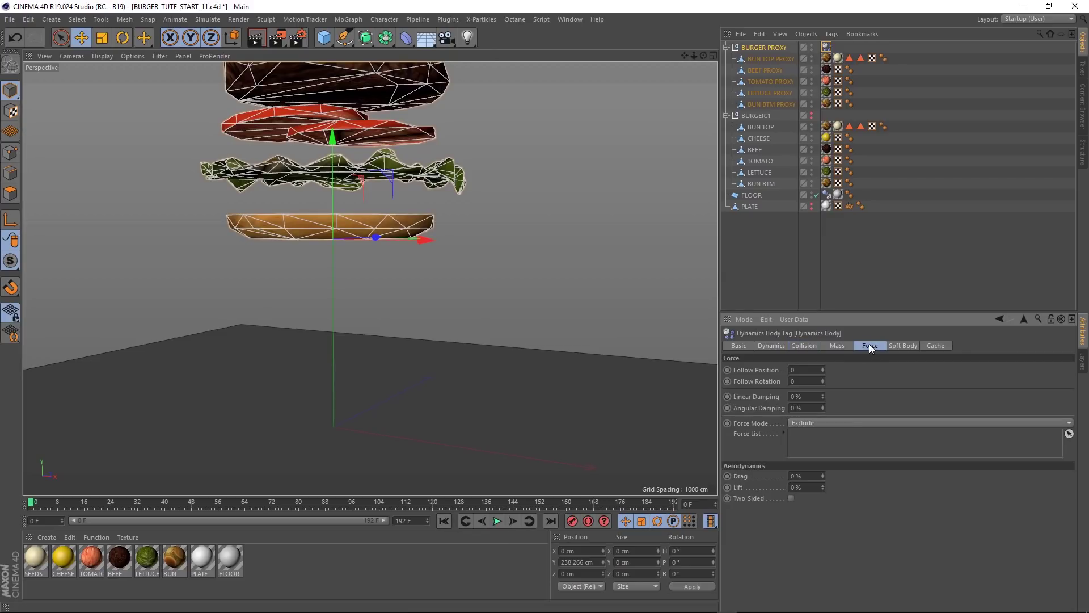
double_click(795, 396)
left_click(496, 522)
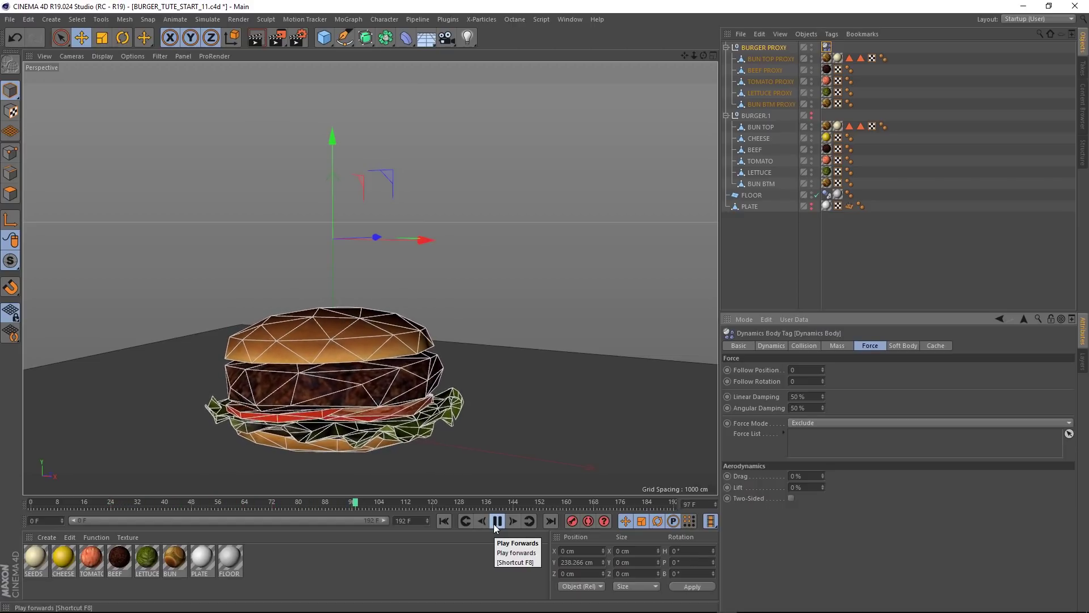
left_click(497, 522)
left_click(442, 521)
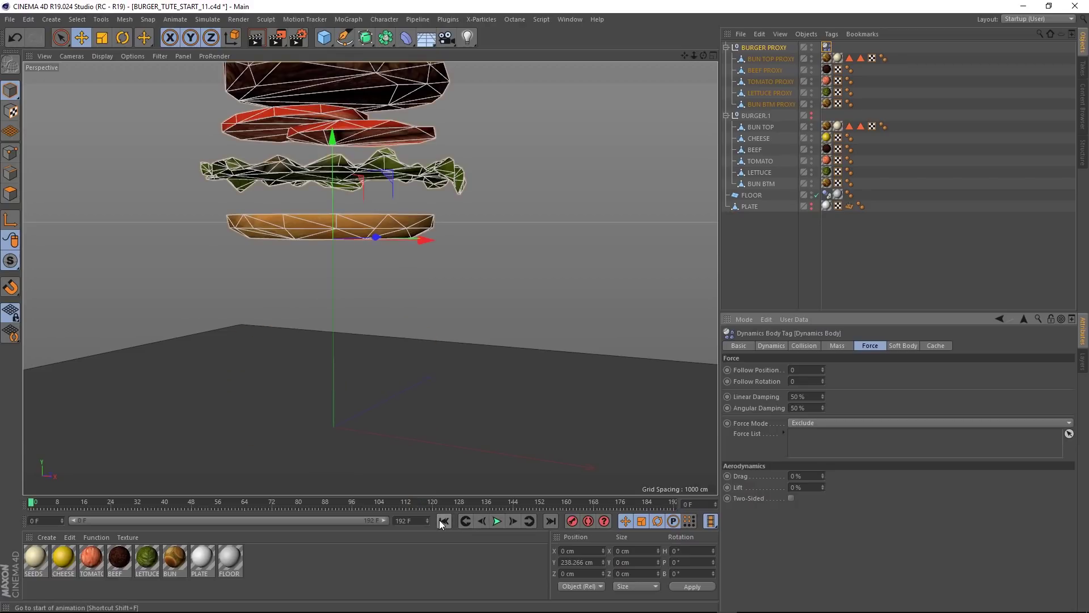
left_click_drag(451, 424, 435, 379, "alt")
Step: Ctrl-drag a copy of CHEESE into BURGER PROXY just below BUN TOP PROXY
scroll(433, 379, "up", 3)
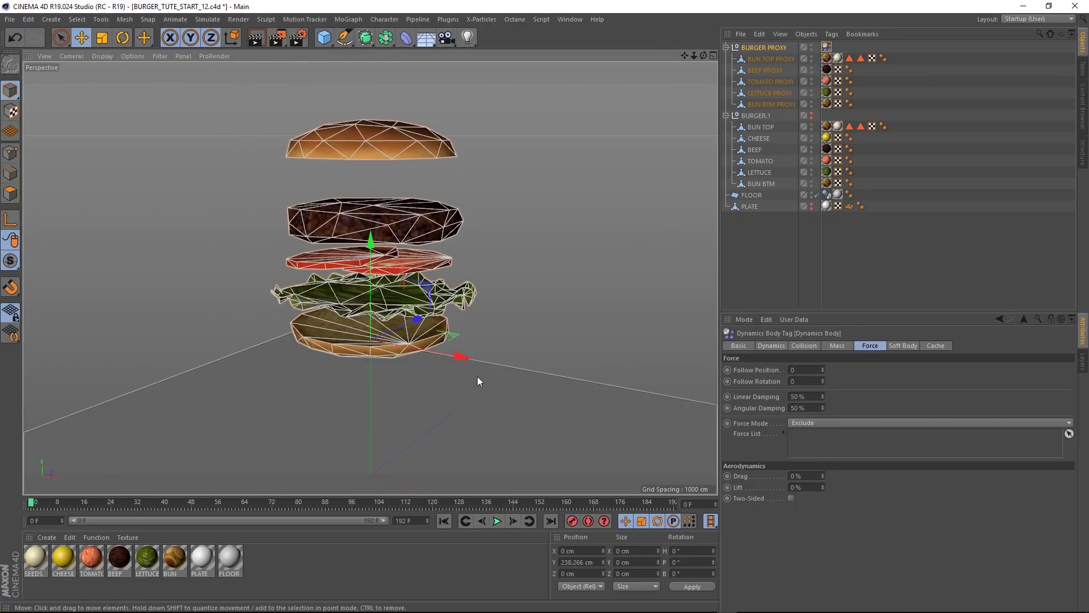
left_click(759, 138)
left_click_drag(759, 141, 760, 63)
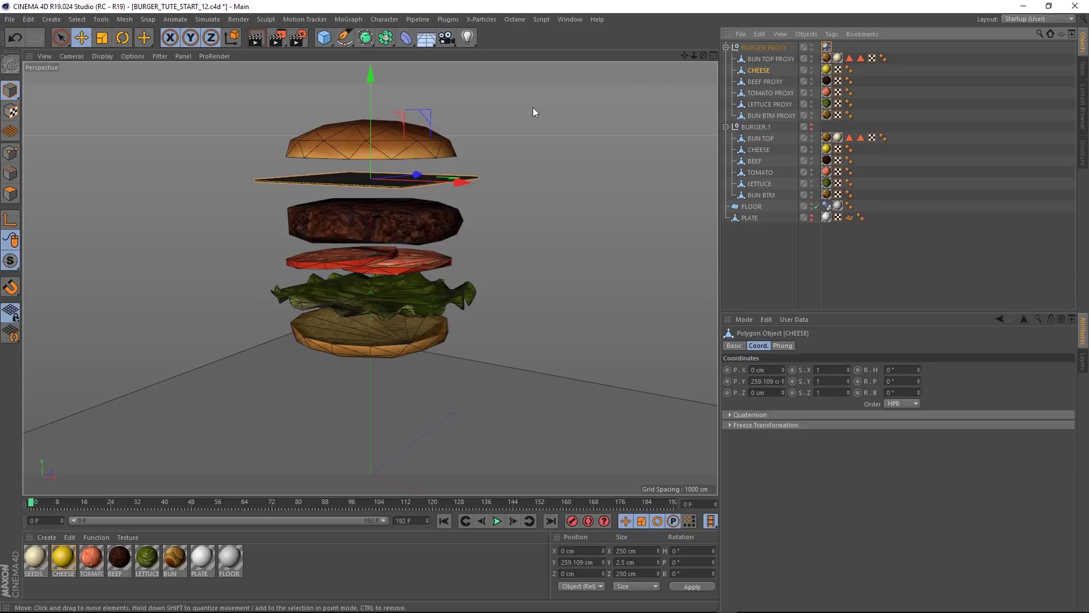
scroll(414, 158, "up", 8)
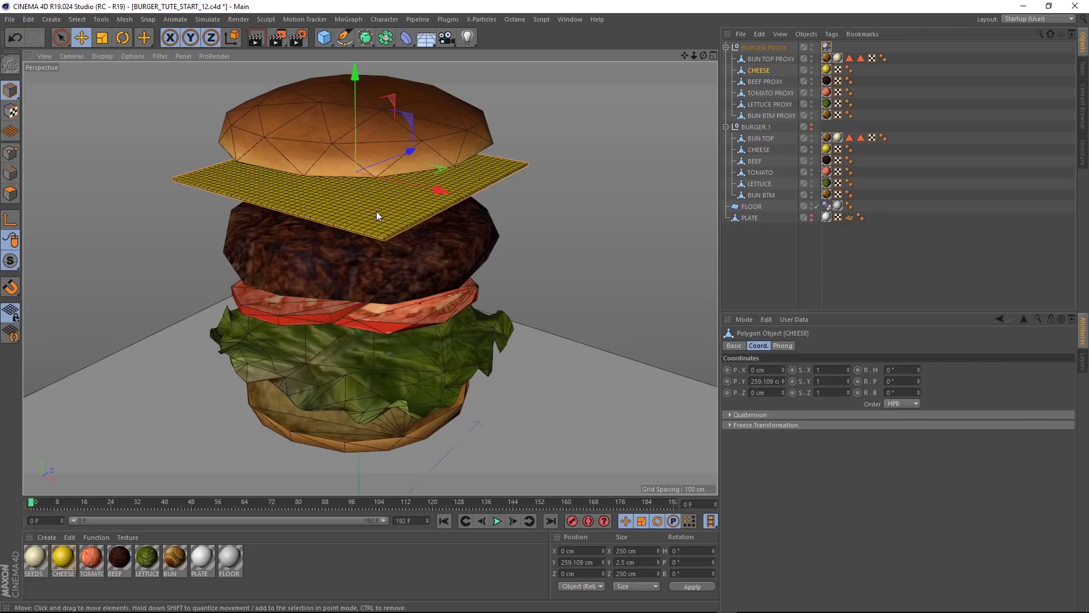
left_click(324, 39)
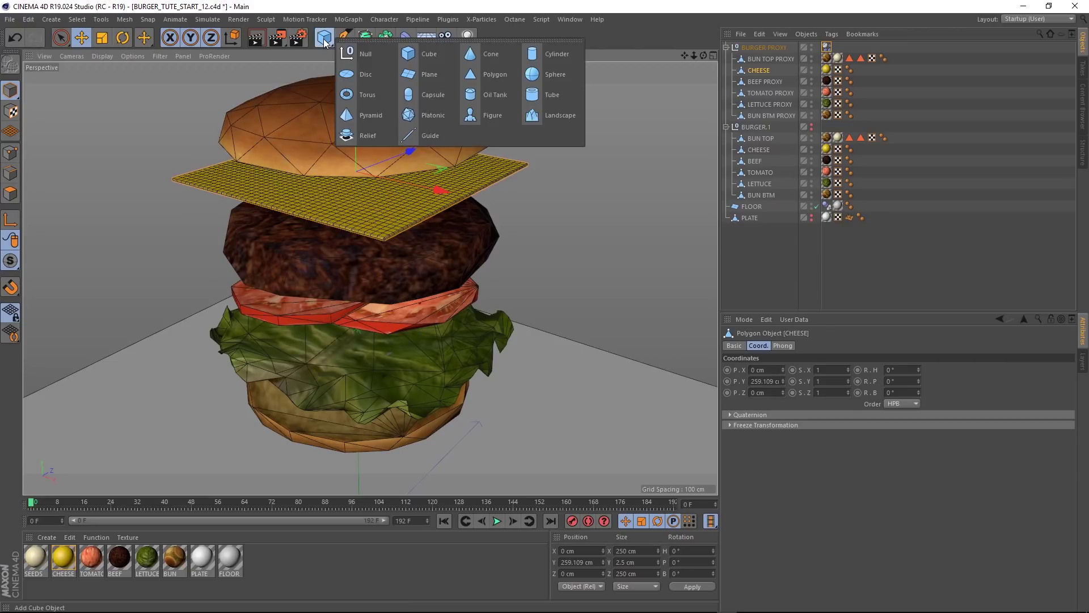
Step: Add a Plane resized to the cheese's width and depth, and delete the CHEESE copy
left_click(428, 75, "alt")
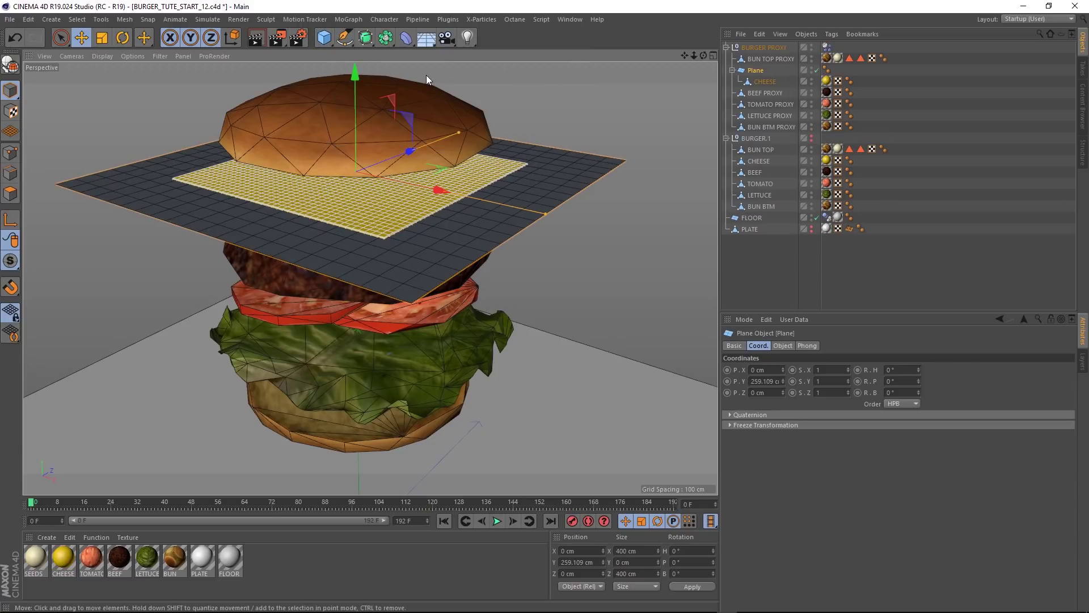
left_click_drag(545, 214, 466, 206)
left_click_drag(454, 137, 430, 156)
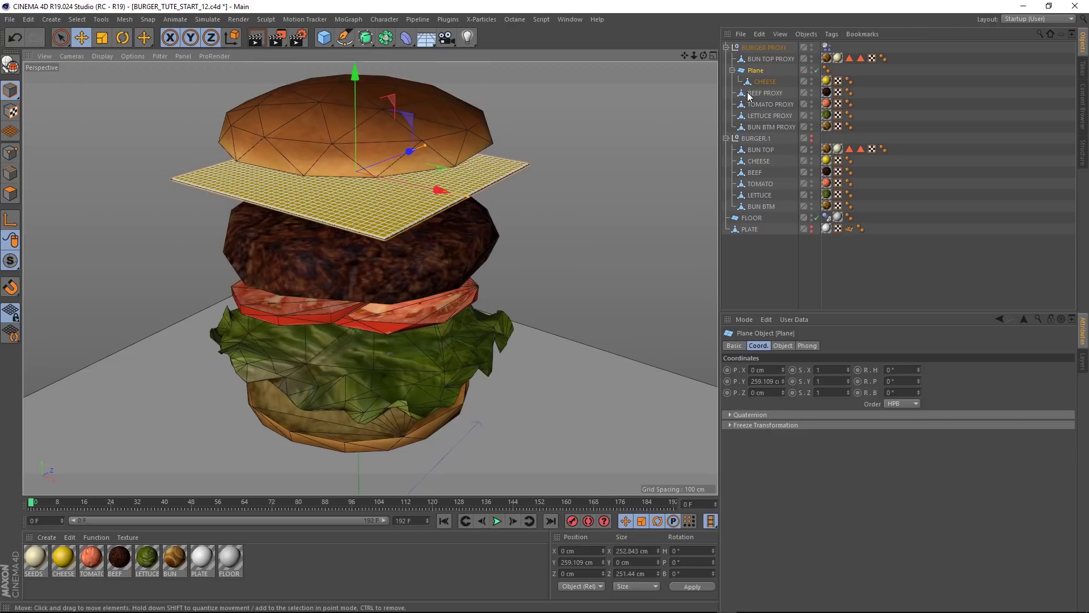
left_click(763, 82)
key("Delete")
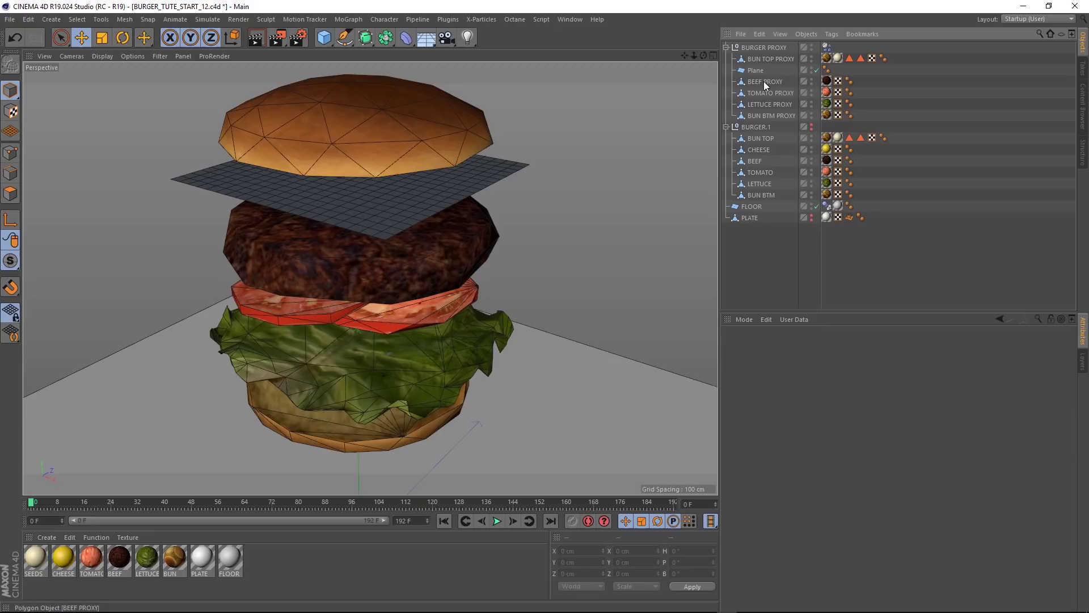
Step: Rename the plane 'CHEESE PROXY' and convert it with Make Editable
left_click(755, 71)
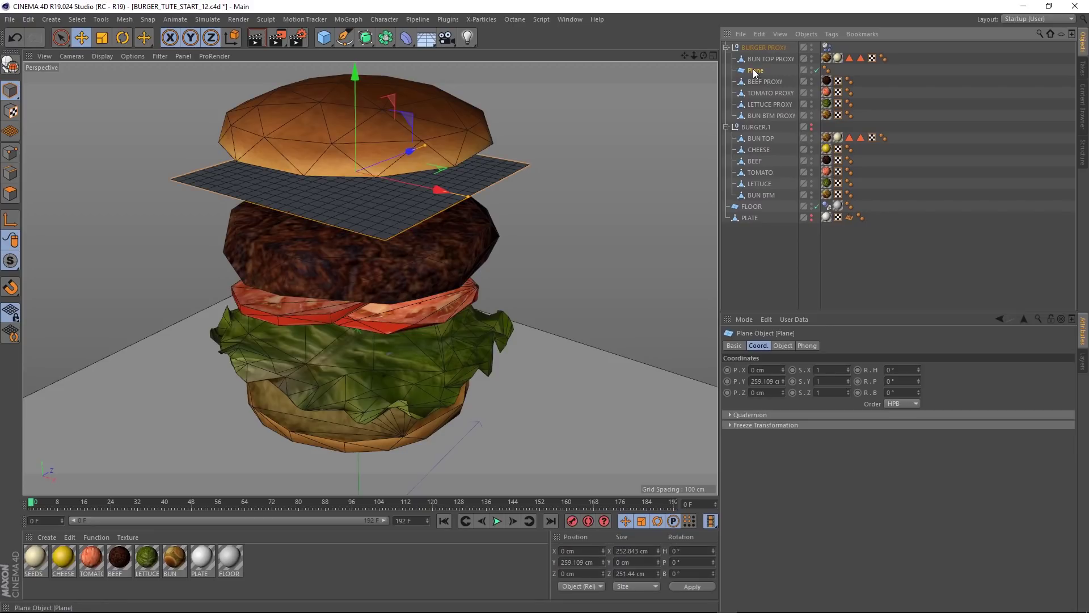
double_click(755, 71)
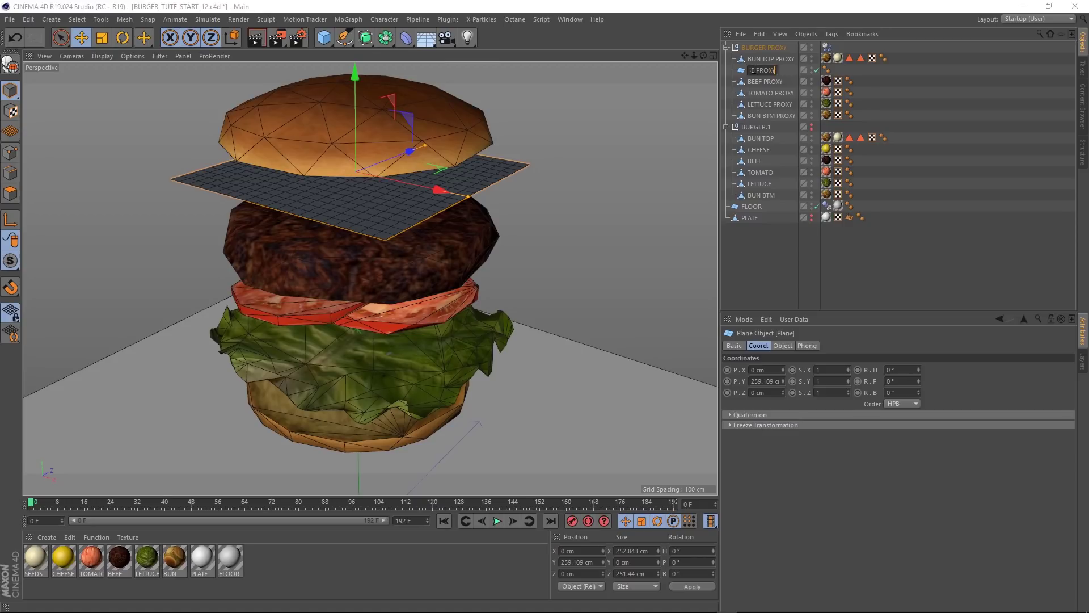
type("CHEESE PROXY")
key("Return")
right_click(753, 69)
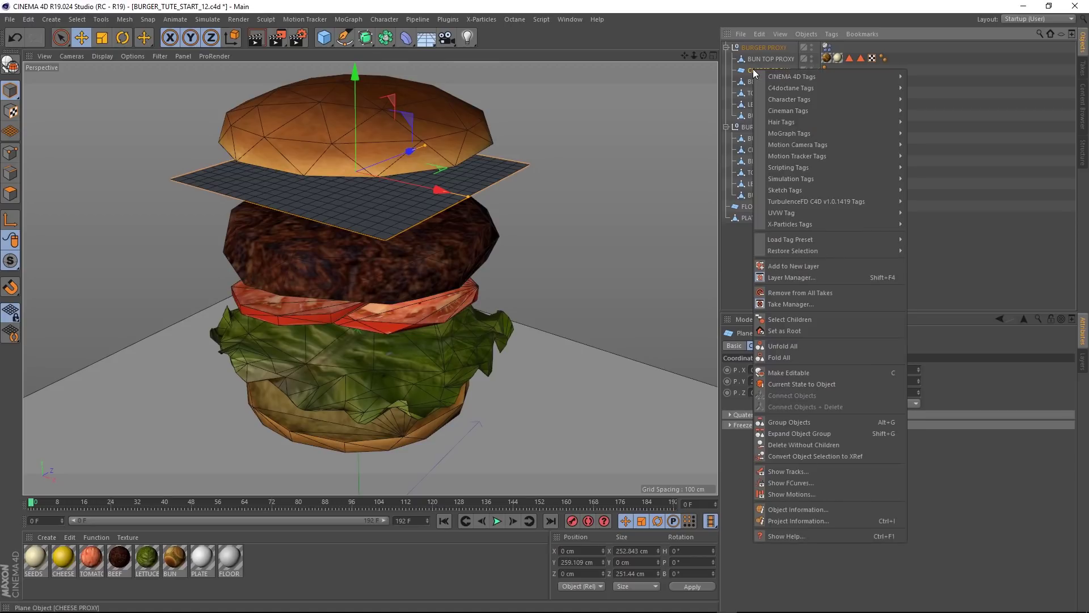
left_click(800, 374)
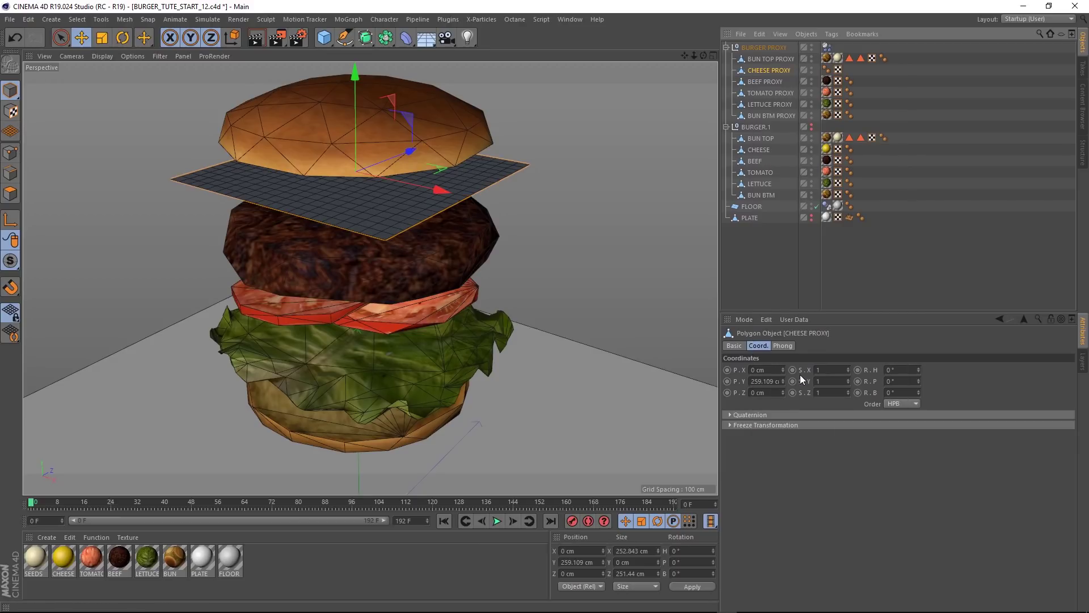
Step: Replay the fall with CHEESE PROXY settling between bun top and beef, then rewind to frame 0
scroll(448, 422, "down", 5)
left_click_drag(428, 433, 346, 270, "alt")
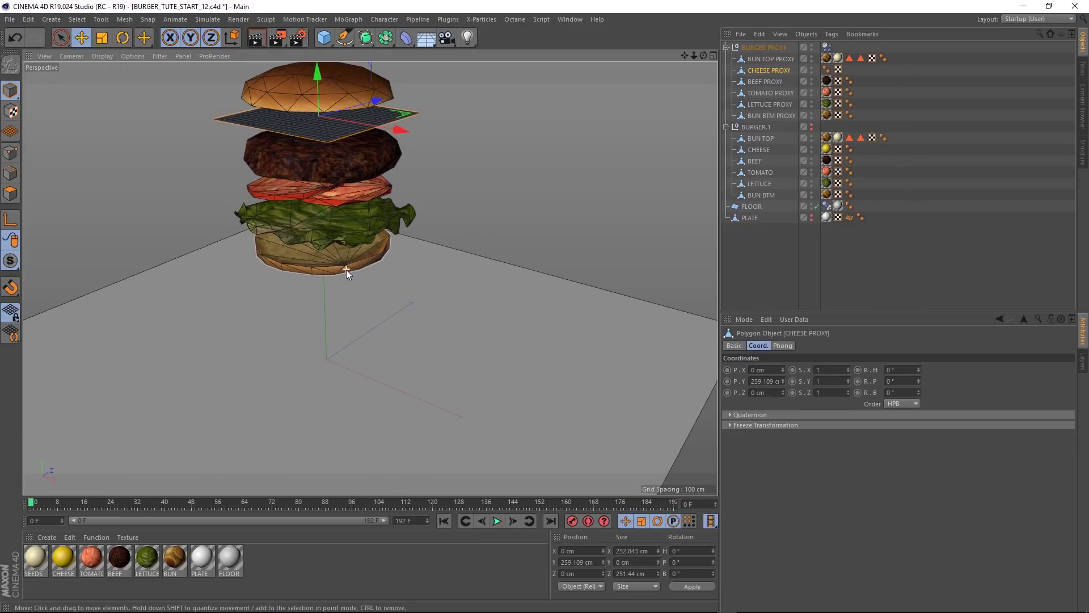
left_click(497, 520)
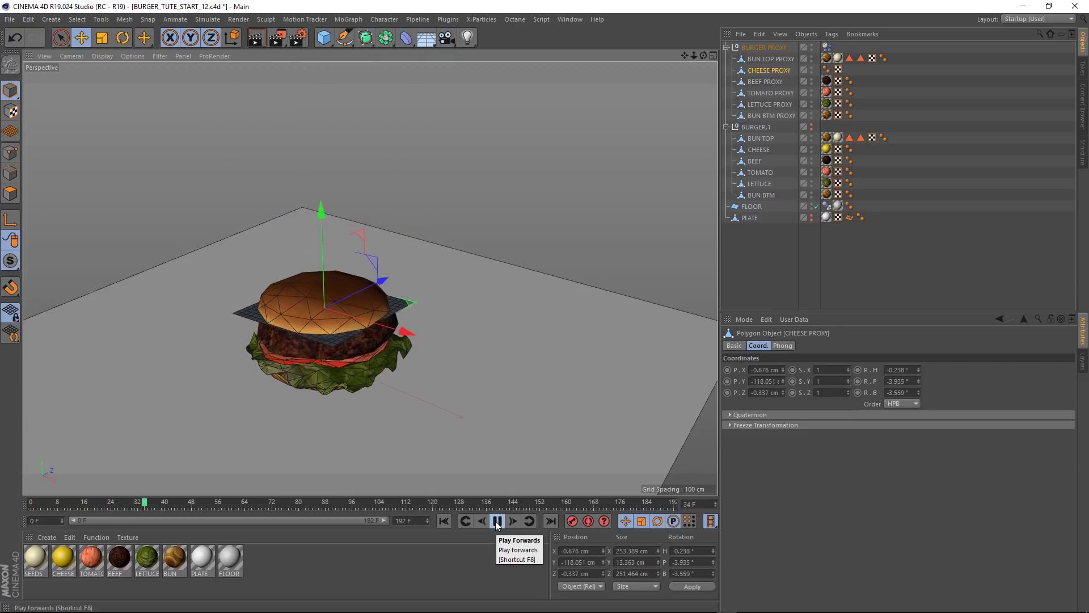
right_click_drag(302, 351, 359, 356, "alt")
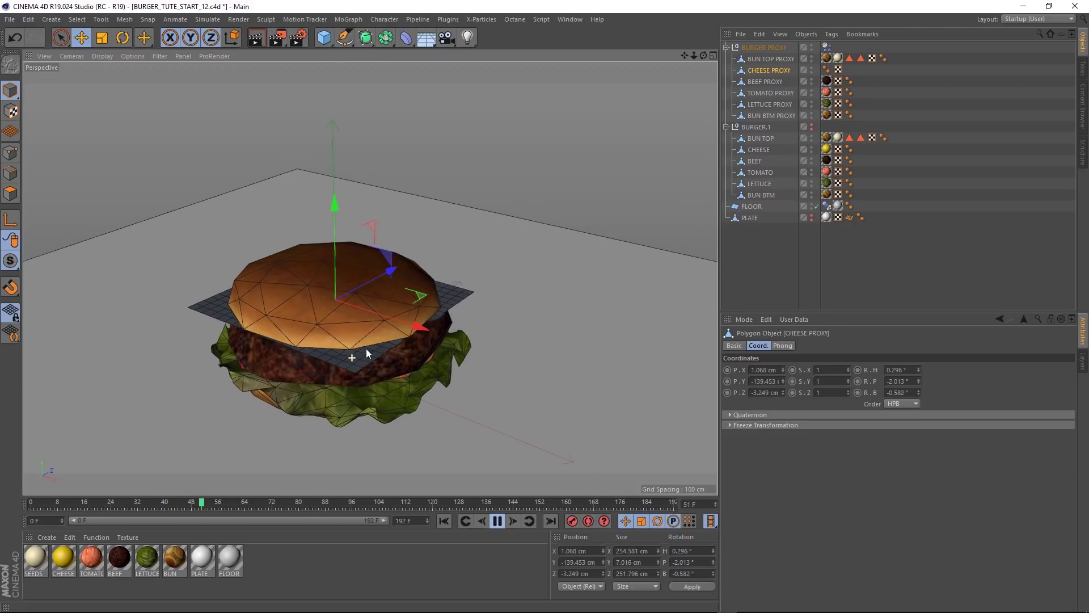
left_click_drag(351, 357, 390, 352, "alt")
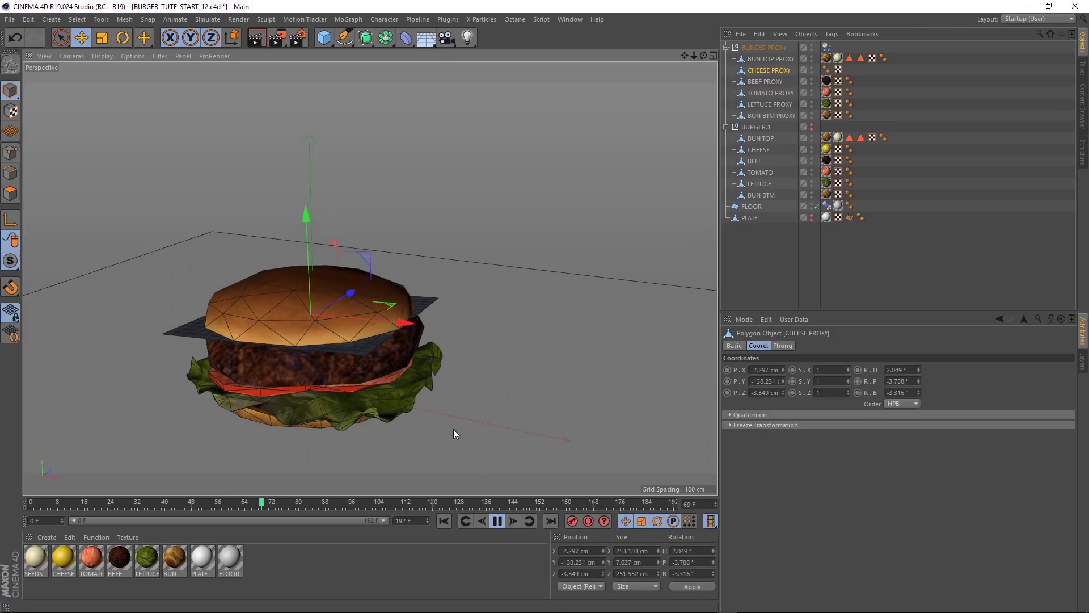
left_click(497, 522)
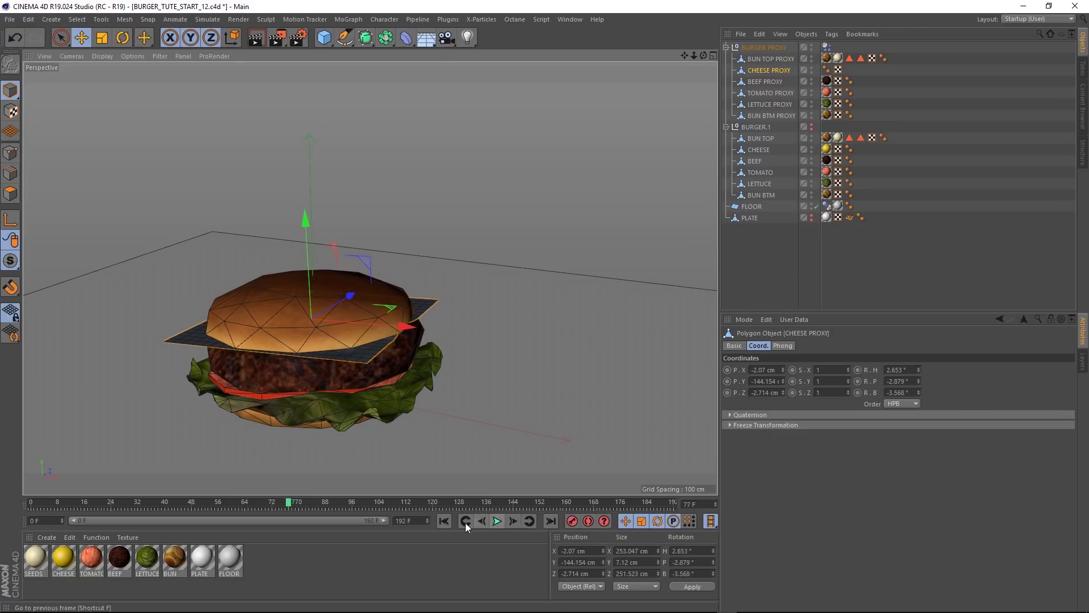
left_click(444, 521)
key("ctrl+z")
Step: Move CHEESE PROXY out of BURGER PROXY and give it a copy of the Dynamics Body soft-body tag
left_click_drag(448, 280, 518, 178, "alt")
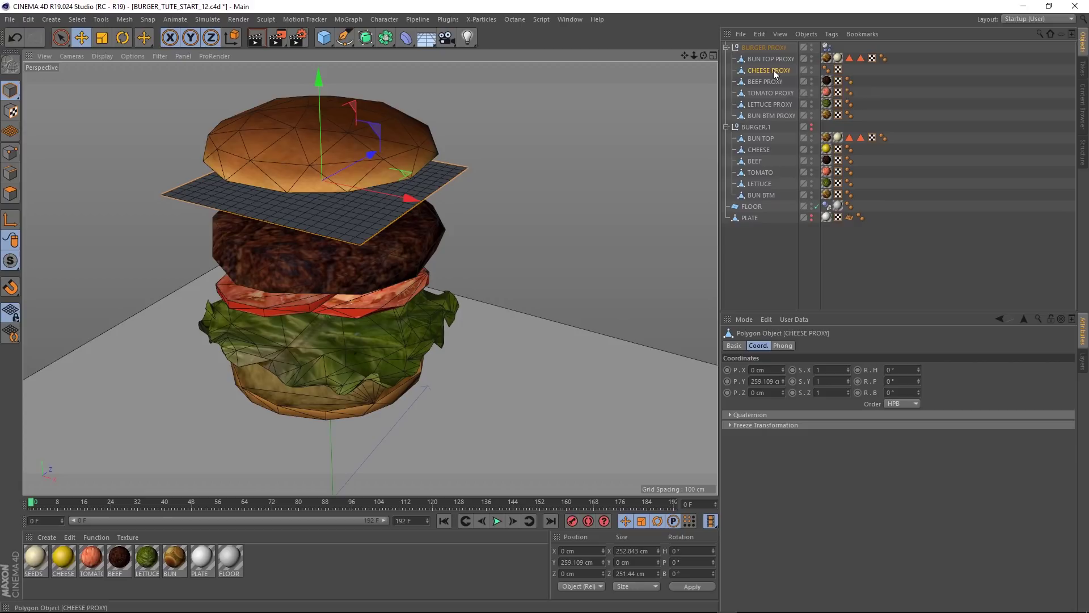
left_click_drag(757, 41, 757, 43)
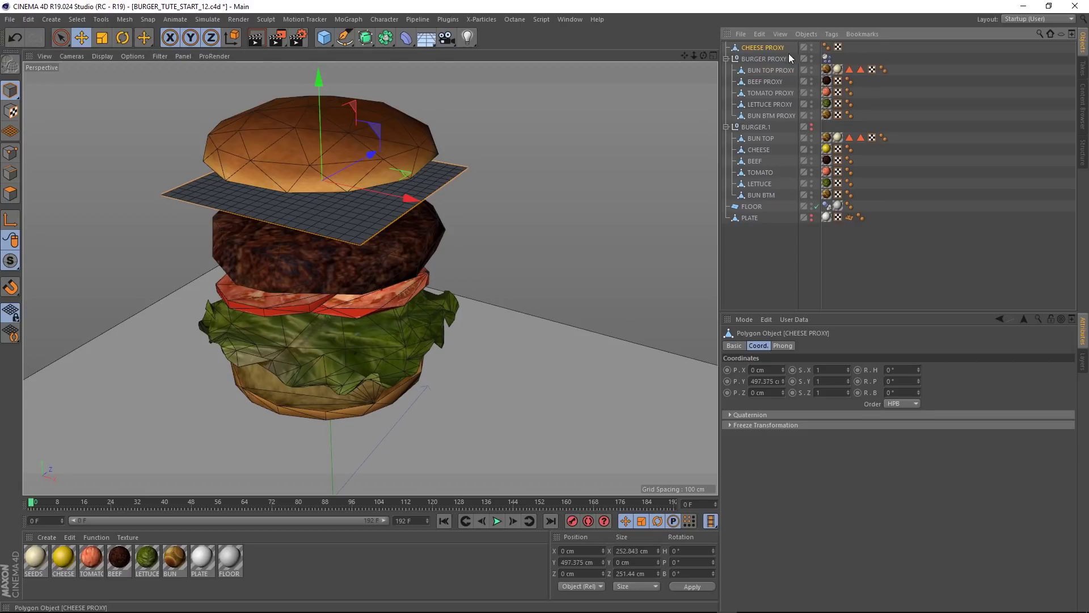
left_click(826, 56)
left_click_drag(852, 46, 849, 47, "ctrl")
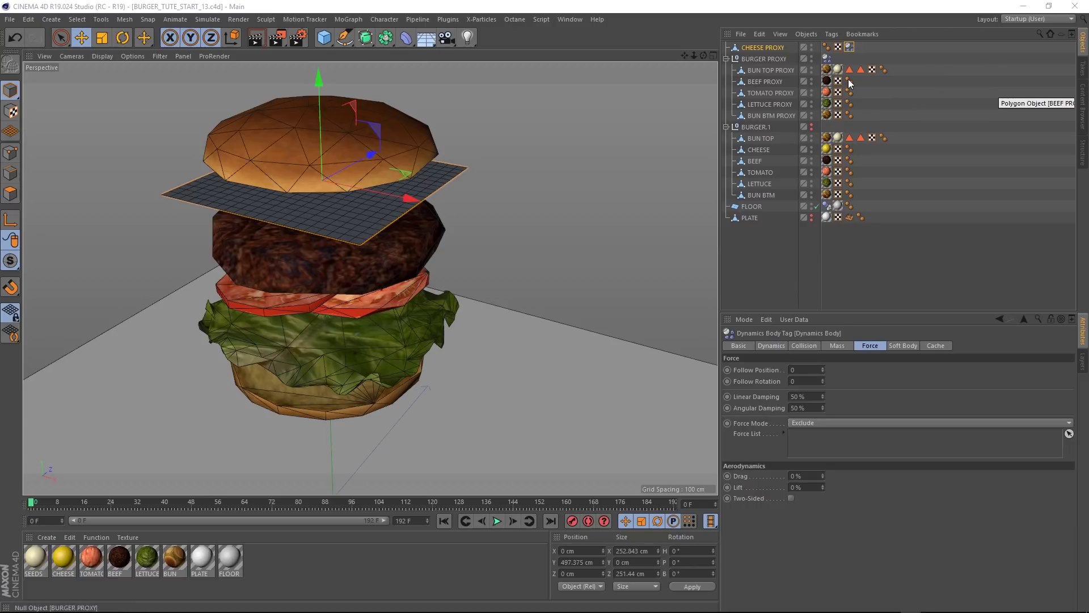
left_click(901, 346)
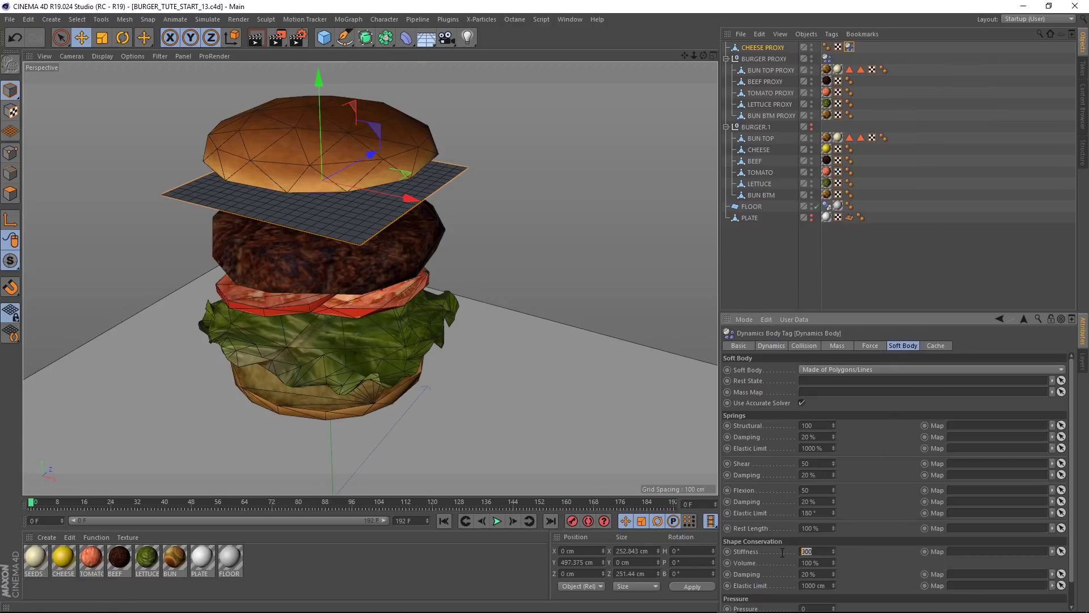
Step: Play the simulation to watch CHEESE PROXY drape over the falling burger, then pause
right_click_drag(550, 464, 451, 427, "alt")
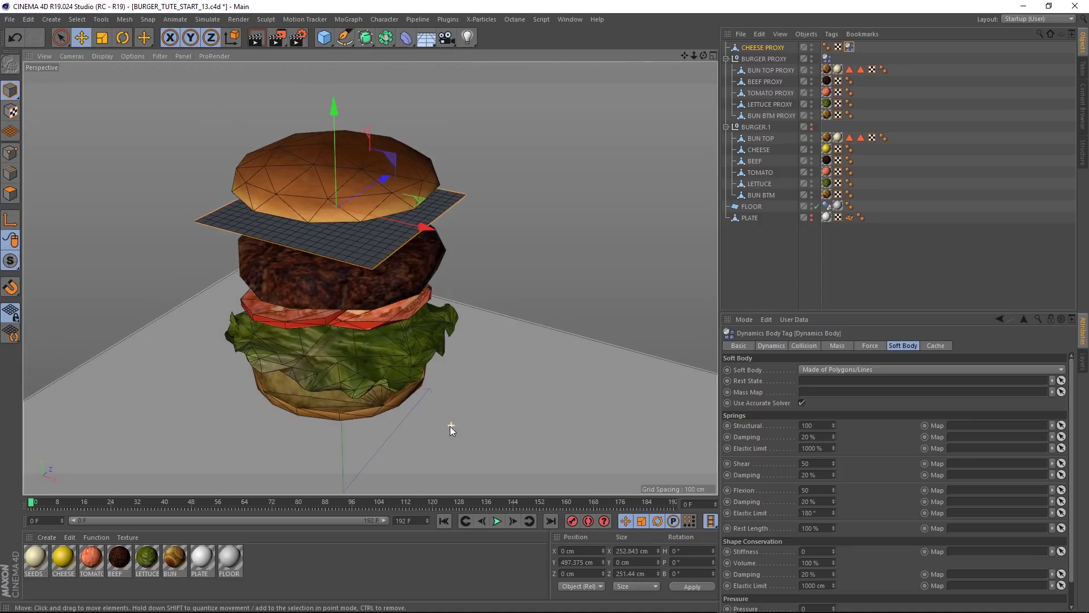
left_click_drag(451, 426, 427, 297, "alt")
right_click_drag(427, 298, 489, 468, "alt")
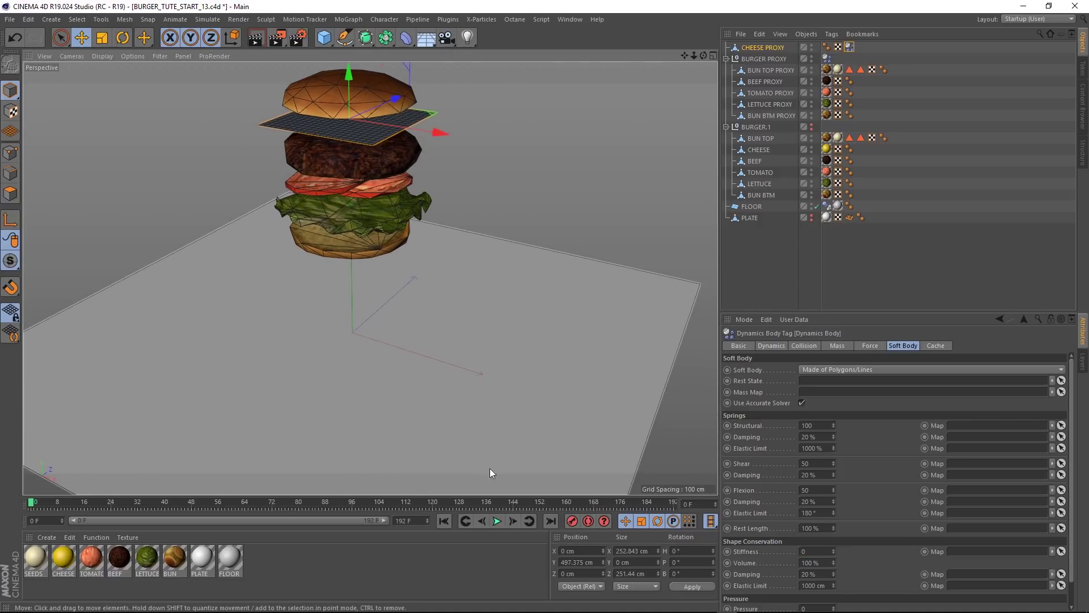
left_click(498, 521)
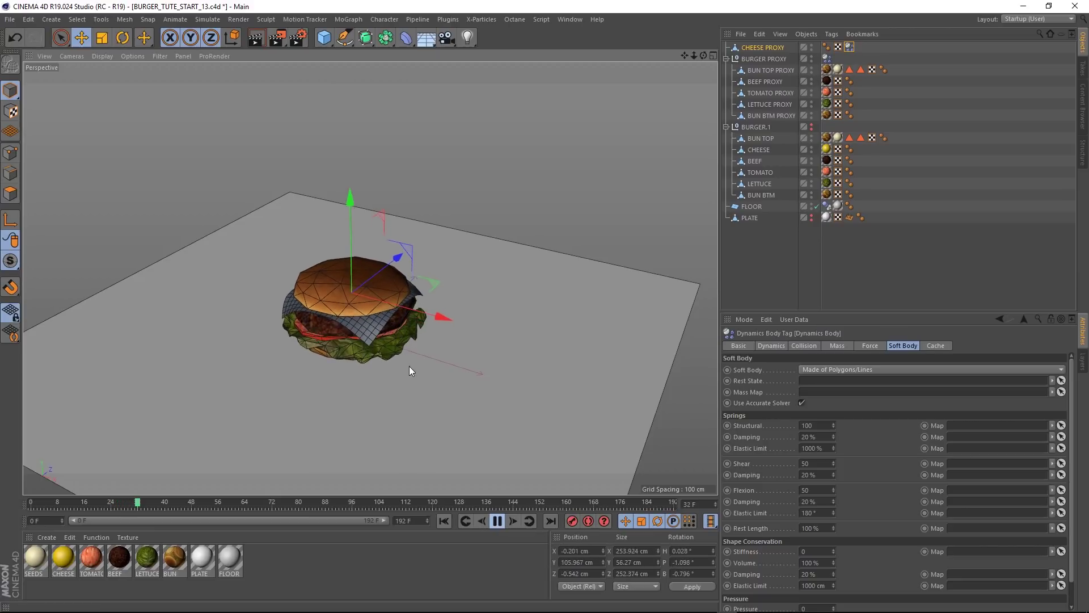
right_click_drag(380, 355, 472, 409, "alt")
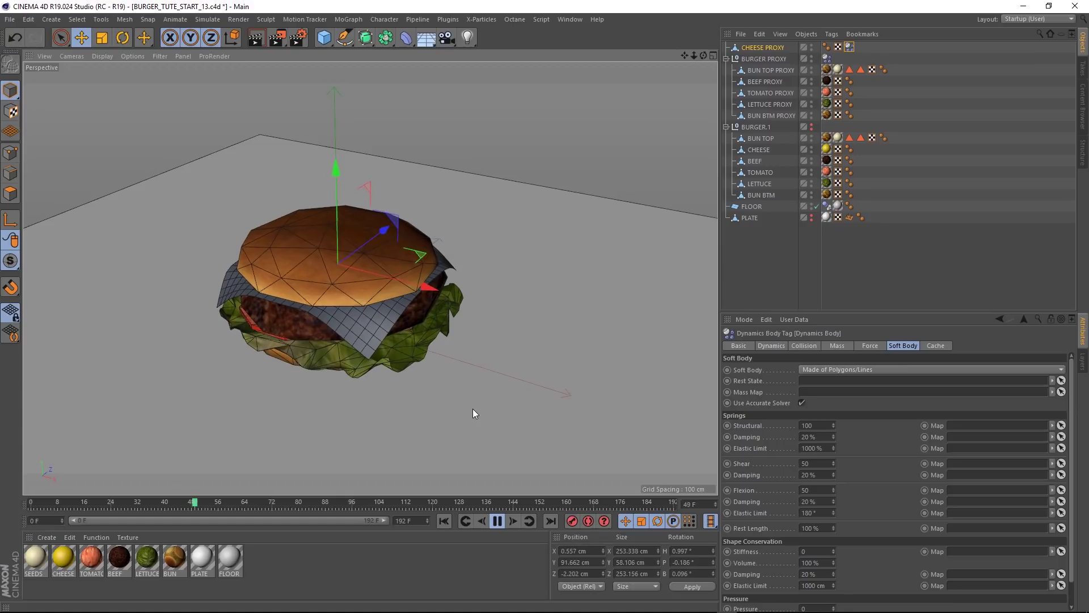
left_click_drag(478, 374, 483, 353, "alt")
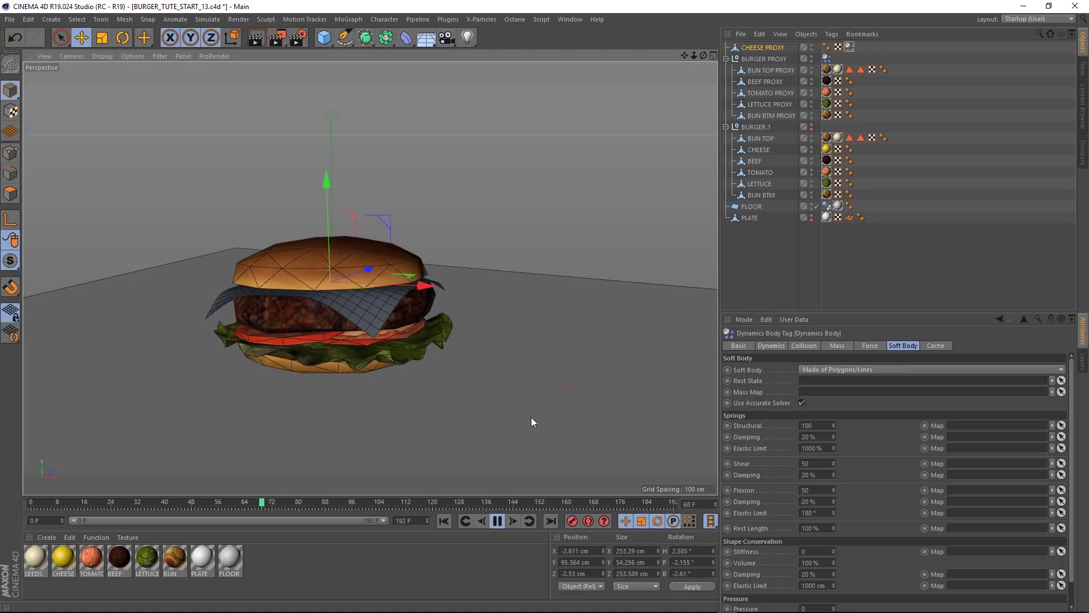
left_click(497, 521)
Step: Rewind to frame 0, reframe the whole stacked burger, and save a new numbered version
left_click(444, 521)
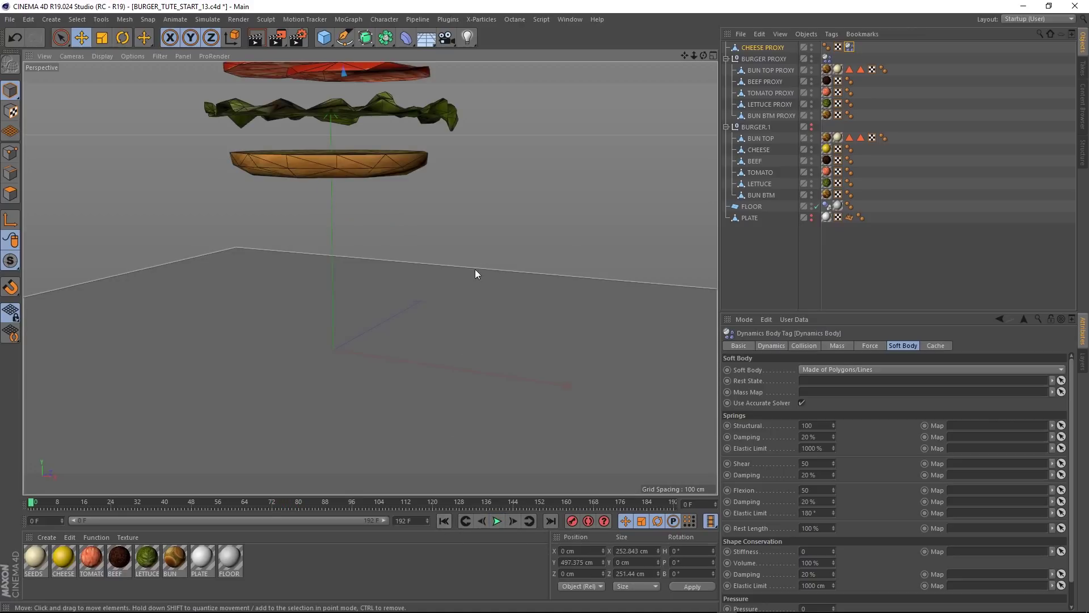
left_click_drag(512, 210, 498, 342, "alt")
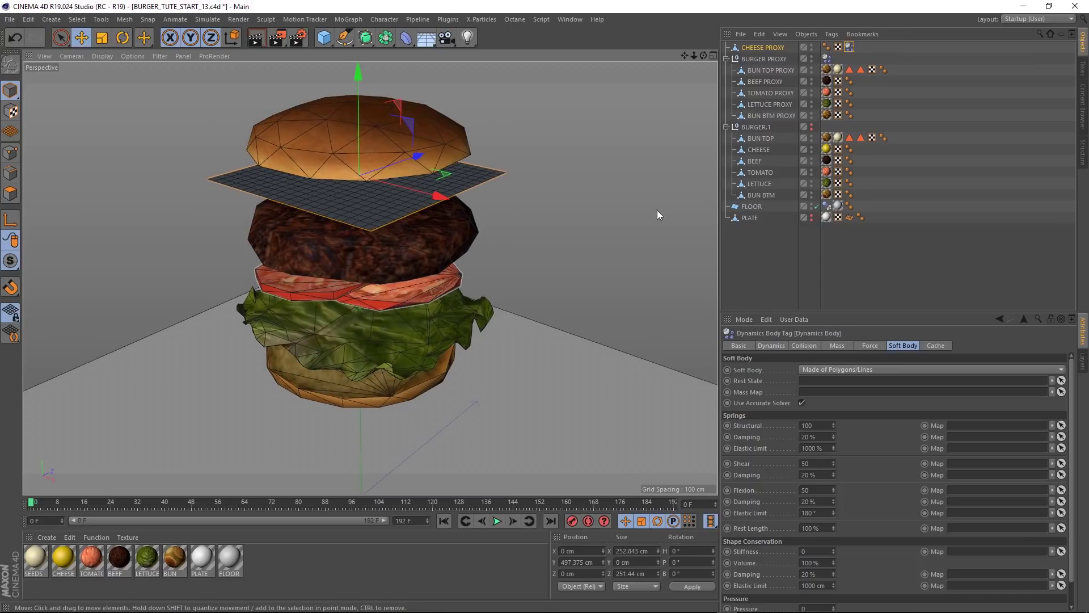
key("ctrl+alt+s")
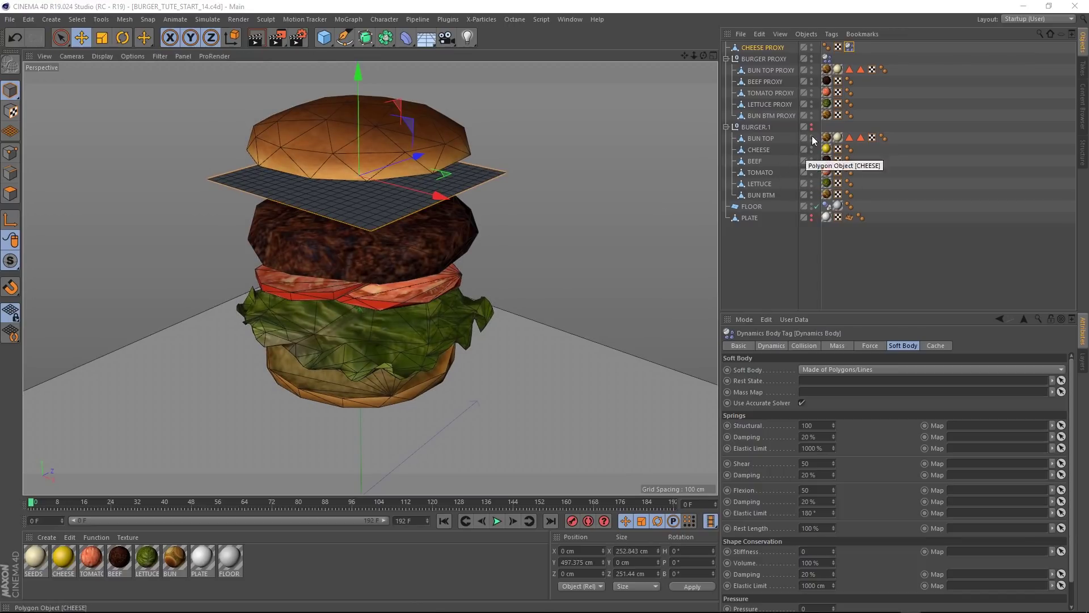
Step: Delete the proxy layers' material tags, show BURGER.1 again, and save as BURGER_TUTE_START_15
left_click(827, 69)
left_click(826, 115, "shift")
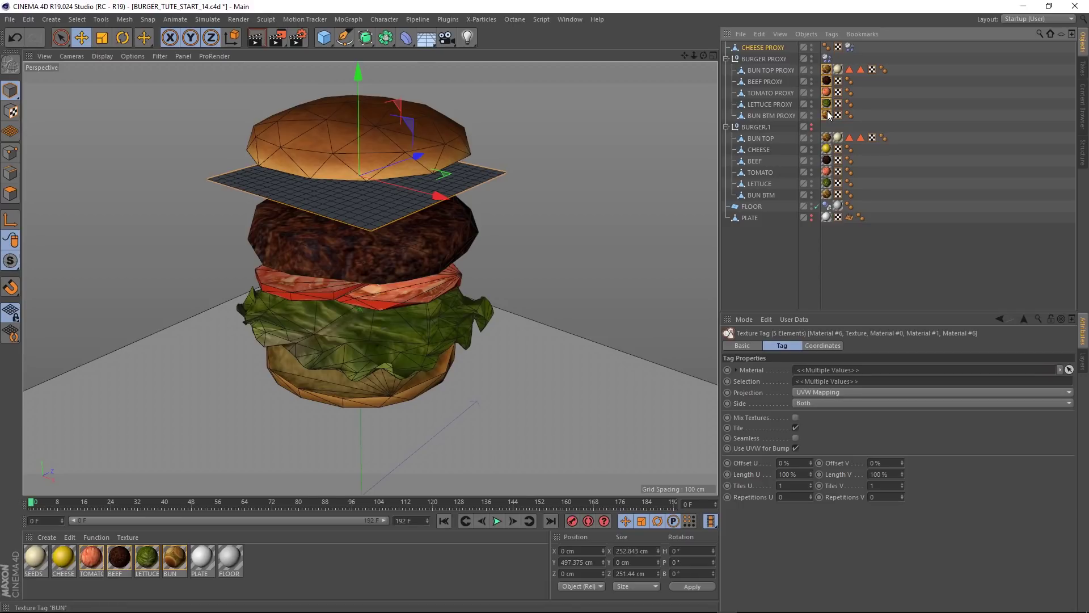
left_click(838, 70, "ctrl")
key("Delete")
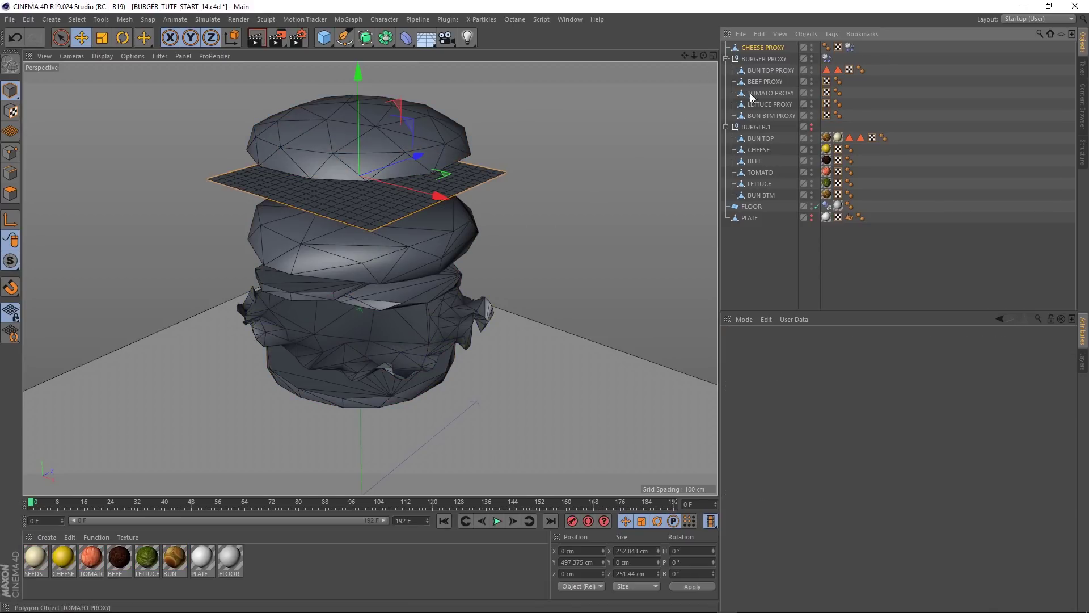
left_click(811, 128)
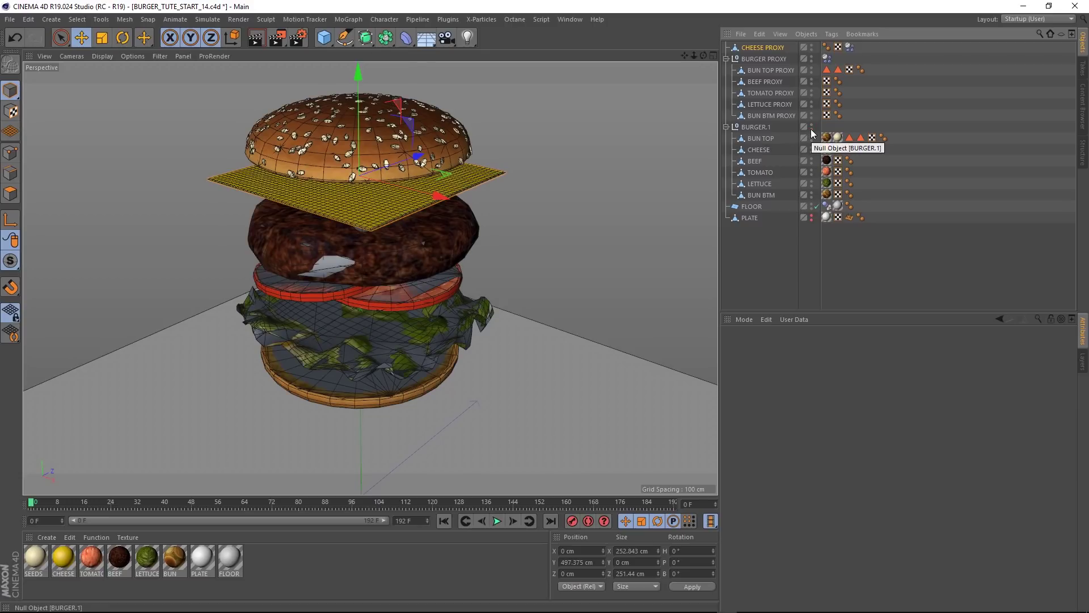
key("ctrl+alt+s")
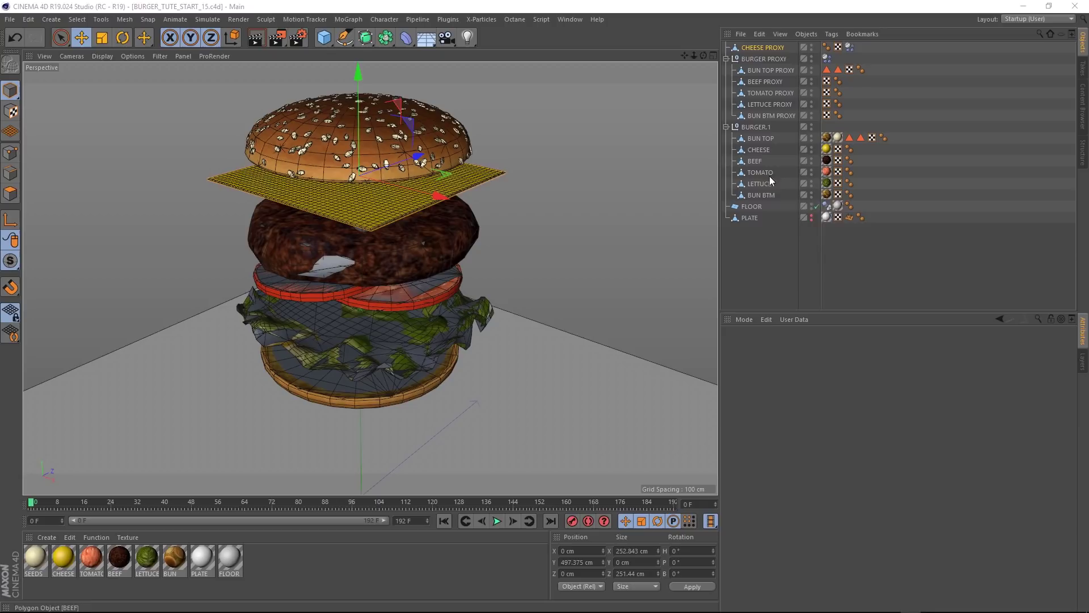
Step: Add a Mesh deformer under BUN BTM and drag BUN BTM PROXY into its Cages field
left_click(752, 196)
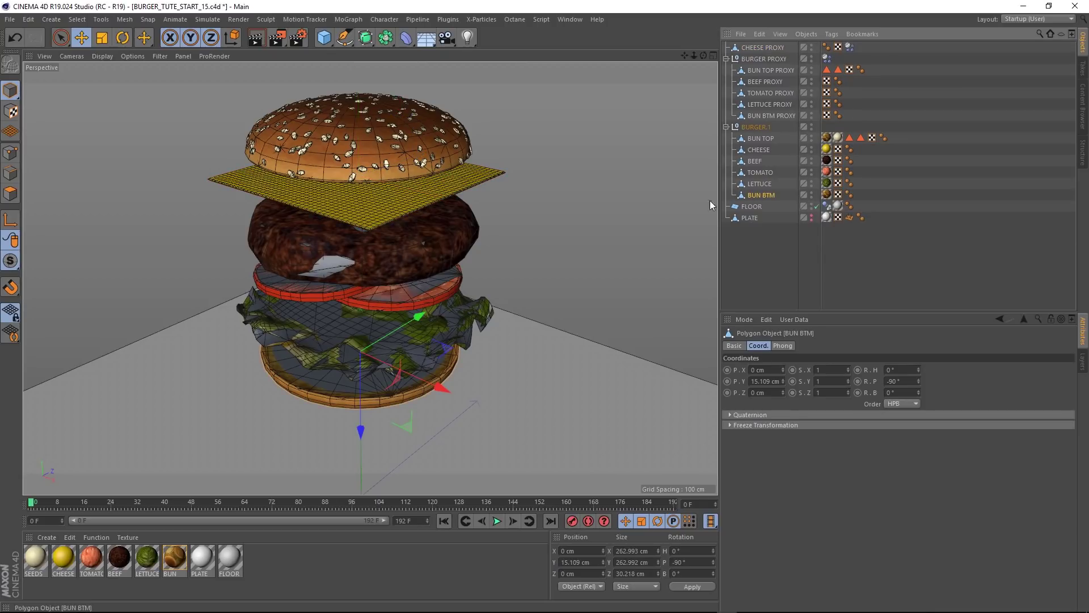
left_click(57, 20)
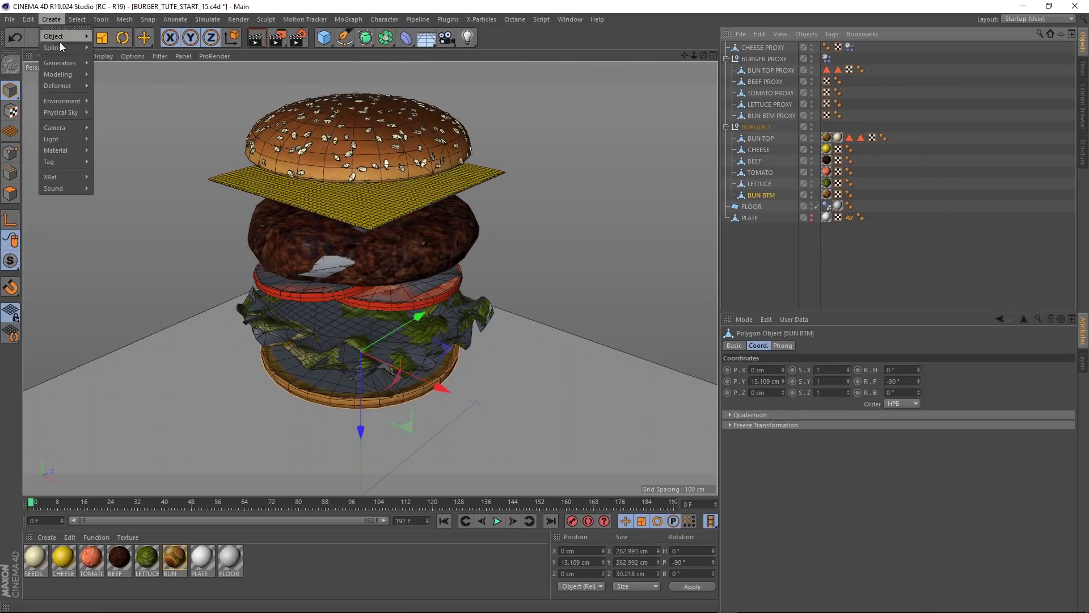
mouse_move(65, 87)
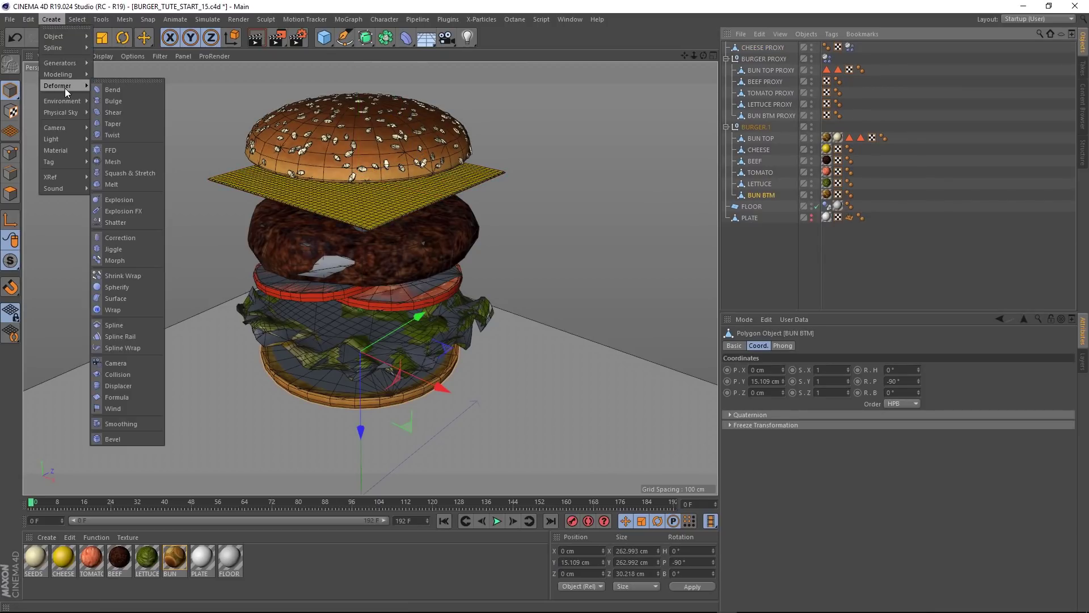
left_click(123, 163)
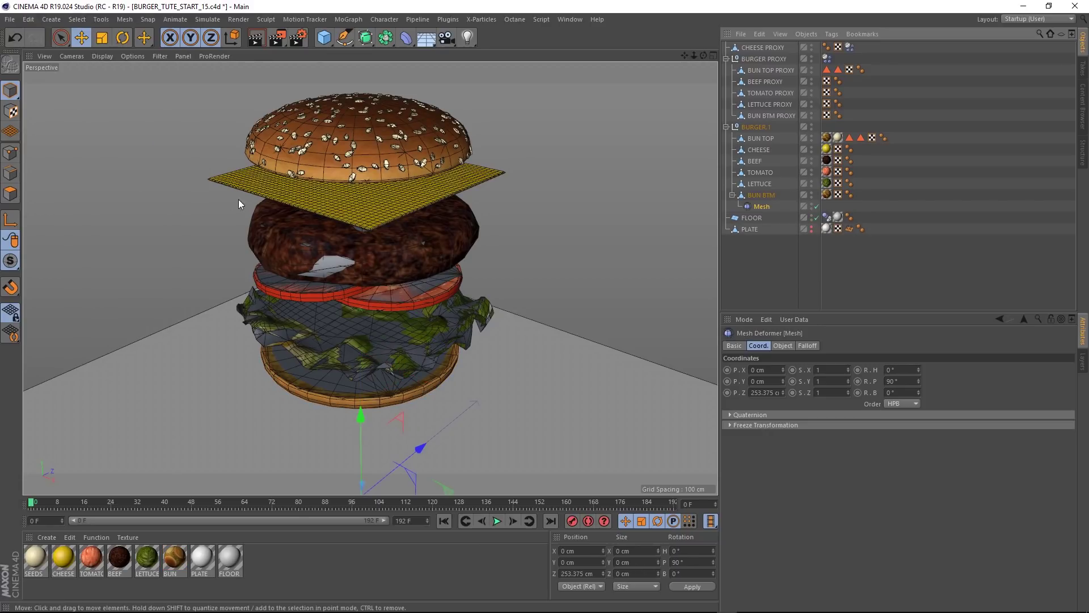
left_click(790, 344)
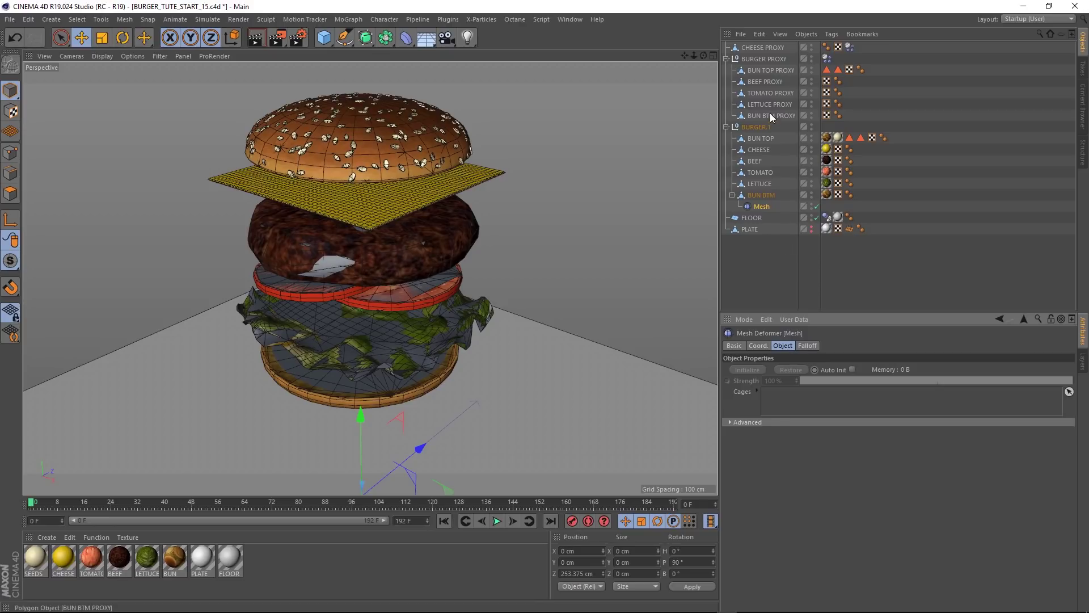
left_click_drag(767, 116, 777, 404)
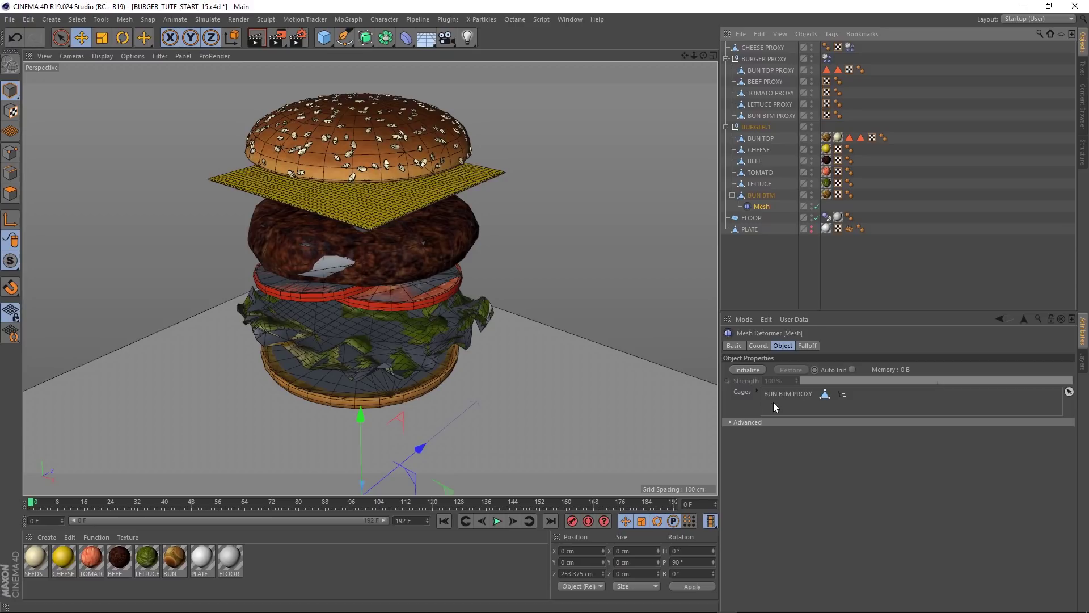
Step: Initialize the bottom bun's binding to its proxy cage, preview the fall, and return to frame 0
left_click(496, 521)
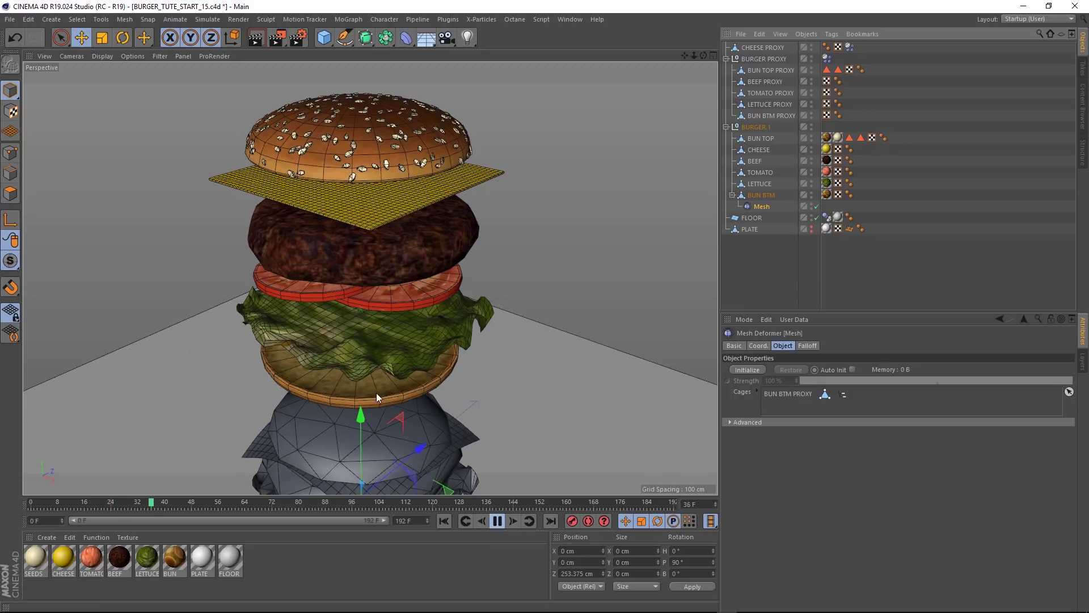
left_click(497, 522)
left_click(443, 521)
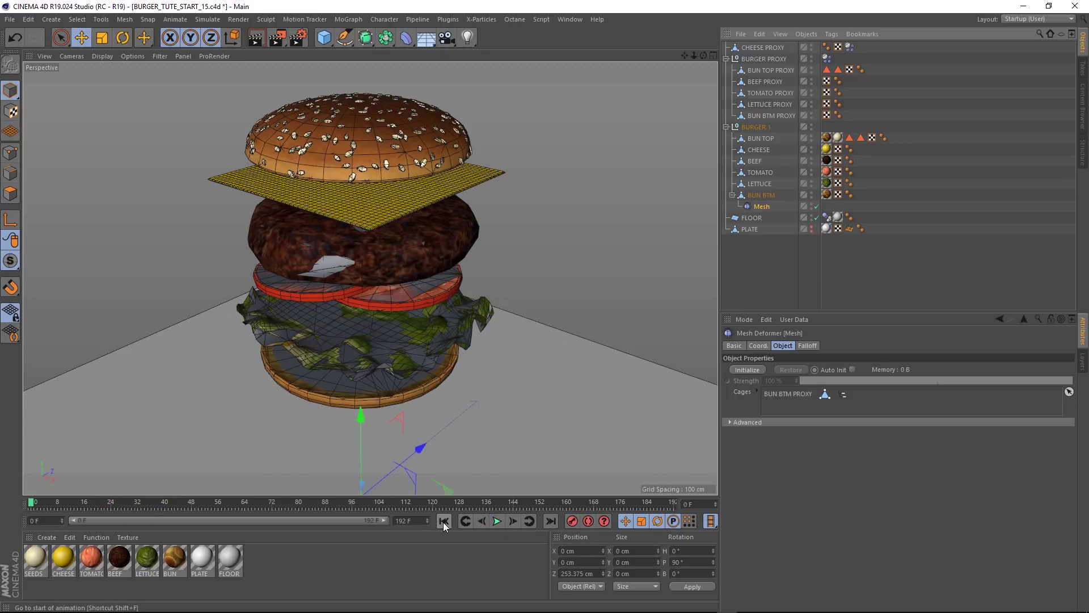
left_click(746, 369)
left_click(497, 521)
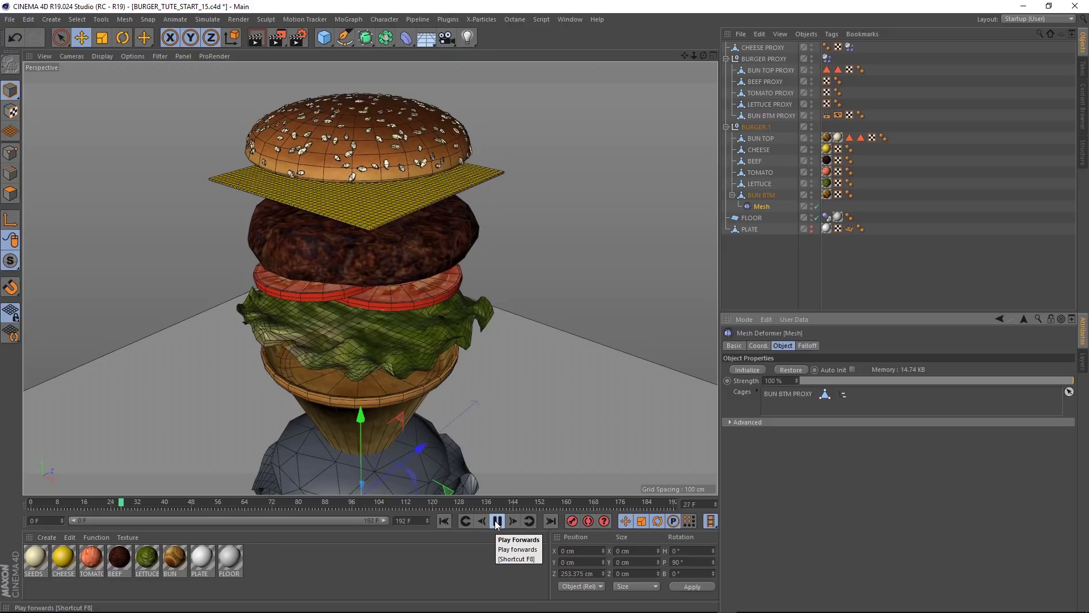
left_click_drag(418, 434, 411, 410, "alt")
left_click(497, 521)
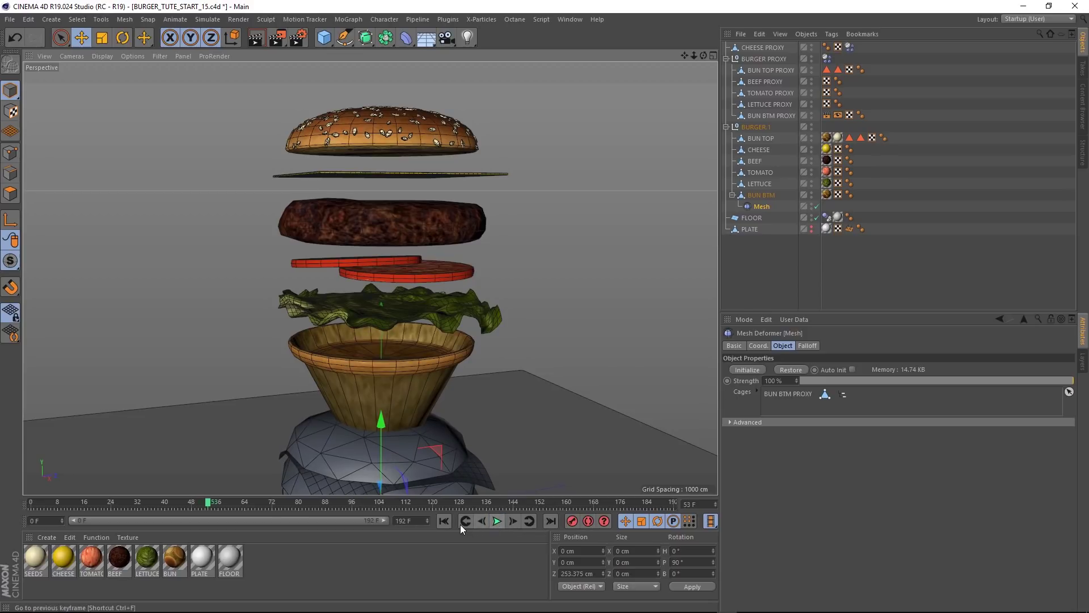
left_click(441, 520)
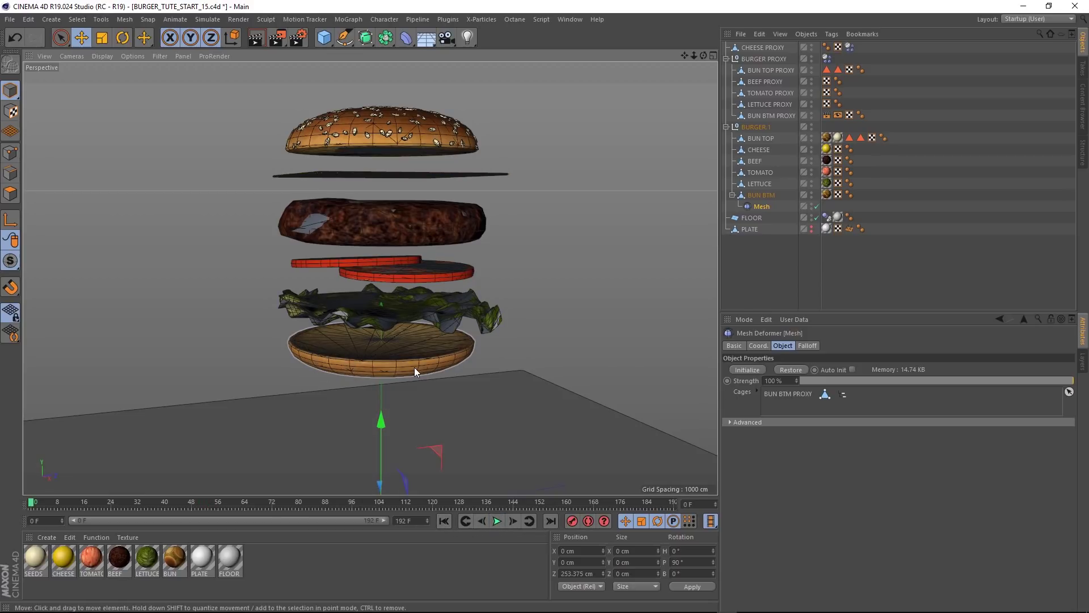
Step: Toggle BUN BTM PROXY's Display tag shading override off and on, keeping Lines wireframe
left_click(838, 116)
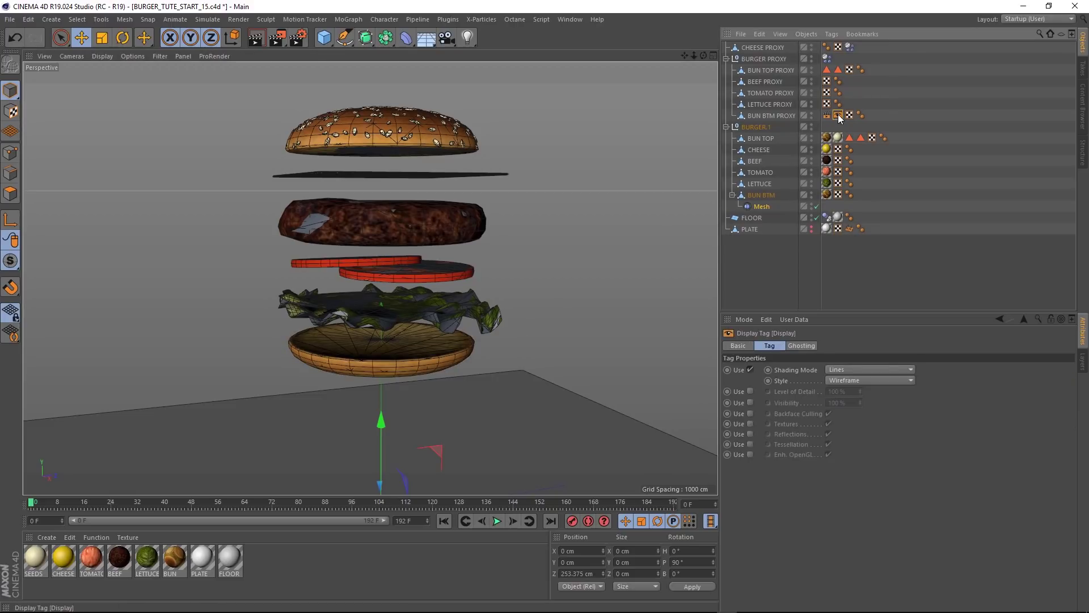
left_click(750, 370)
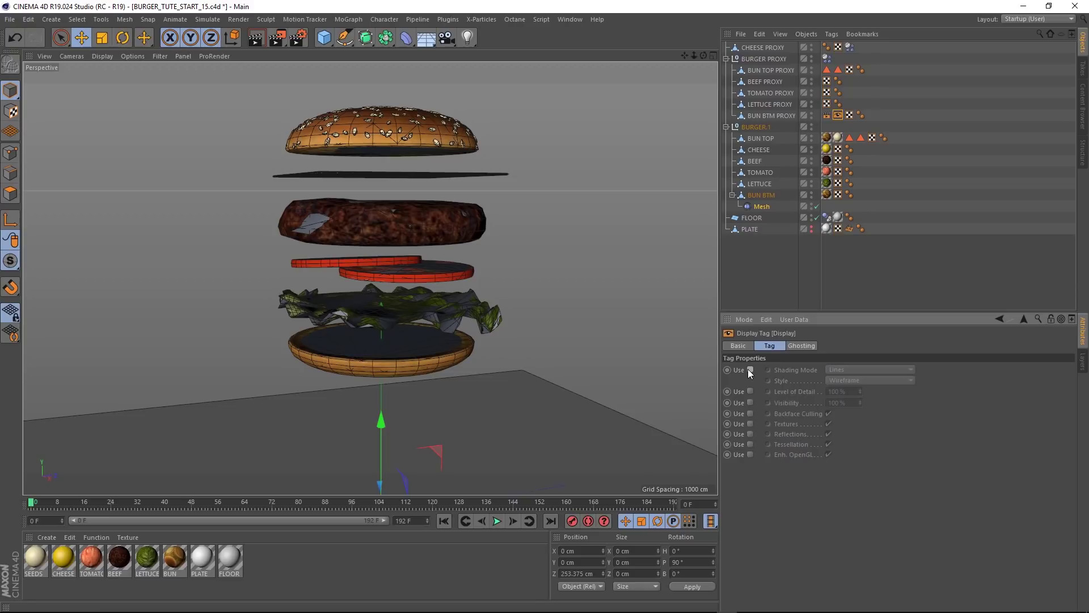
left_click(749, 370)
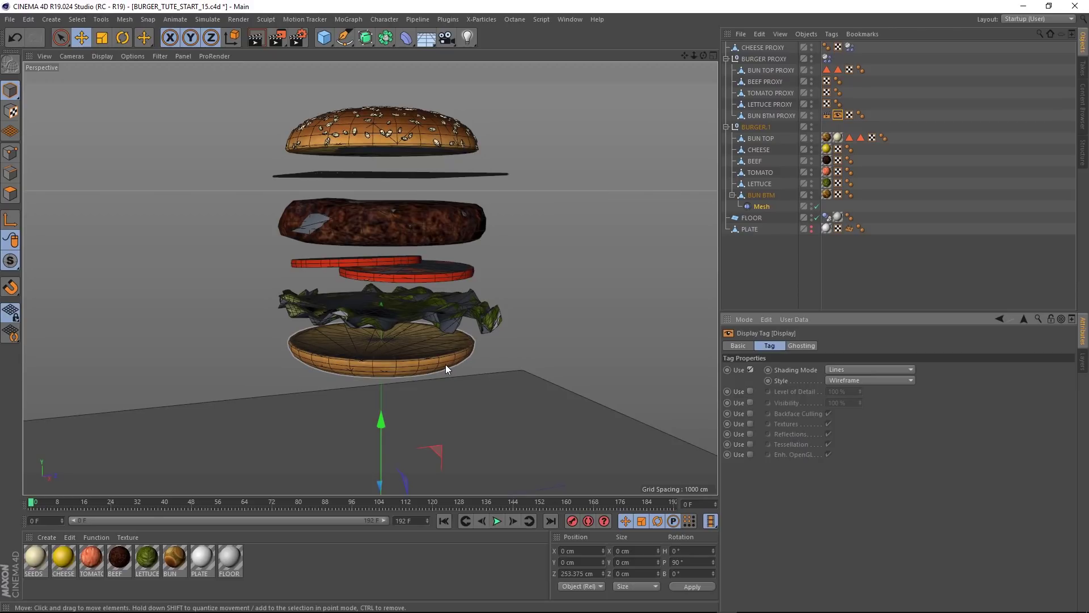
Step: Set the bottom bun Mesh deformer's Advanced External option to Surface
left_click(762, 206)
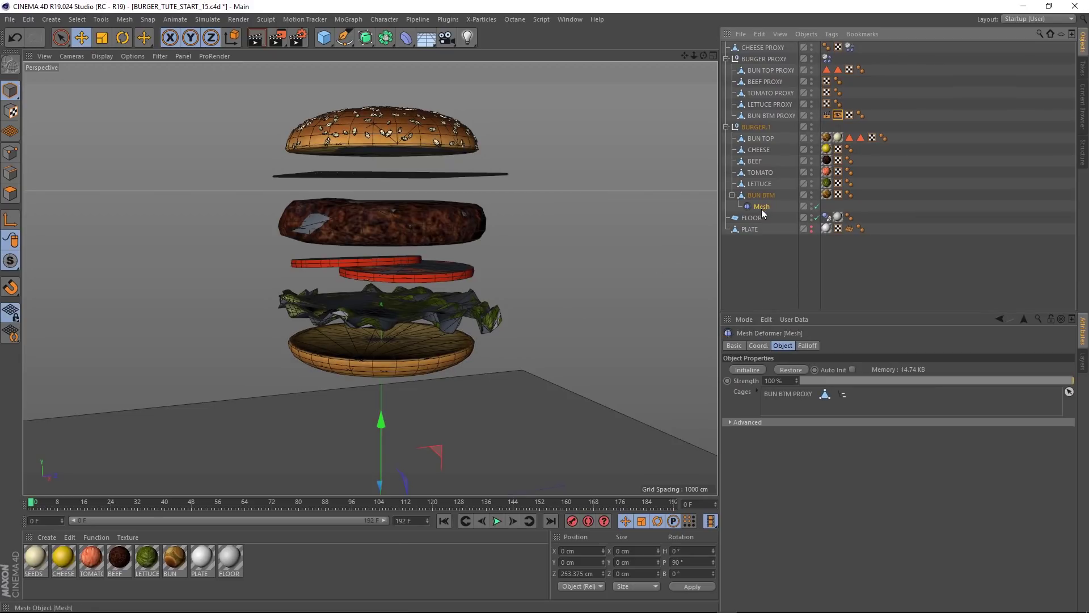
left_click(730, 423)
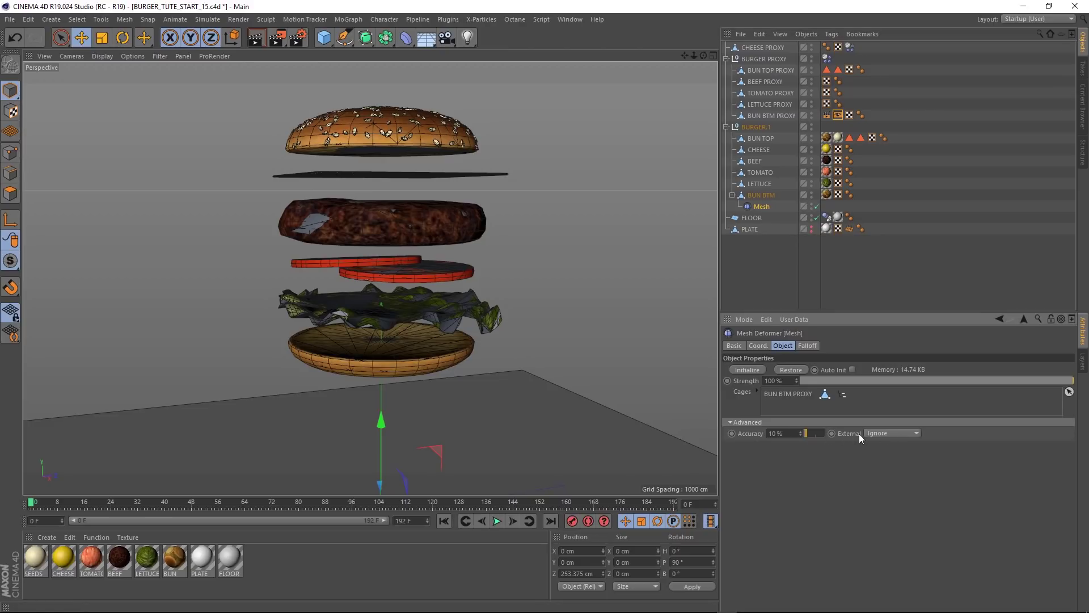
left_click(882, 434)
left_click(879, 456)
Step: Play the fall to watch the textured bun follow its cage, then stop playback
left_click(497, 521)
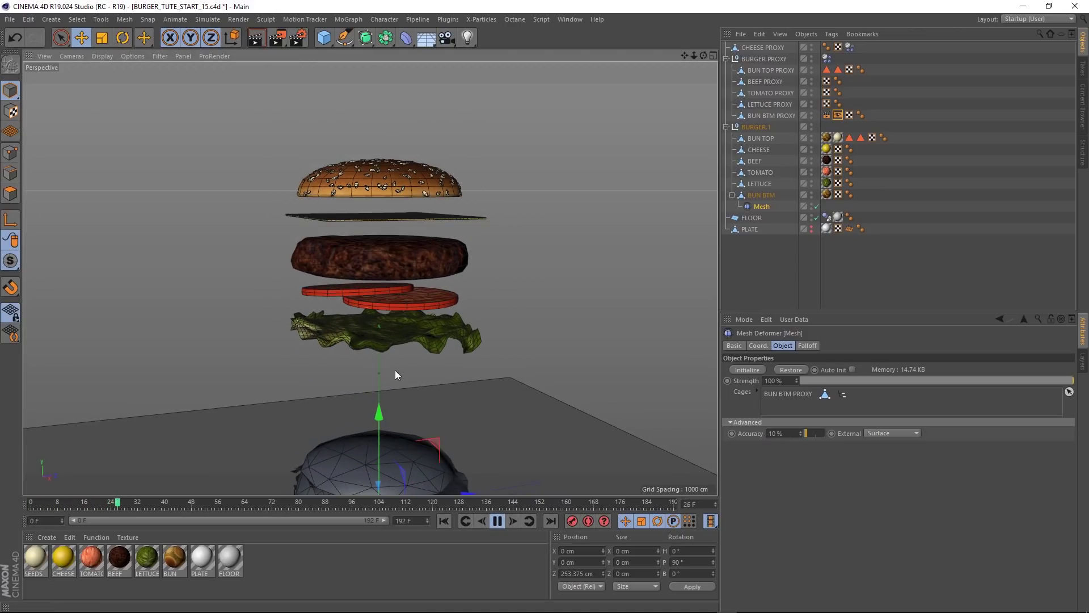
mouse_move(376, 222)
middle_mouse_down("alt")
mouse_move(357, 183)
mouse_move(362, 206)
middle_mouse_up("alt")
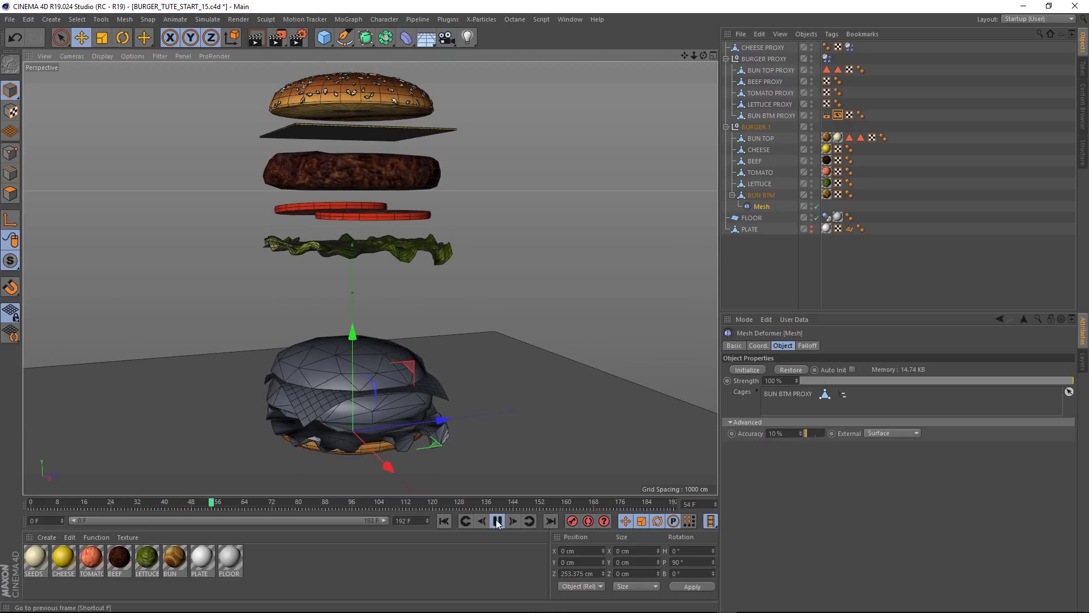
key("F8")
Step: Copy the Mesh deformer under LETTUCE, swap its cage to LETTUCE PROXY, and initialize it
left_click(444, 521)
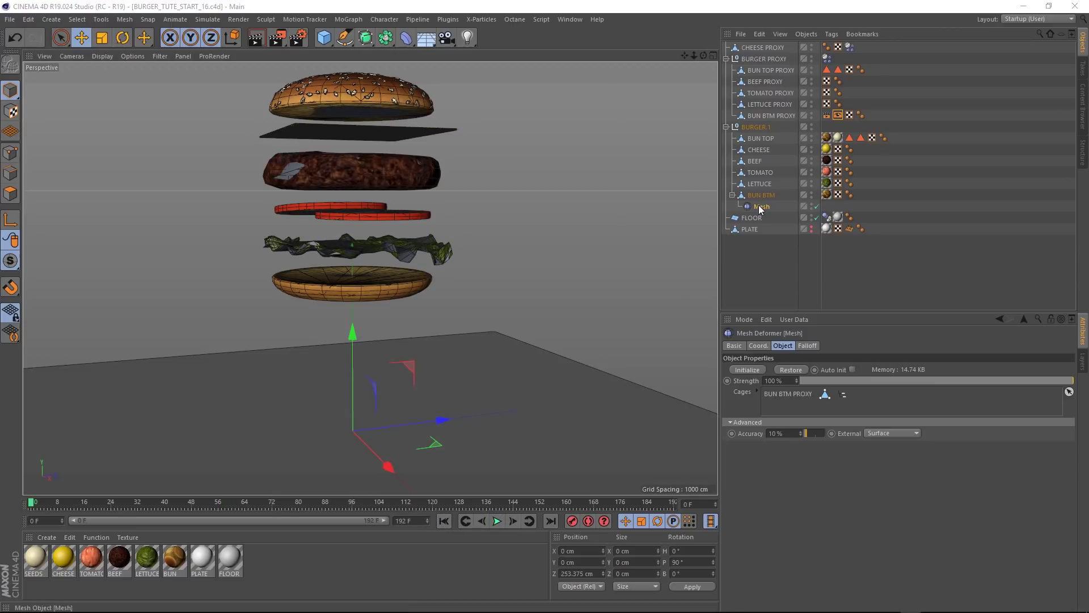
left_click_drag(760, 208, 759, 187, "ctrl")
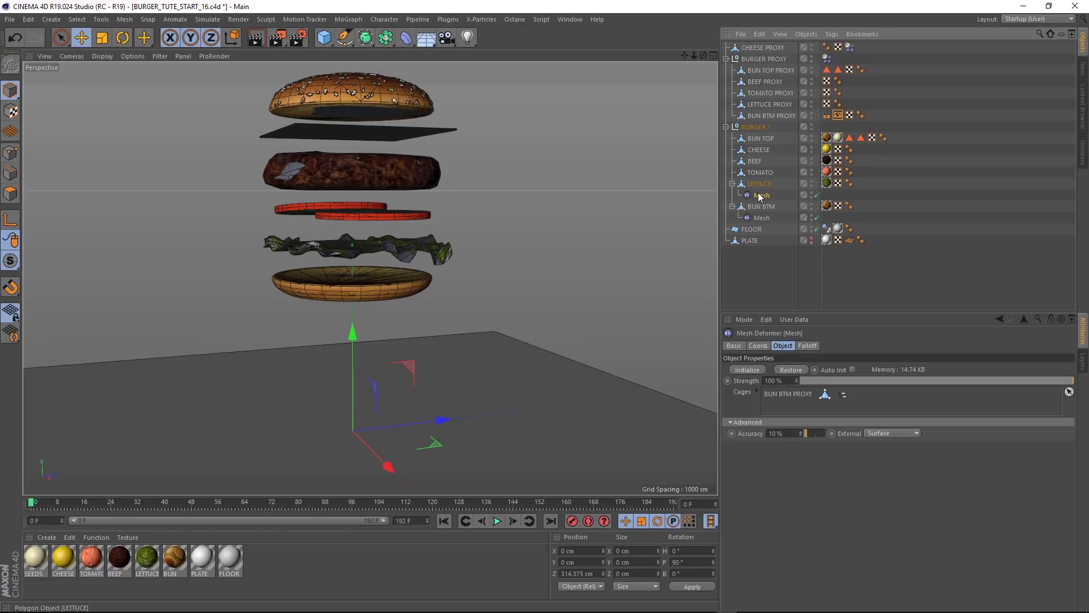
left_click(774, 393)
key("Delete")
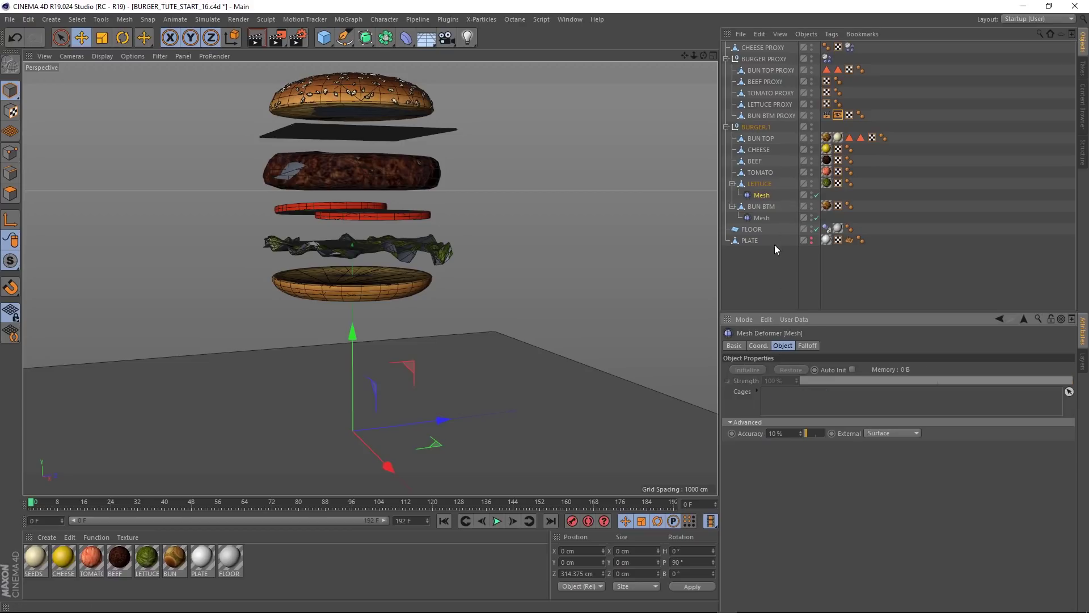
left_click_drag(768, 104, 778, 346)
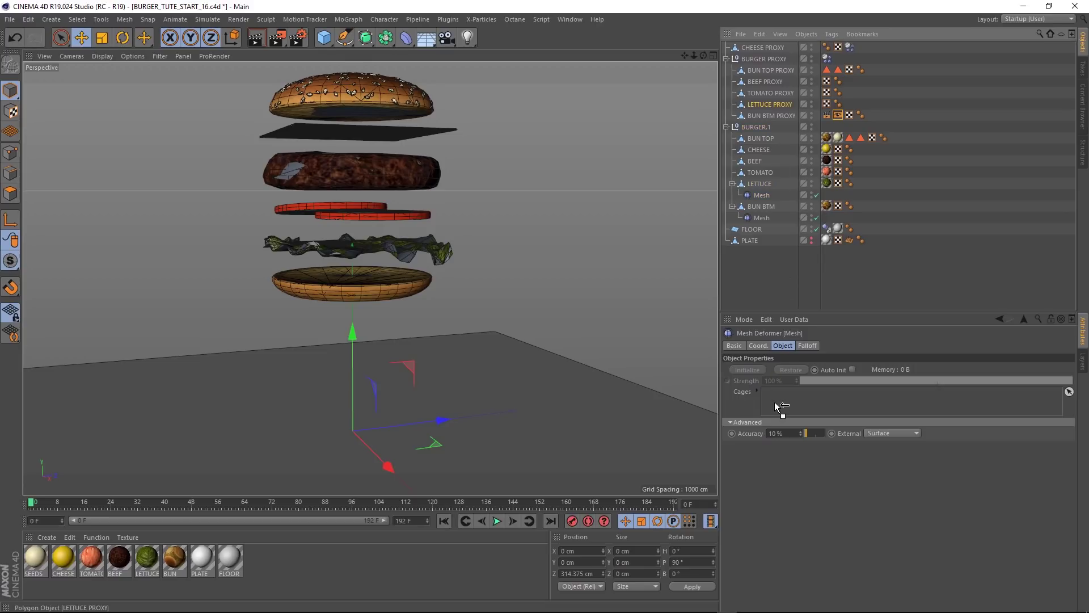
left_click_drag(774, 401, 775, 402)
left_click(748, 369)
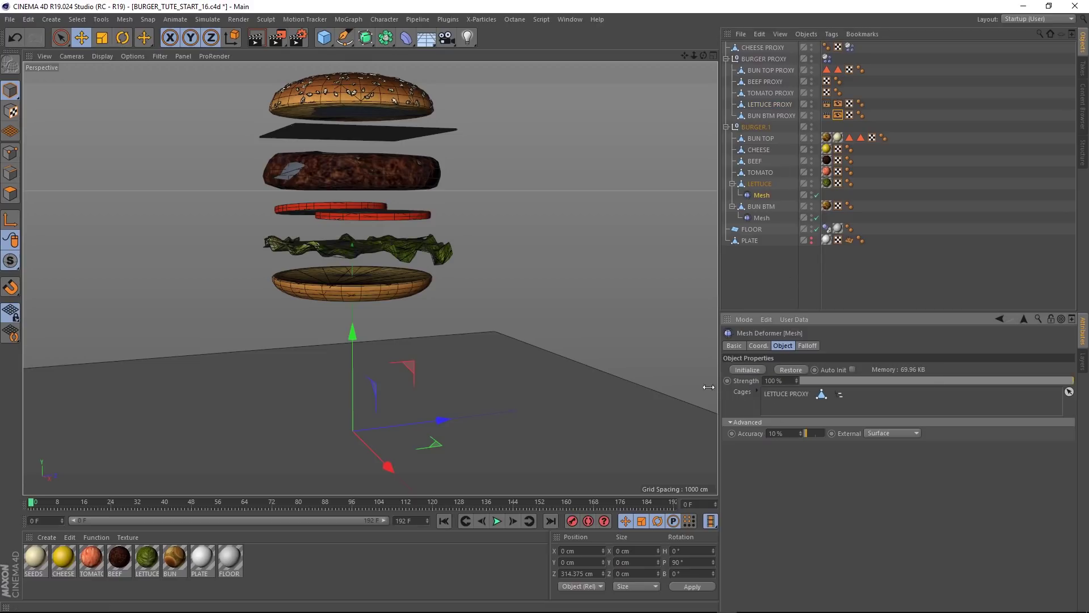
Step: Preview the lettuce fall, then copy the Mesh deformer to CHEESE and the remaining layers
left_click(497, 521)
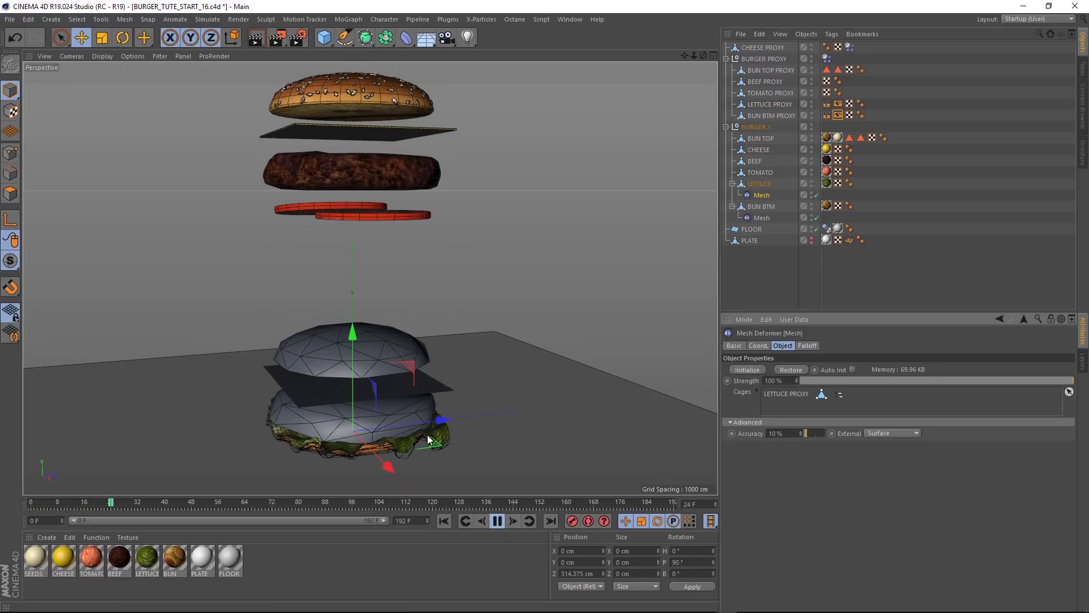
left_click(497, 520)
left_click(444, 521)
mouse_move(762, 196)
left_mouse_down("ctrl")
mouse_move(760, 138)
mouse_move(761, 195)
left_mouse_up("ctrl")
left_click(762, 172, "ctrl")
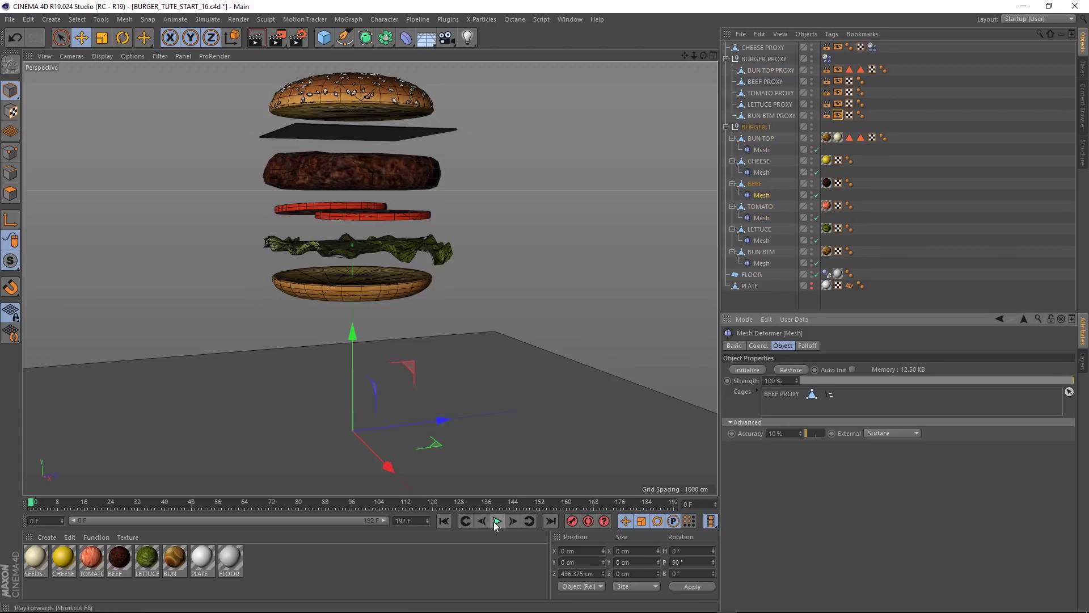
Step: Preview the full fall and view the landed burger with smooth shading, no wireframe
left_click(497, 521)
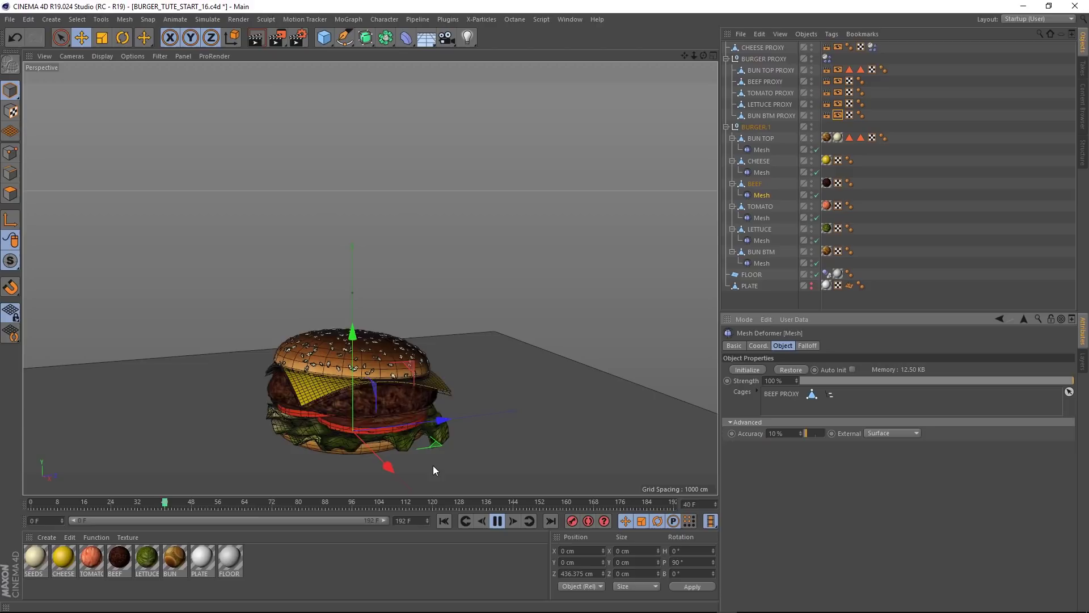
left_click(498, 521)
scroll(328, 448, "up", 2)
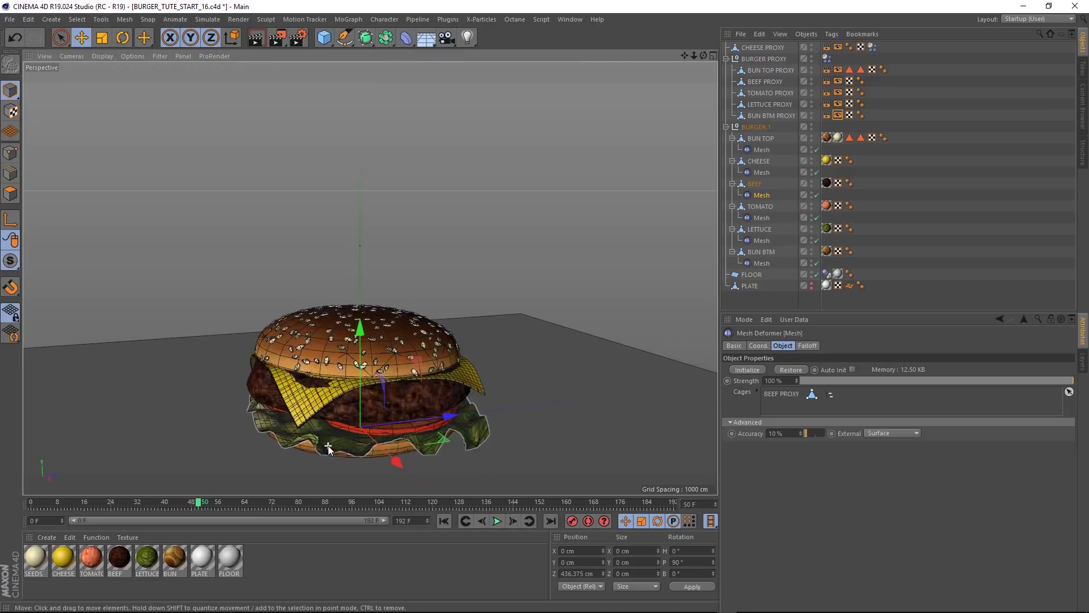
scroll(328, 448, "up", 2)
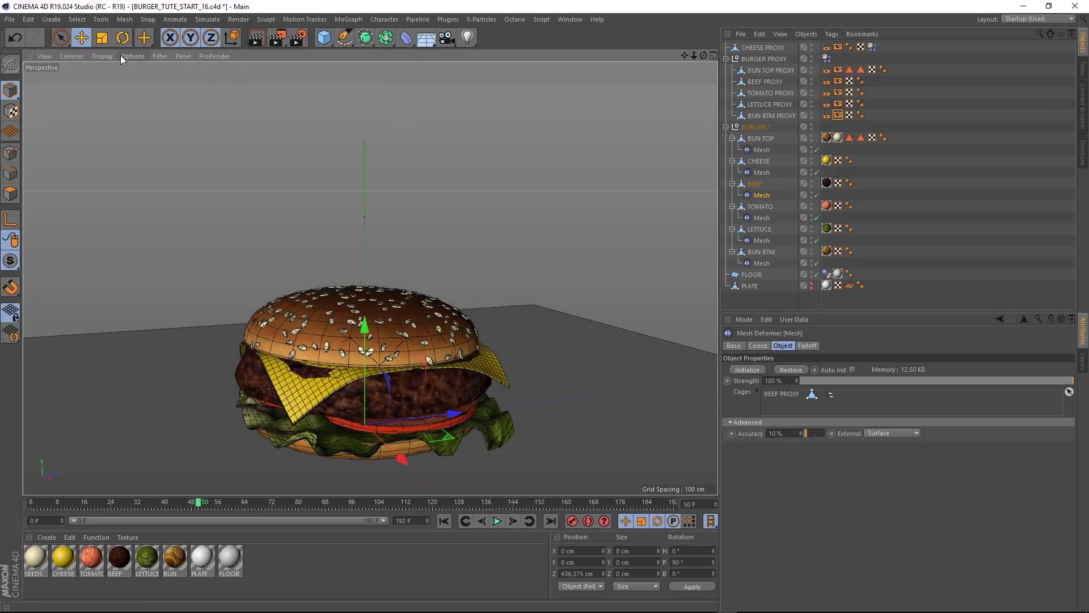
left_click(104, 55)
left_click(114, 73)
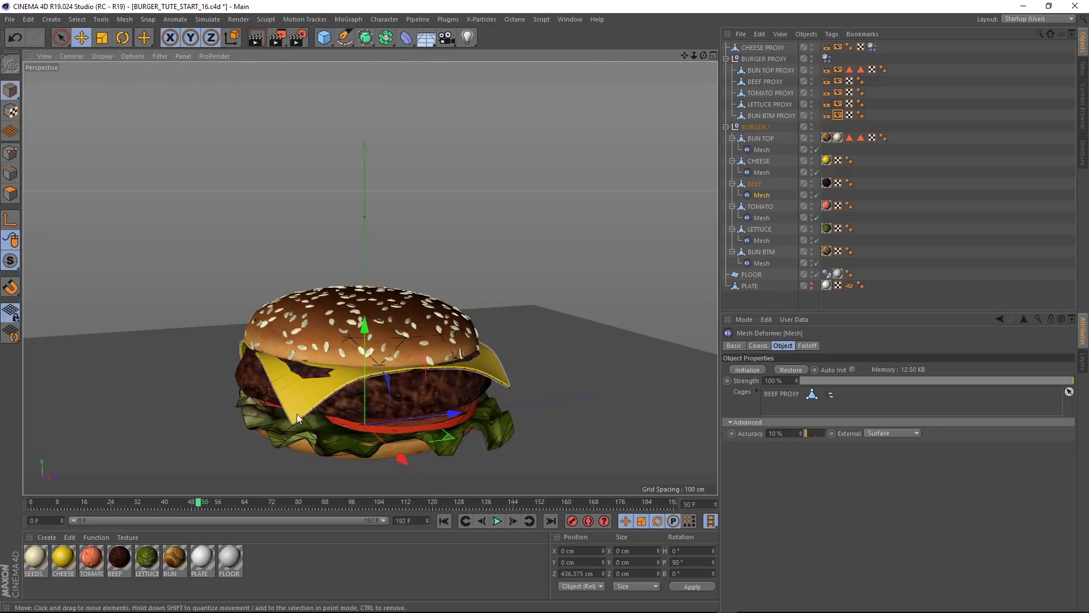
mouse_move(297, 414)
left_mouse_down("alt")
mouse_move(365, 418)
mouse_move(346, 386)
left_mouse_up("alt")
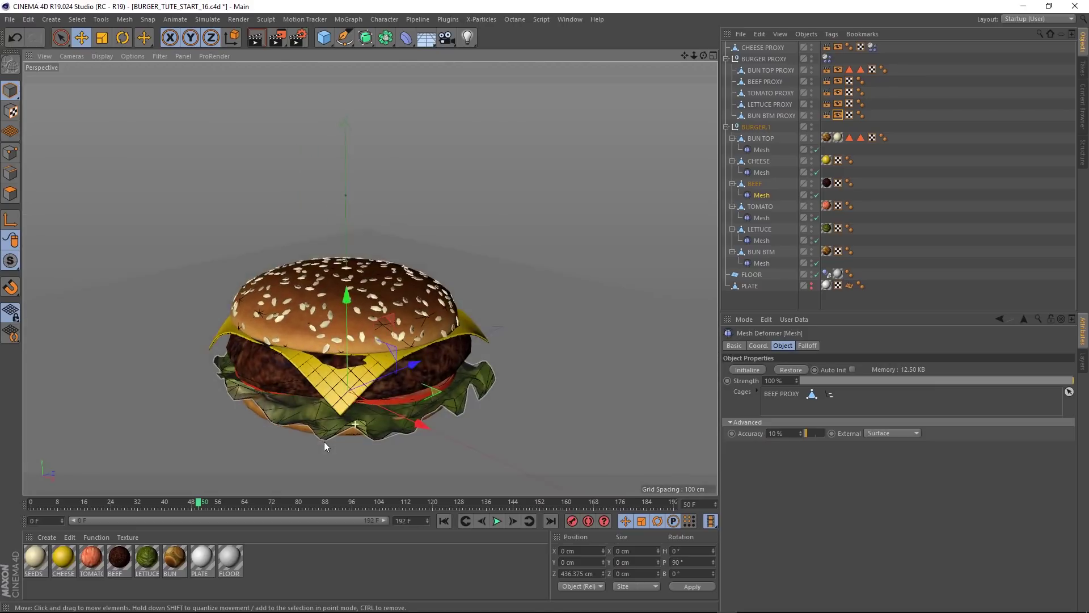
middle_click_drag(324, 441, 356, 372, "alt")
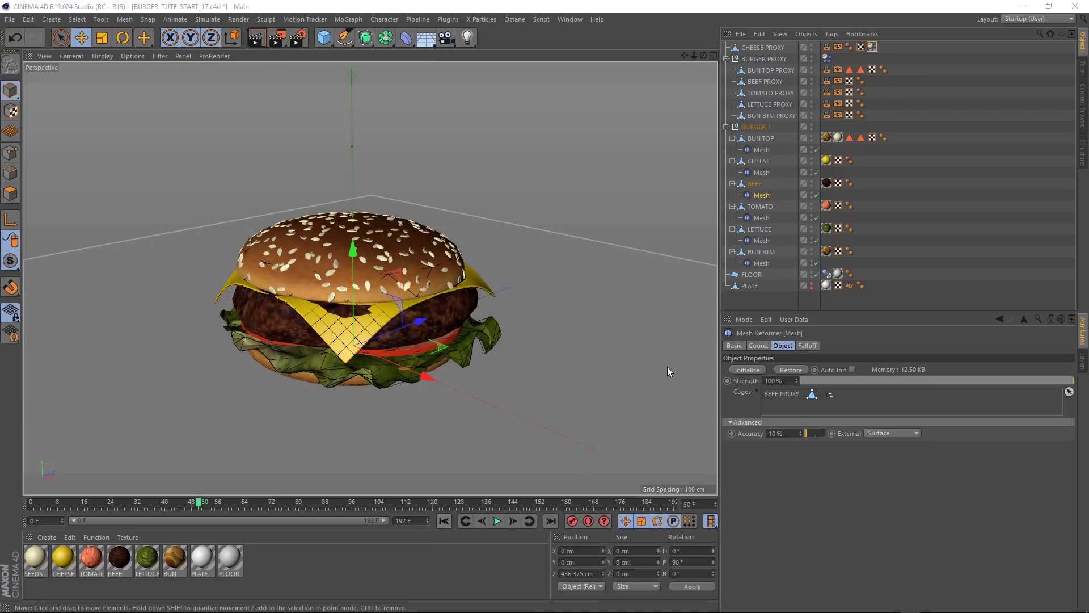
Step: Enable a 4 cm collision Margin on the Dynamics Body tag and replay from frame 0
left_click(882, 69)
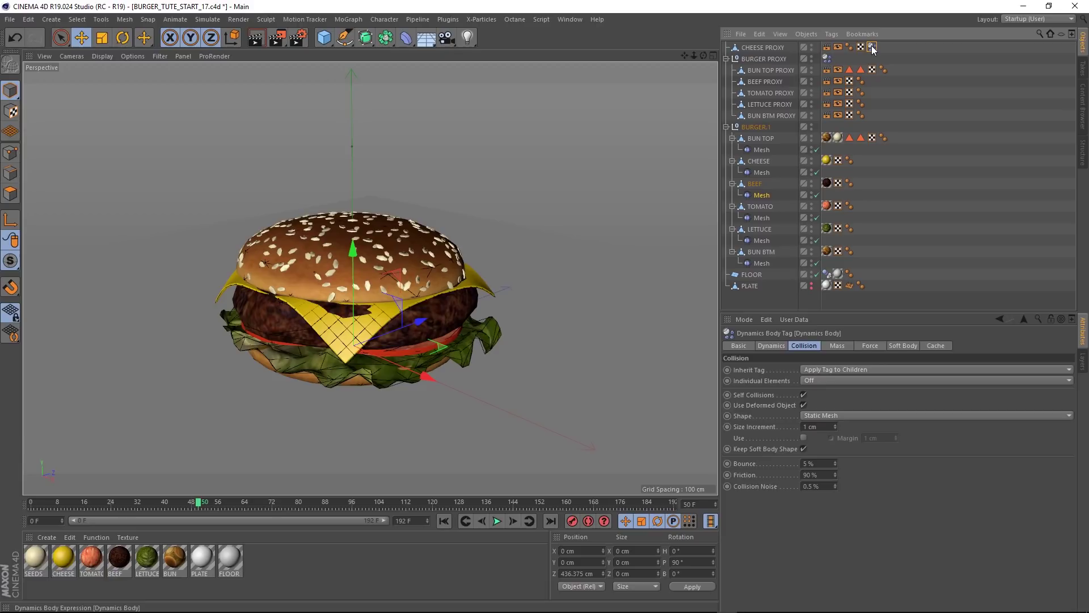
left_click(804, 438)
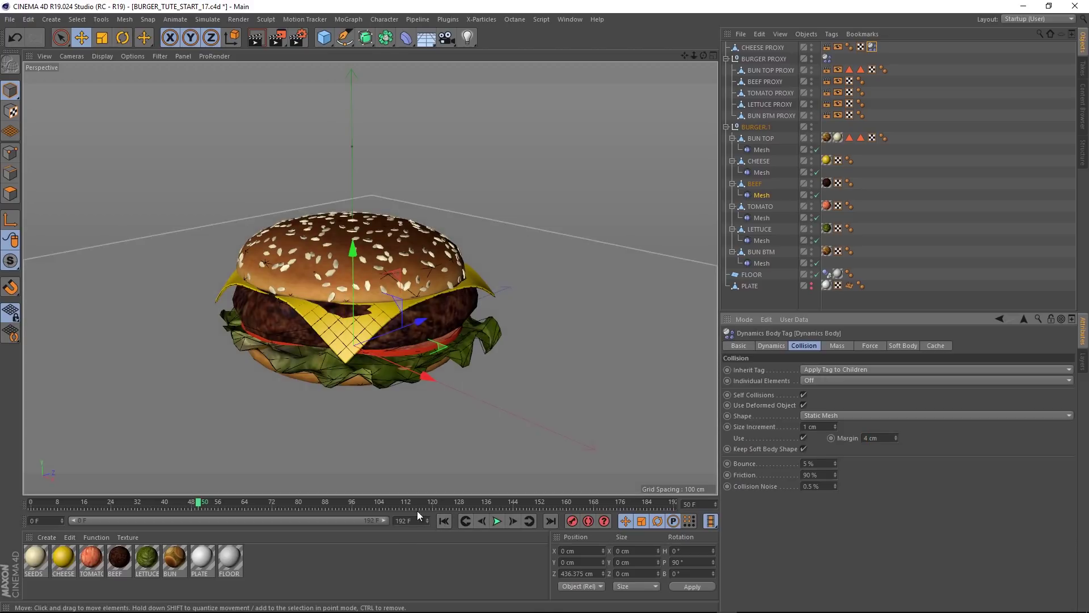
left_click(444, 520)
left_click(497, 521)
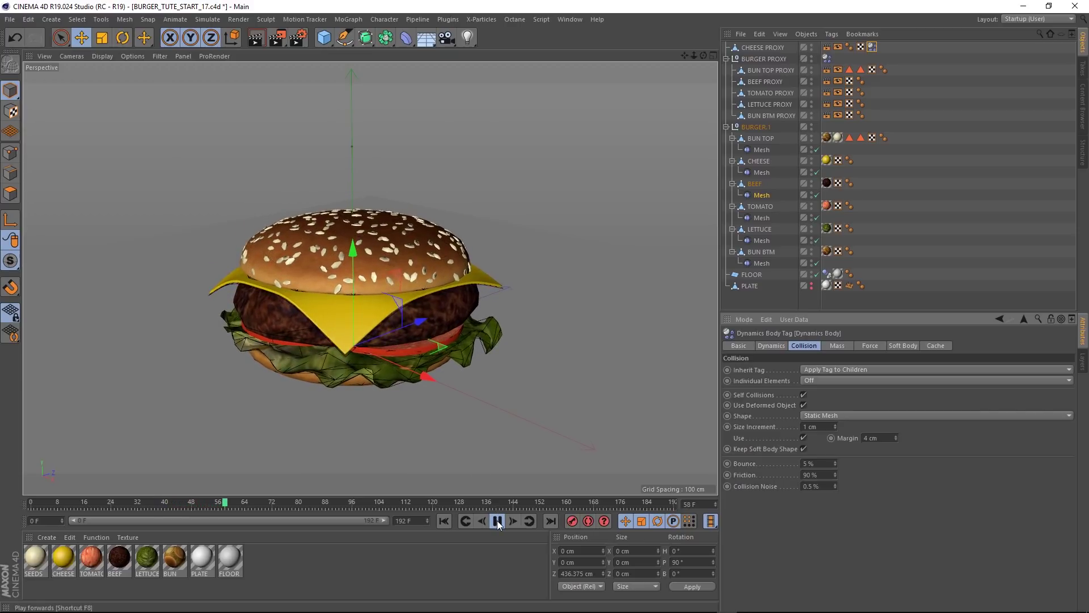
Step: From frame 0, open the project's Dynamics settings and make PLATE visible in the viewport
left_click(445, 522)
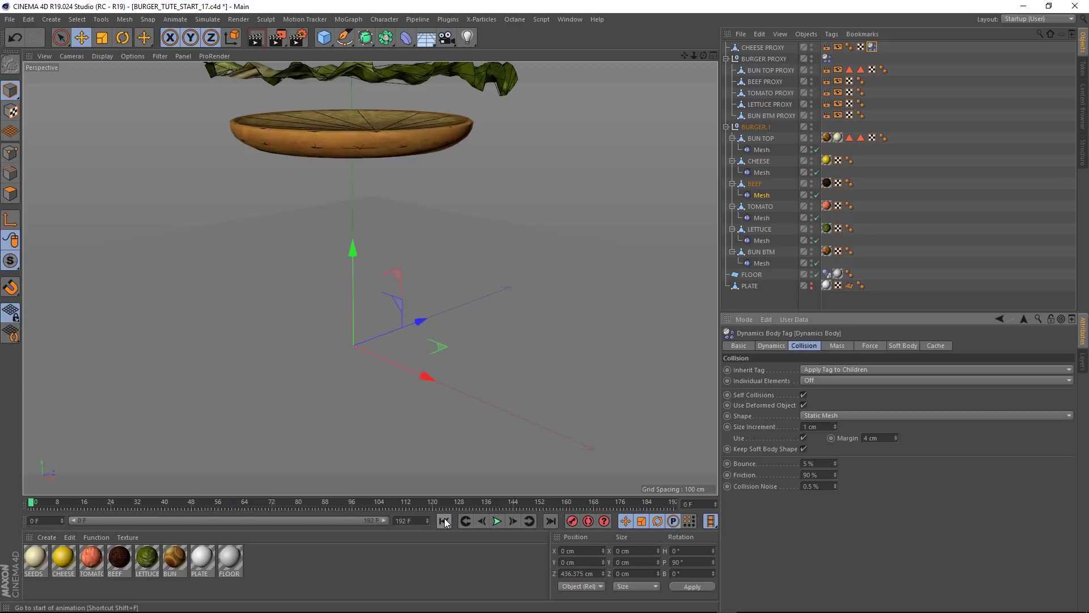
key("ctrl+d")
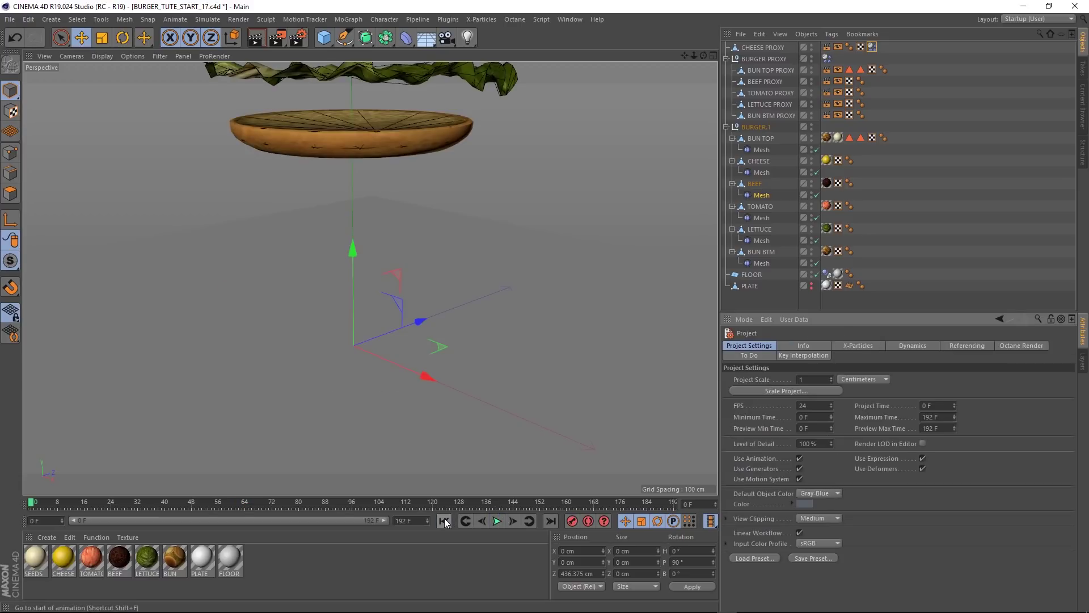
left_click(912, 345)
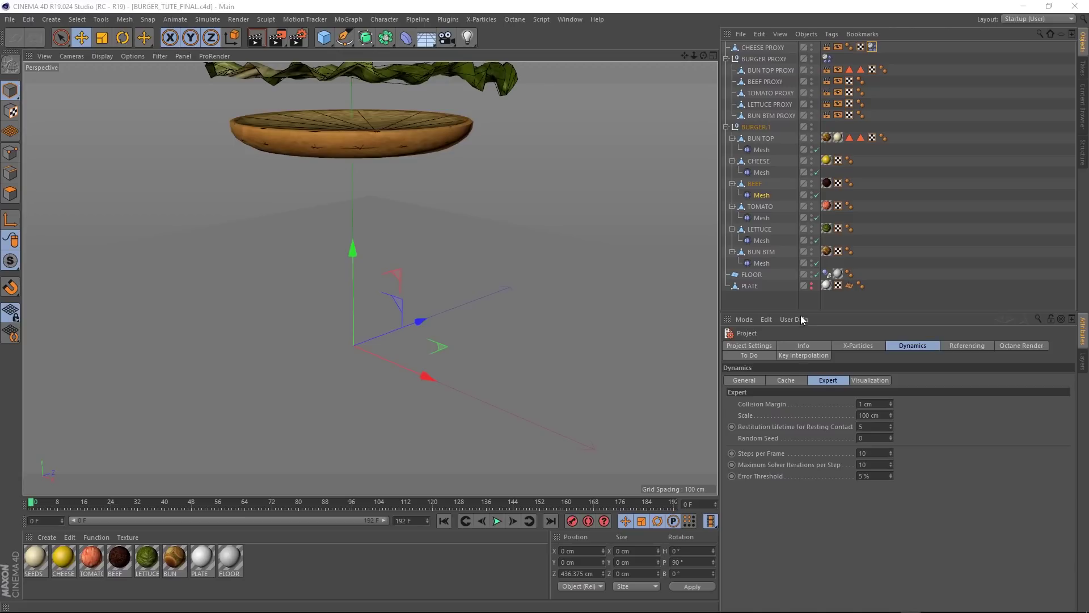
left_click(812, 289)
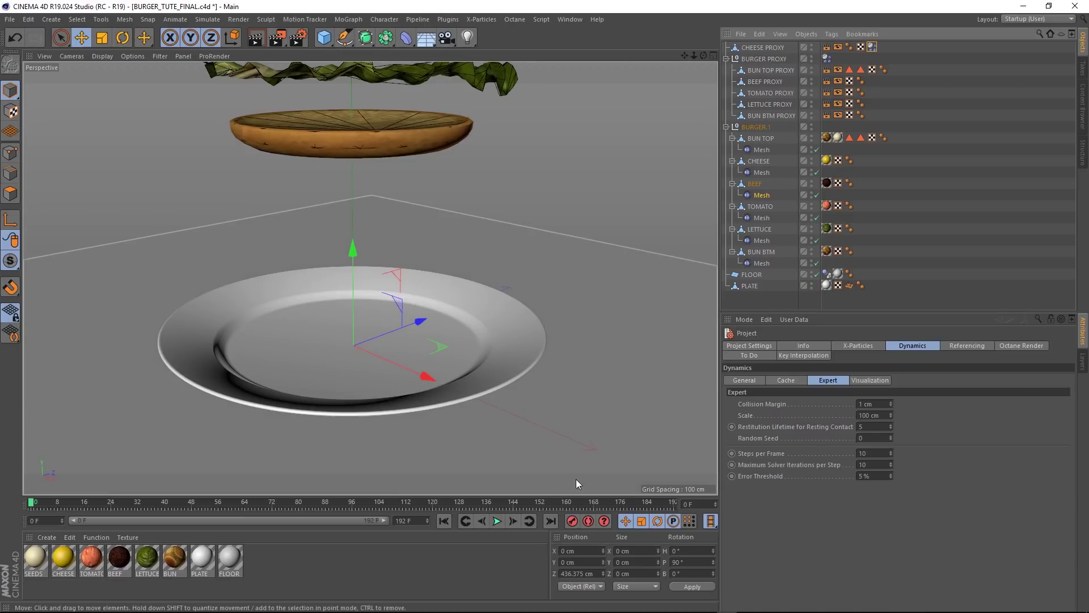